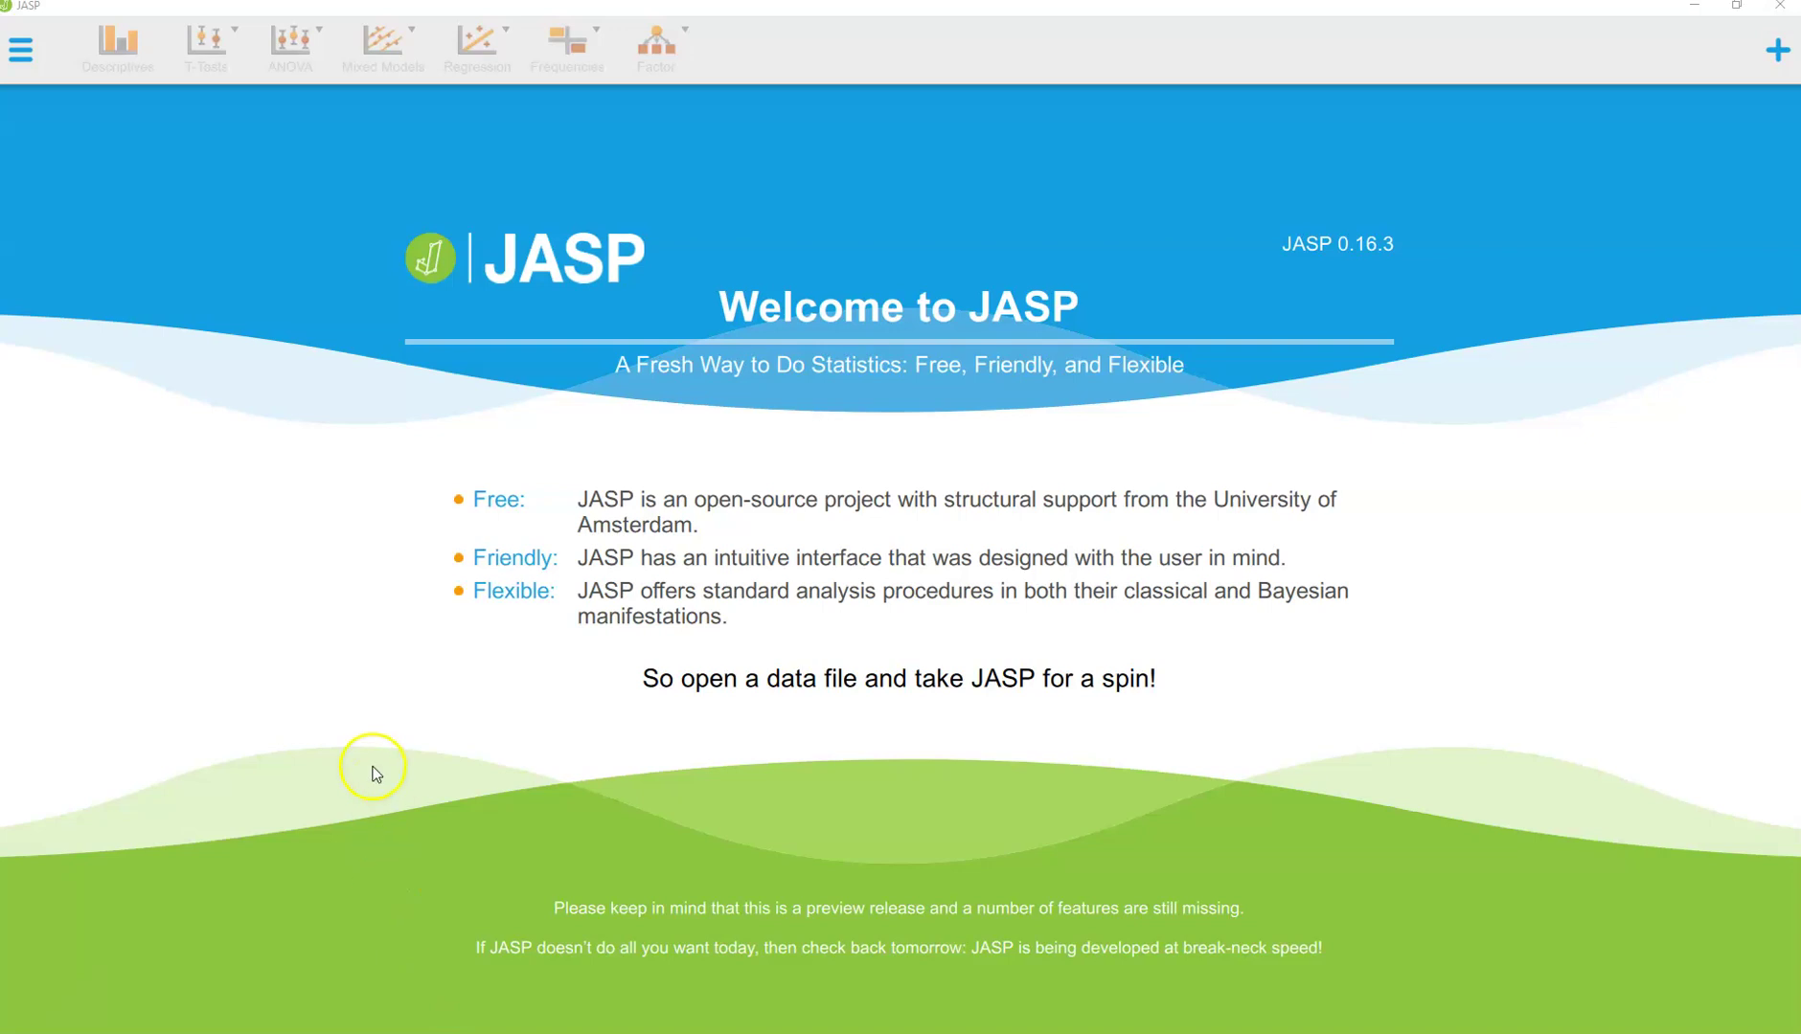
- Browse the Open options (Recent Files, Computer, OSF), then show the Data Library folders
left_click(21, 55)
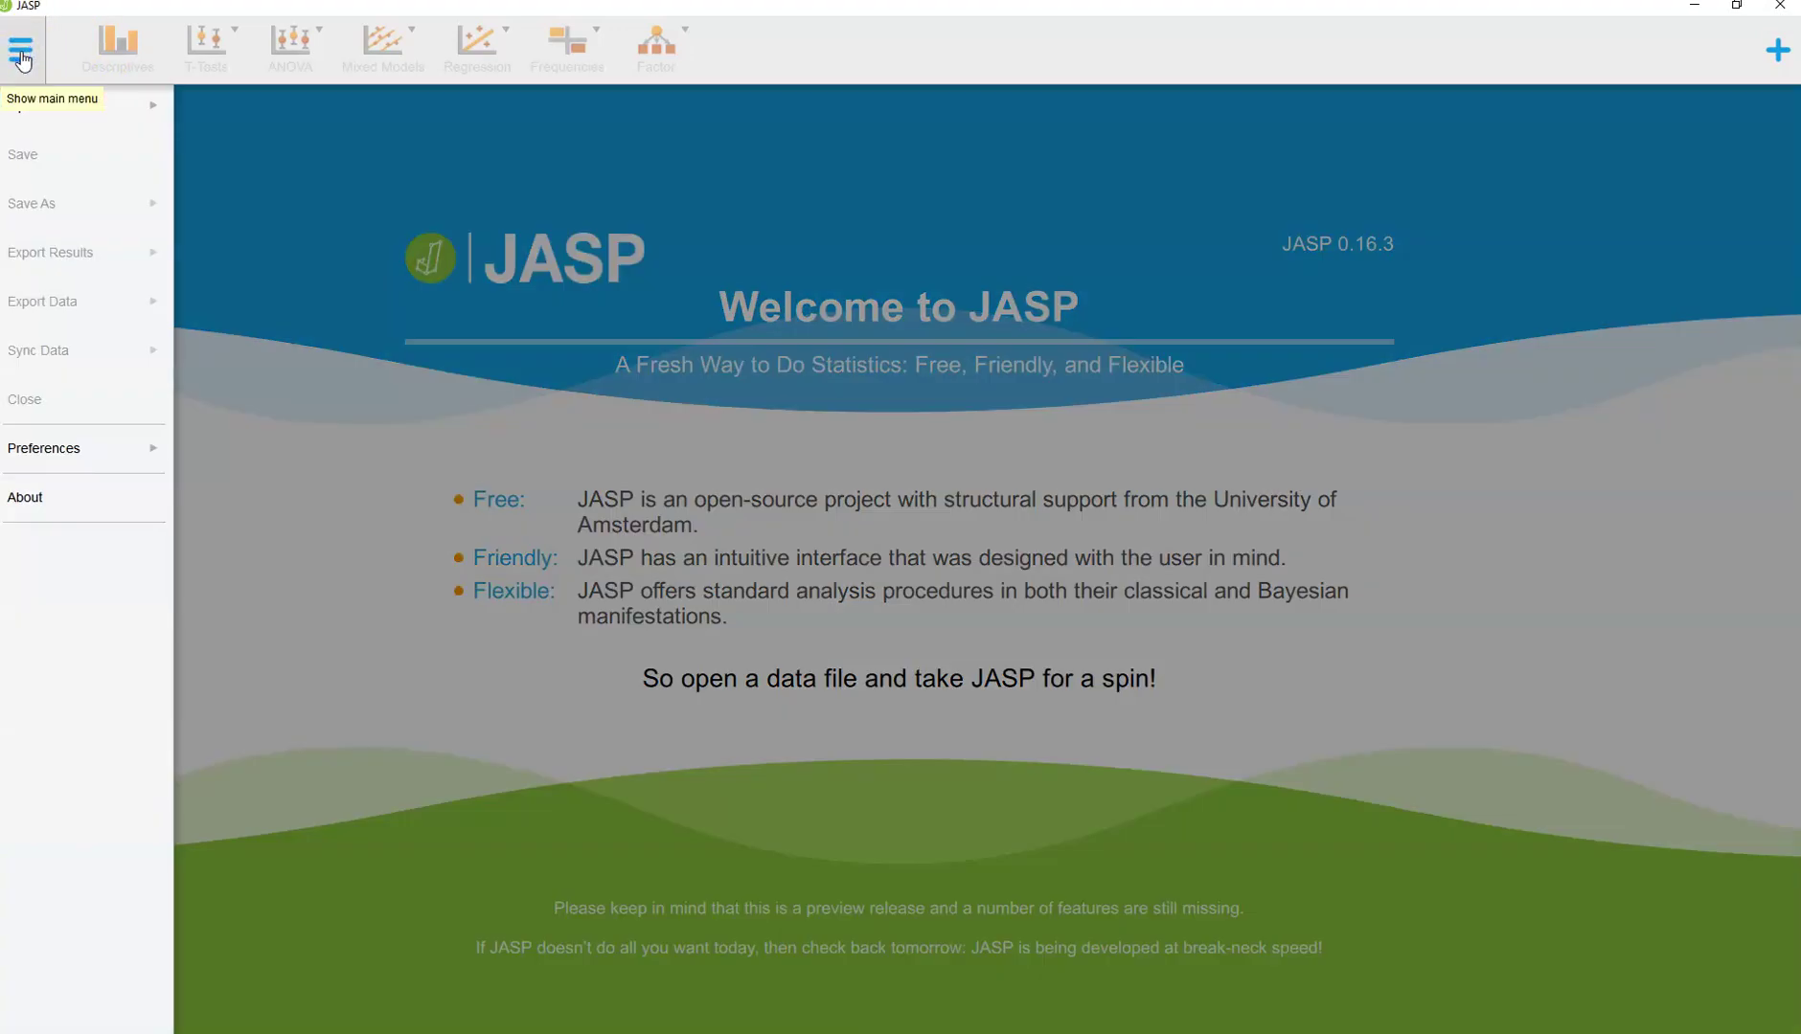
left_click(42, 104)
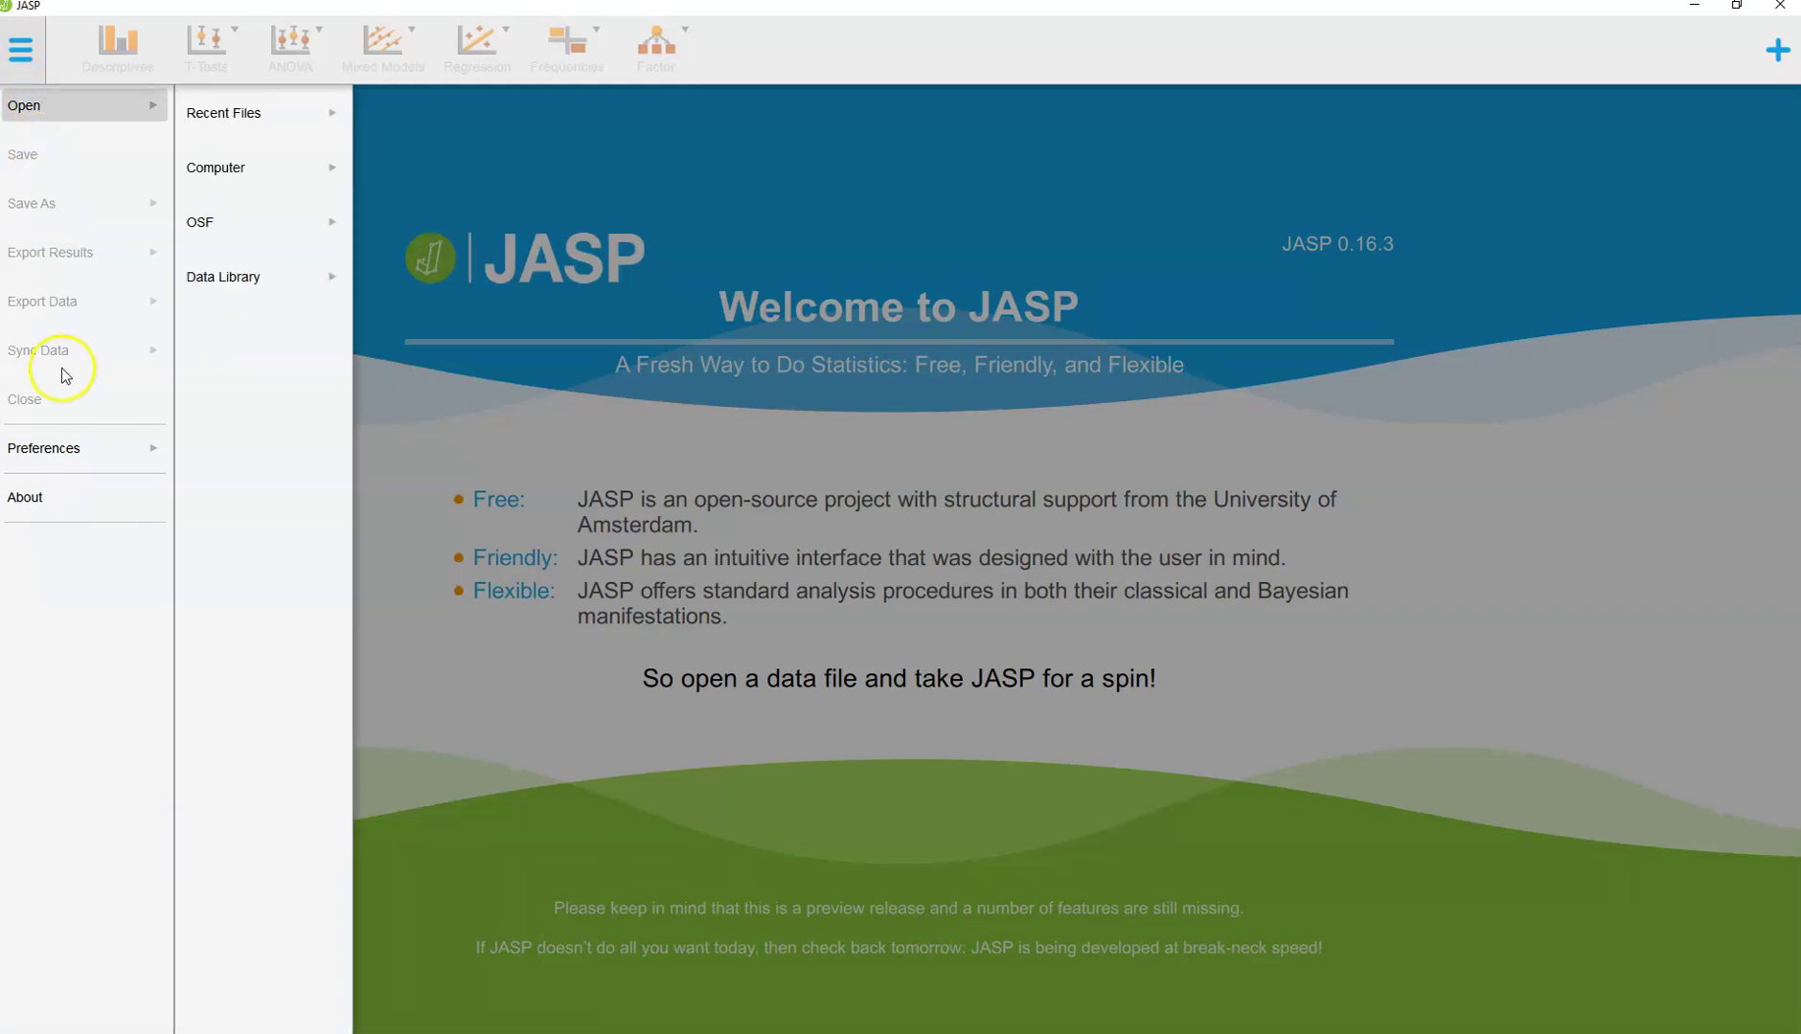
left_click(57, 454)
left_click(34, 113)
left_click(269, 126)
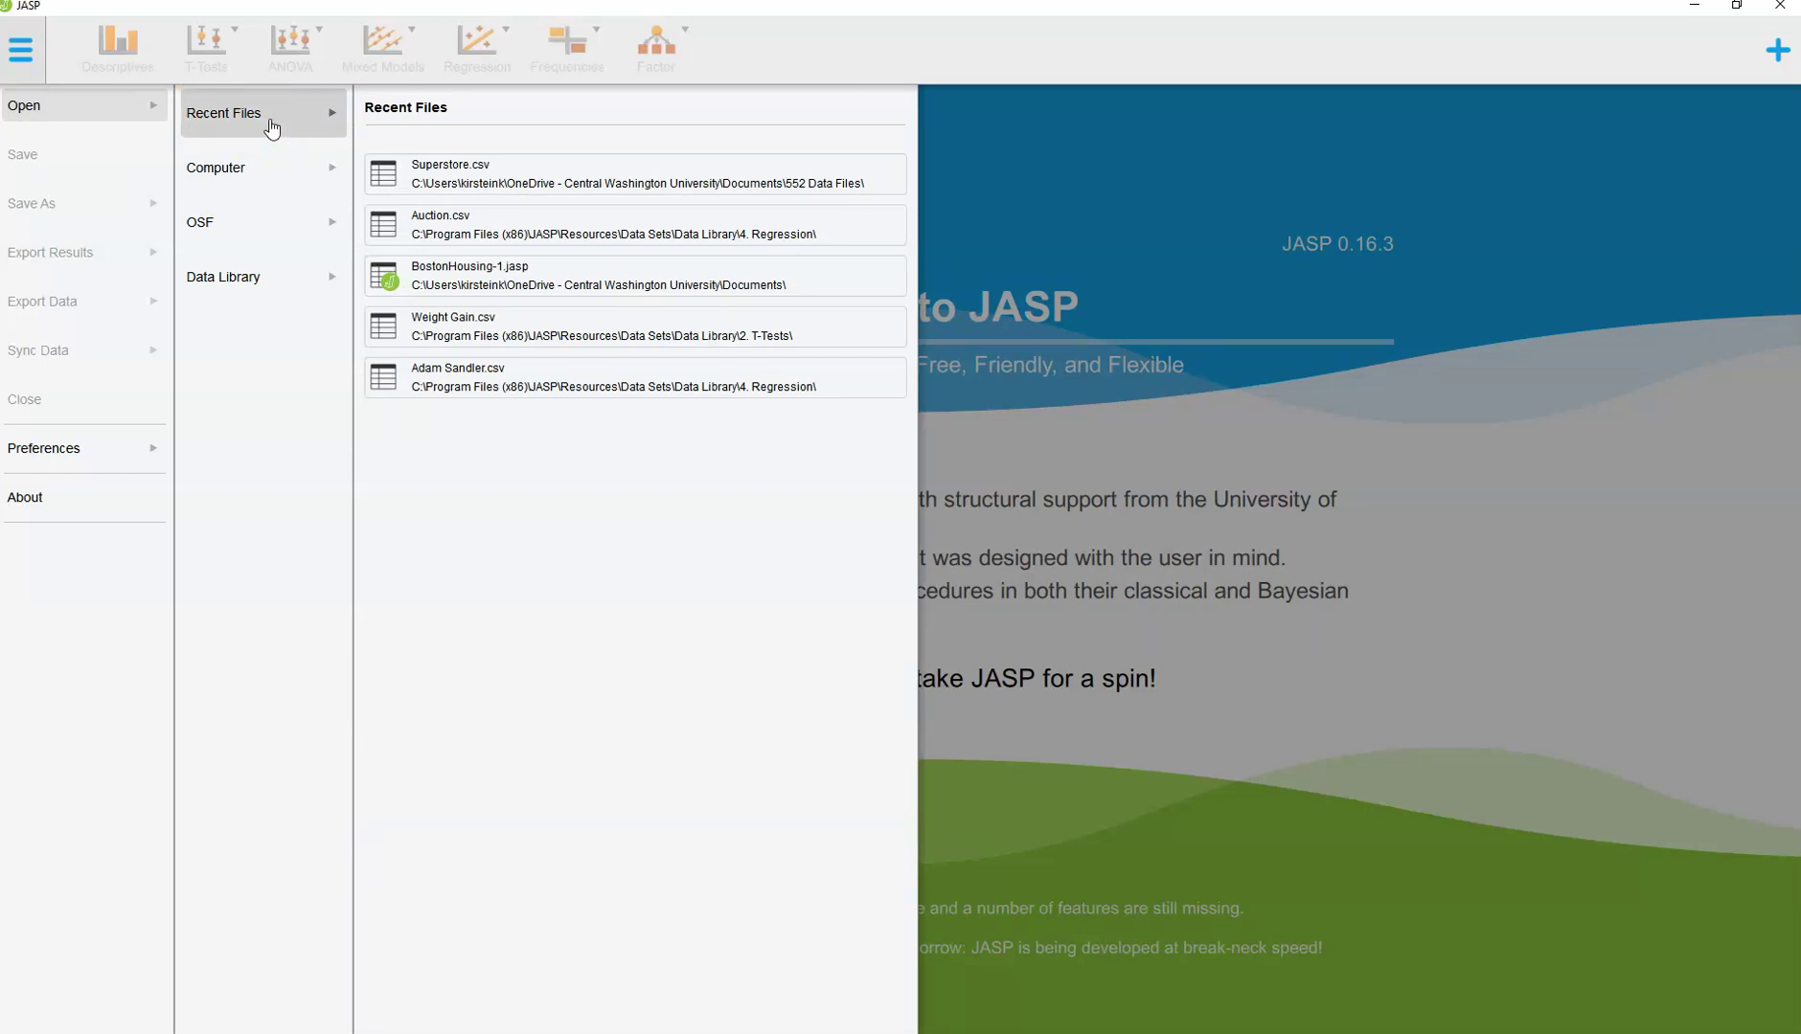
left_click(265, 173)
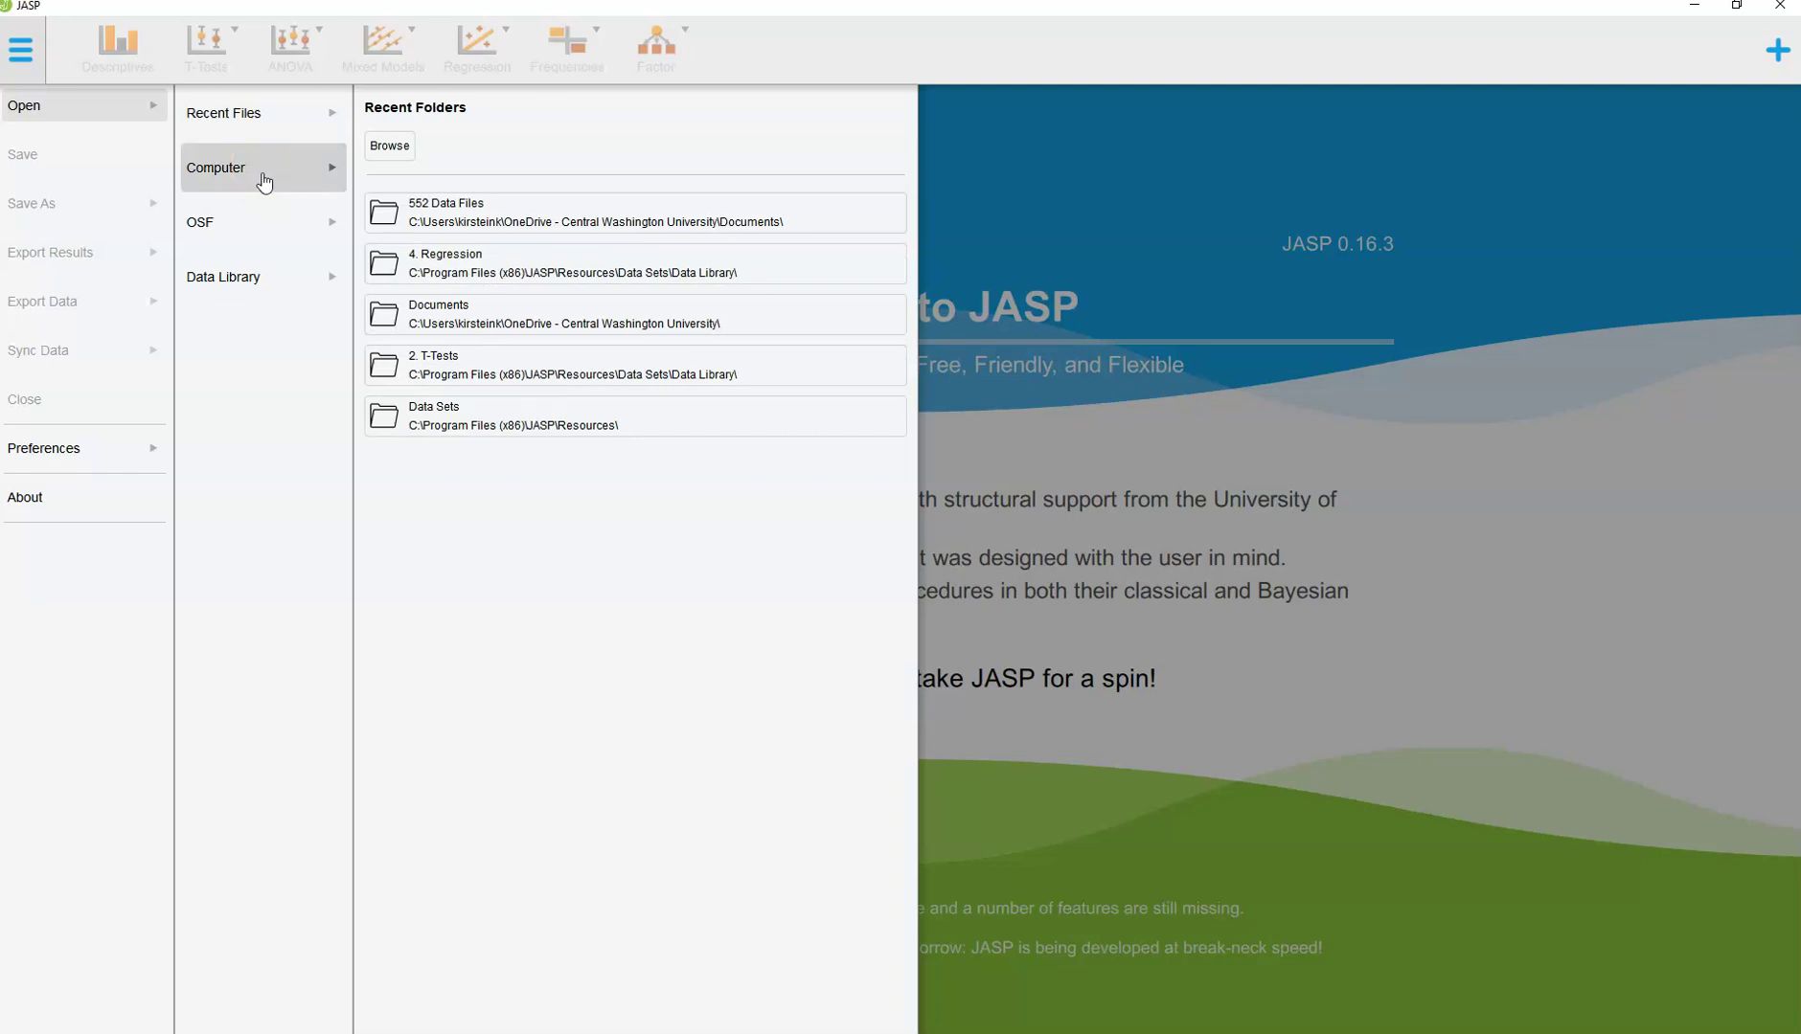
left_click(255, 224)
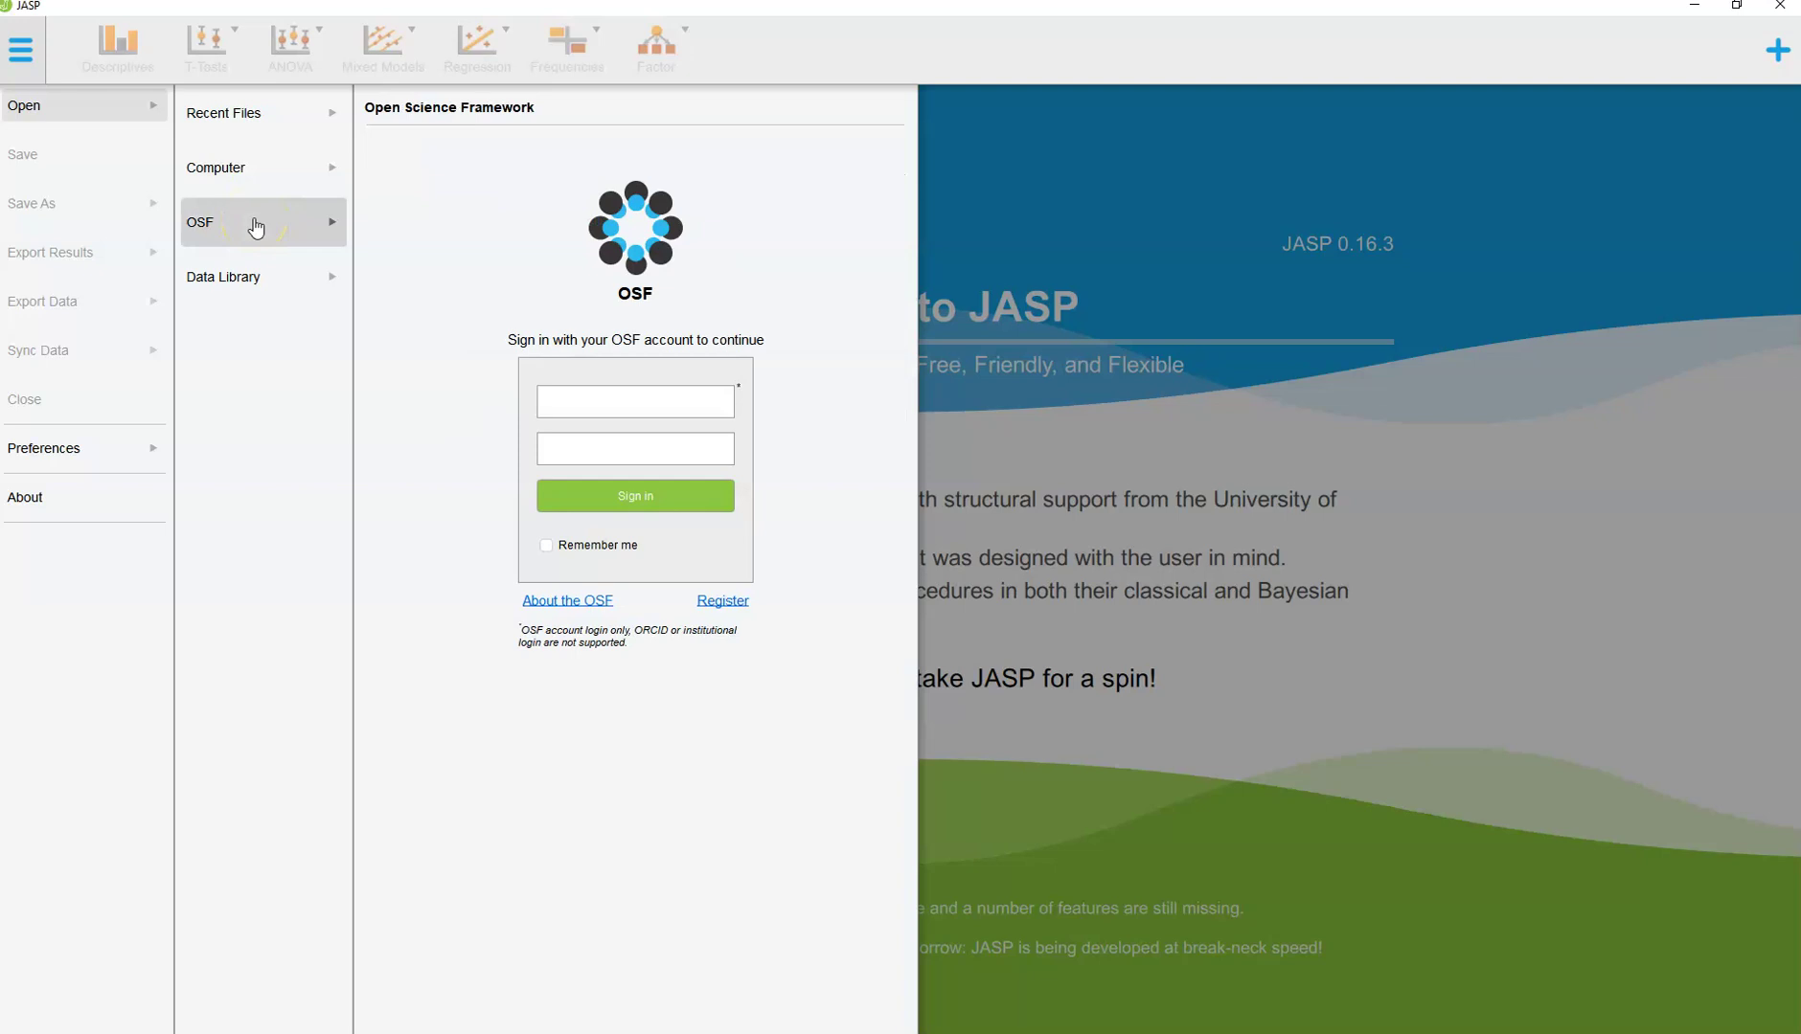
left_click(253, 276)
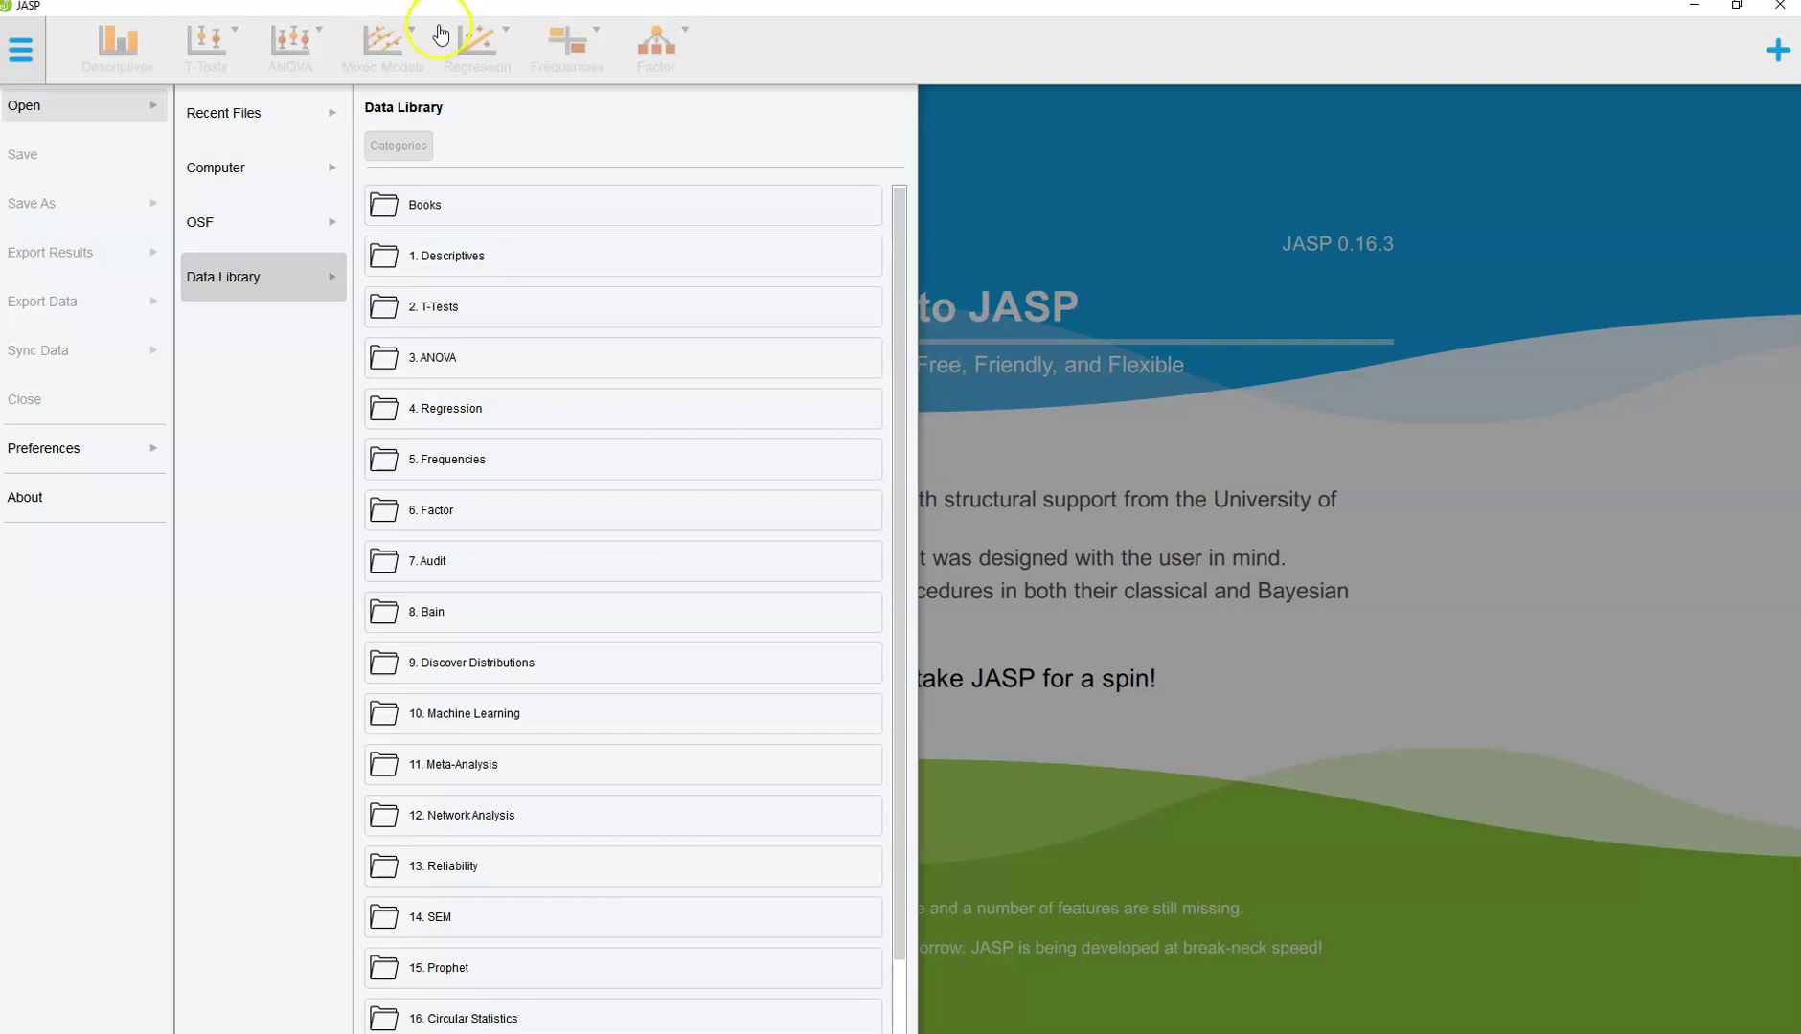
- Enter the 4. Regression folder and select the Adam Sandler dataset entry
left_click(427, 410)
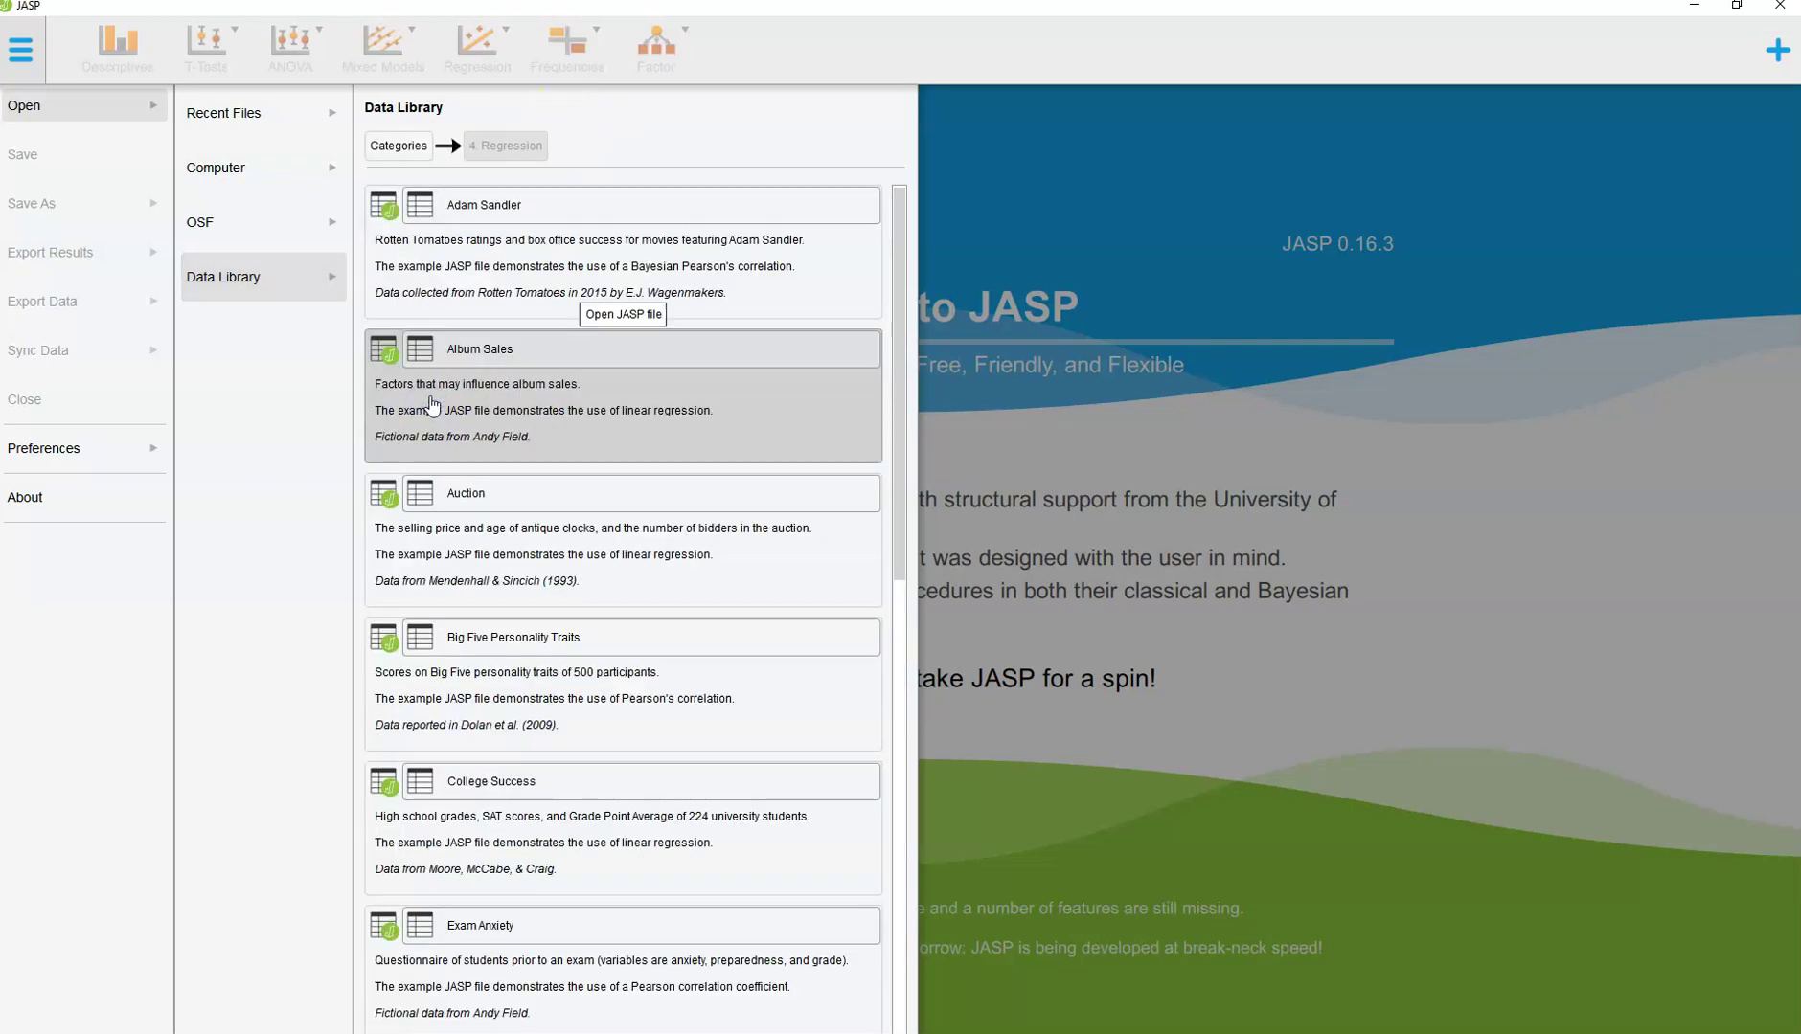
left_click(503, 238)
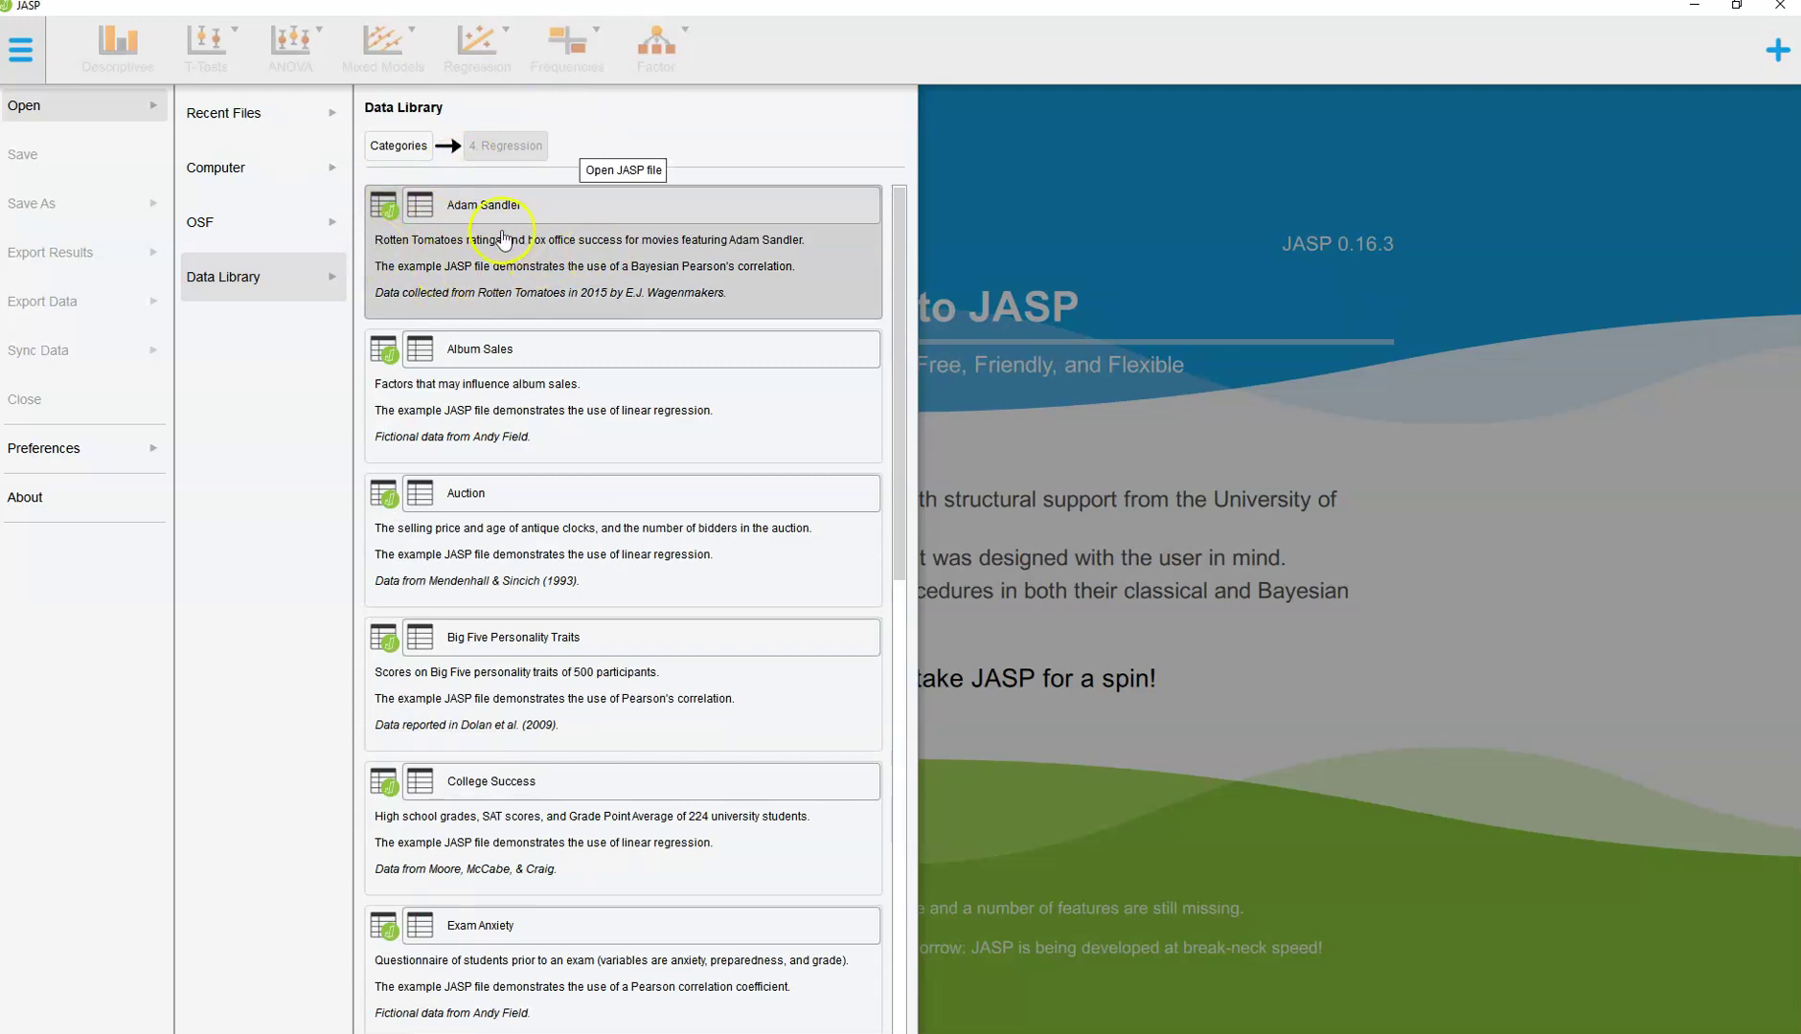
left_click(389, 238)
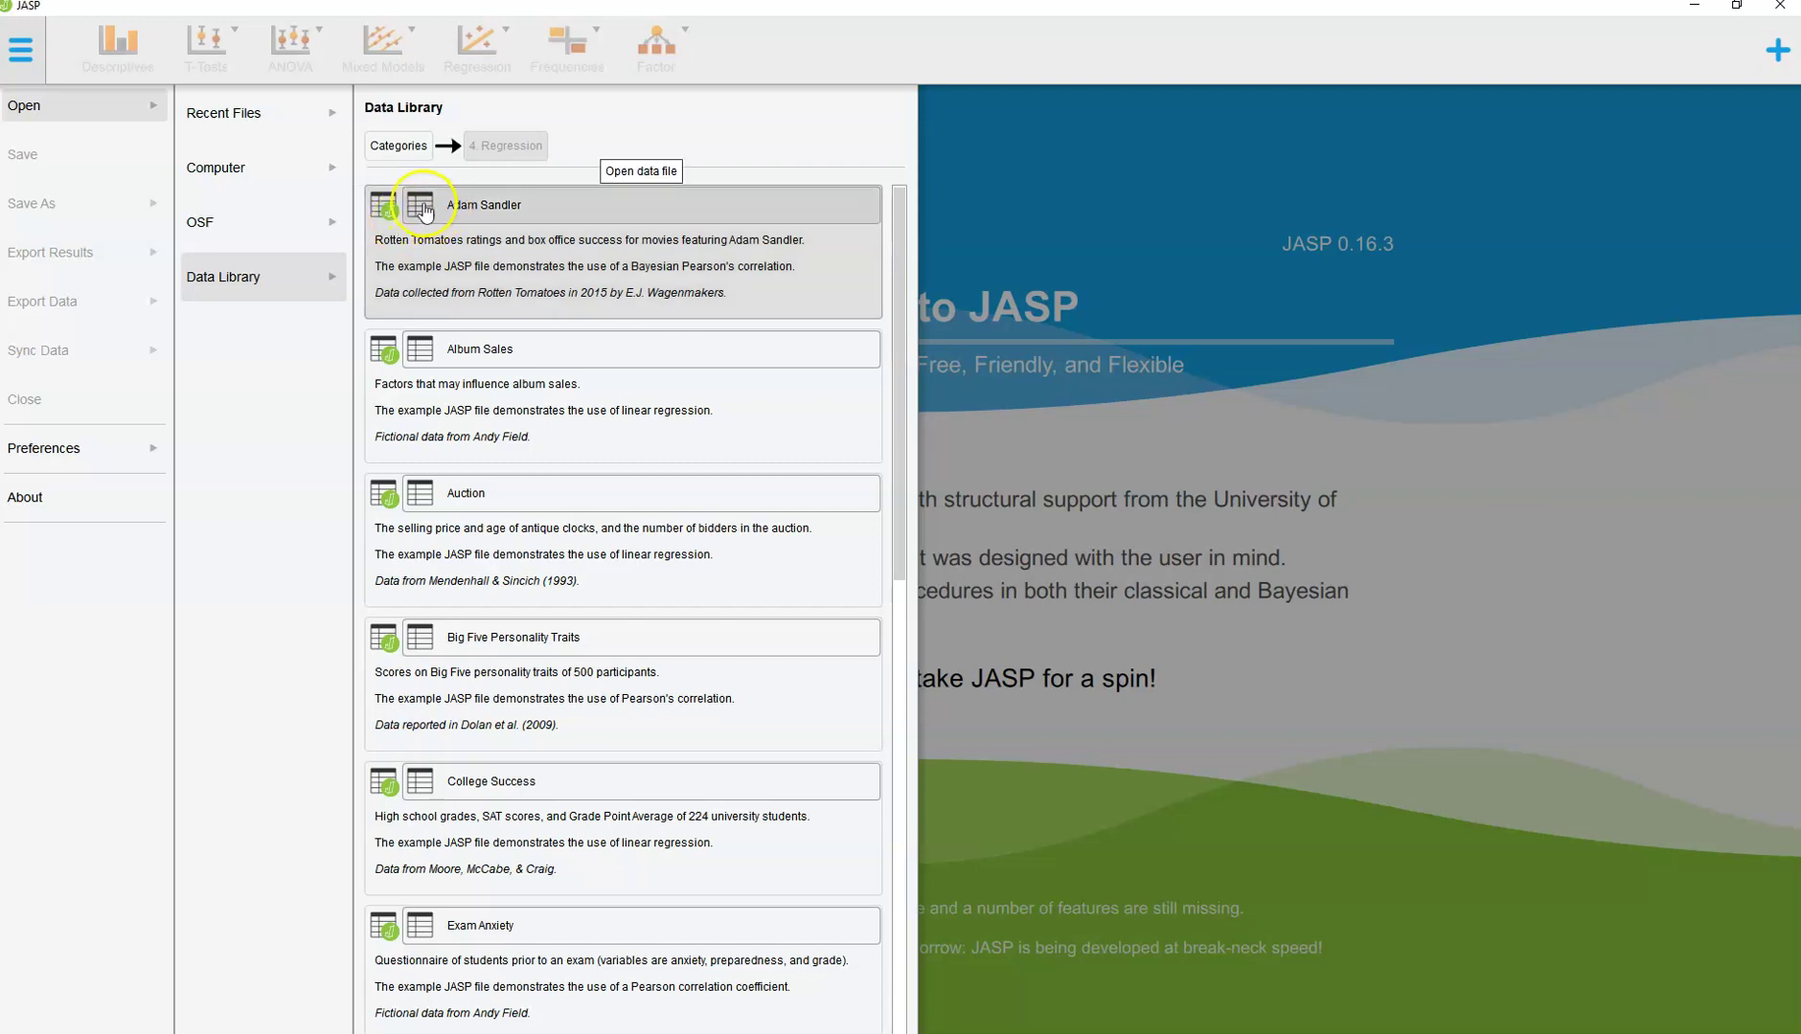
left_click(414, 211)
left_click(385, 208)
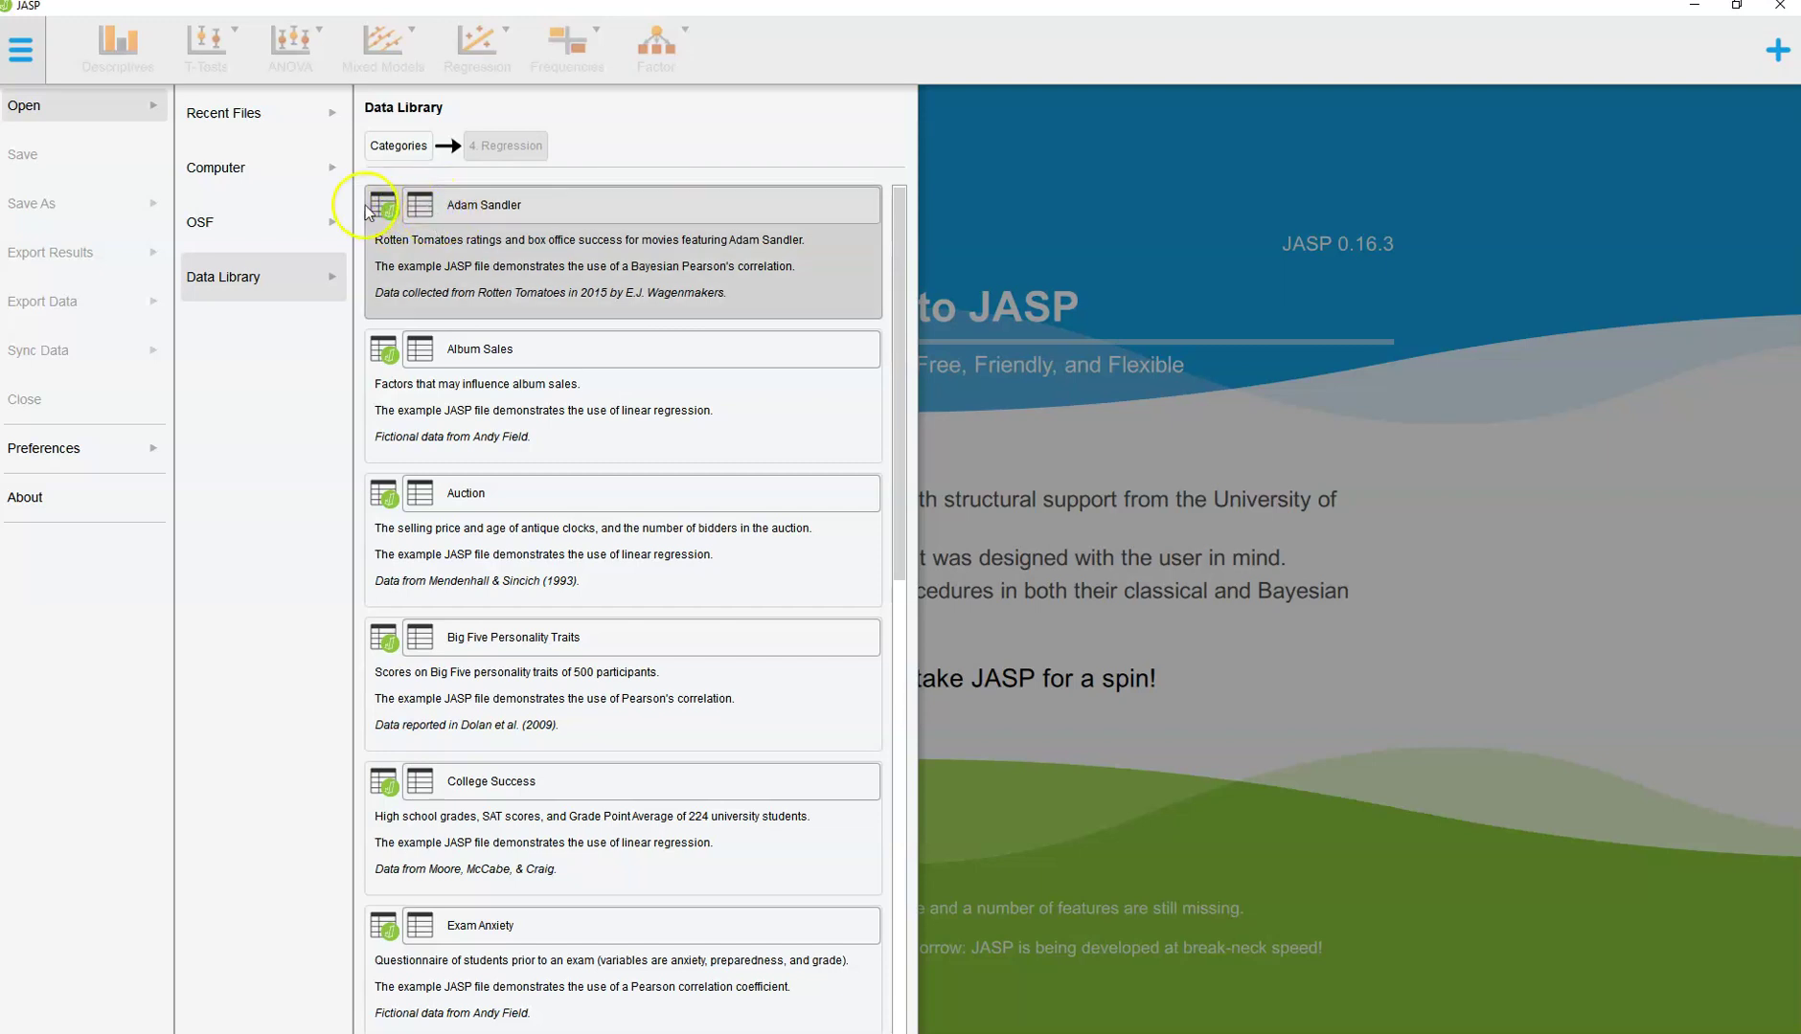
- Load the Adam Sandler dataset from Data Library > 4. Regression into the data grid
left_click(424, 211)
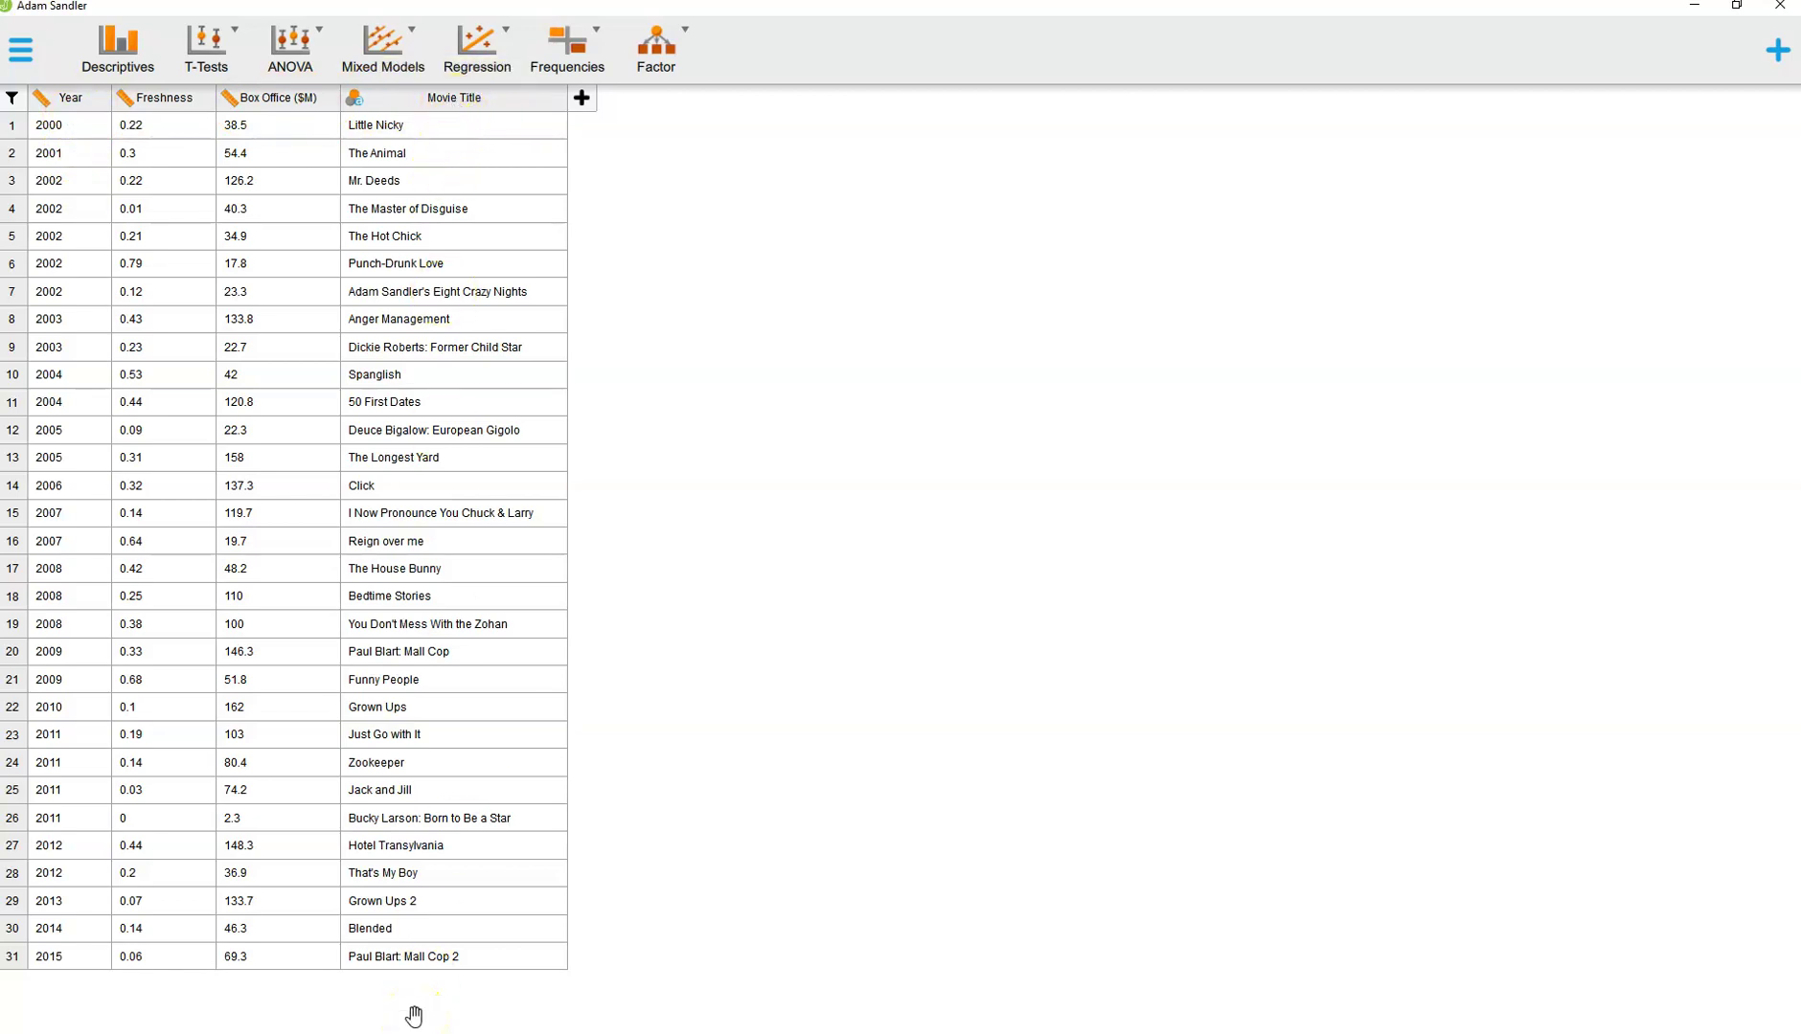
left_click(421, 973)
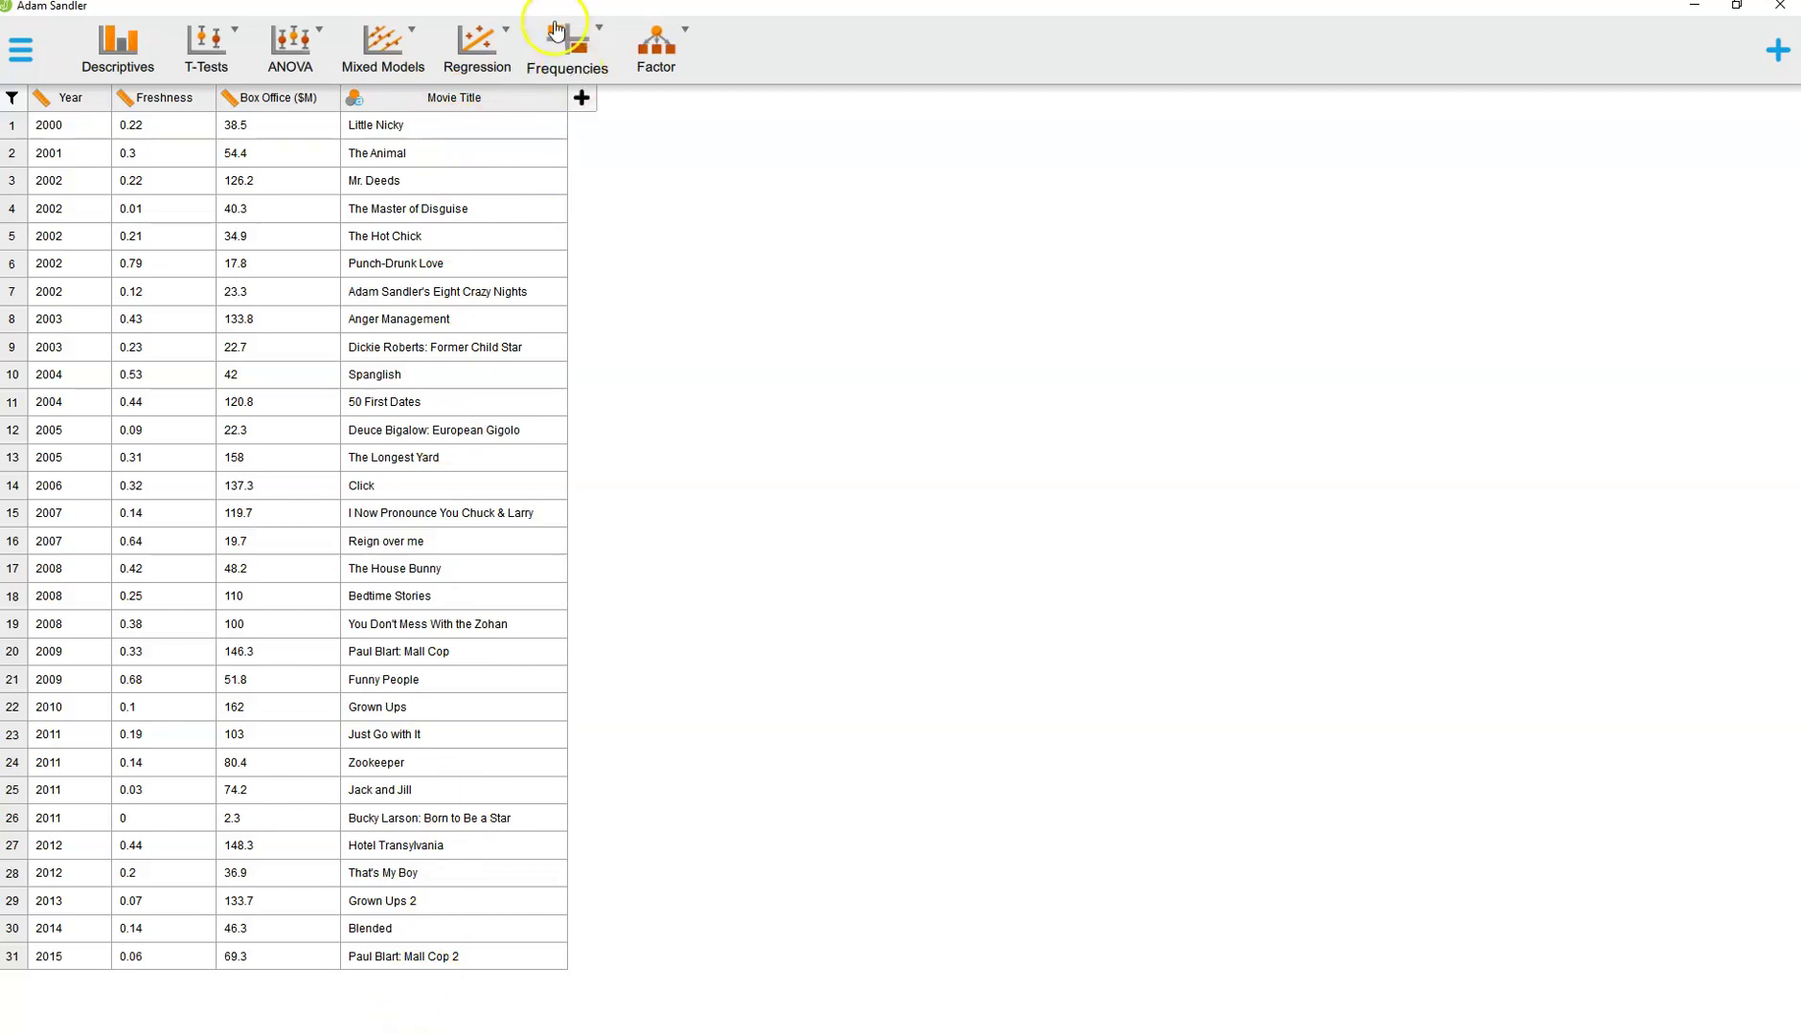
left_click(82, 142)
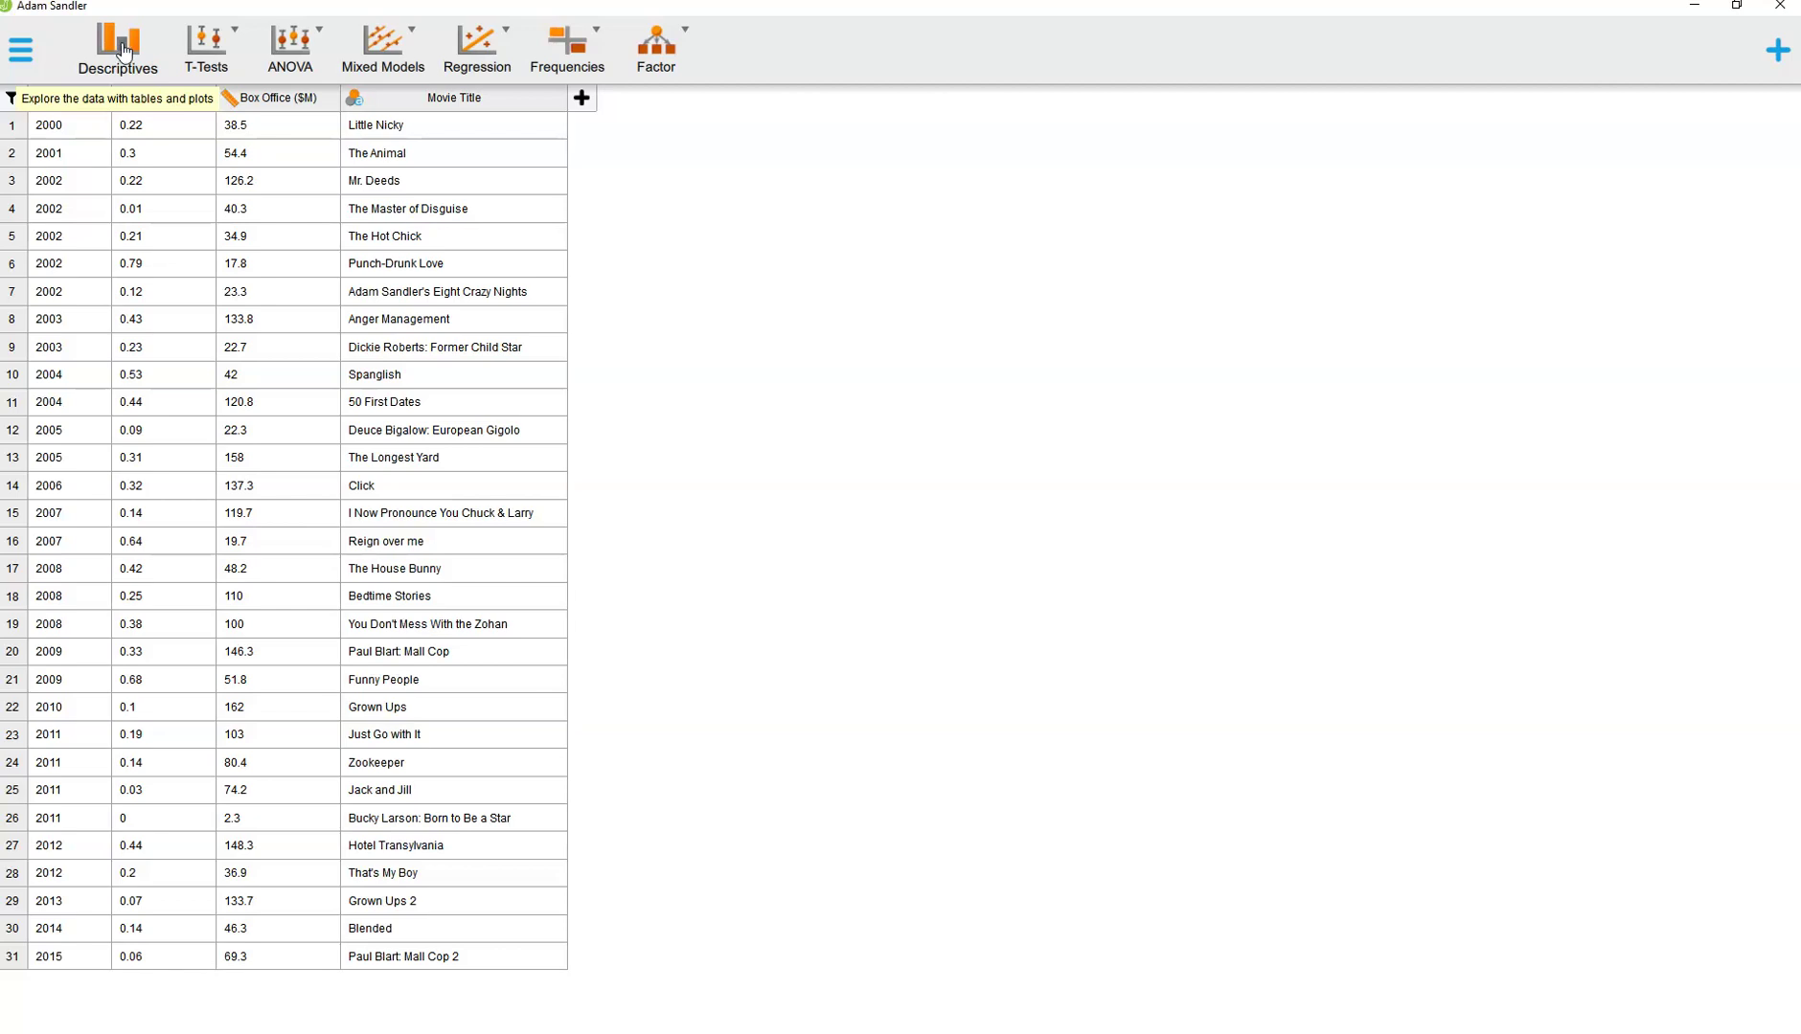
left_click(213, 65)
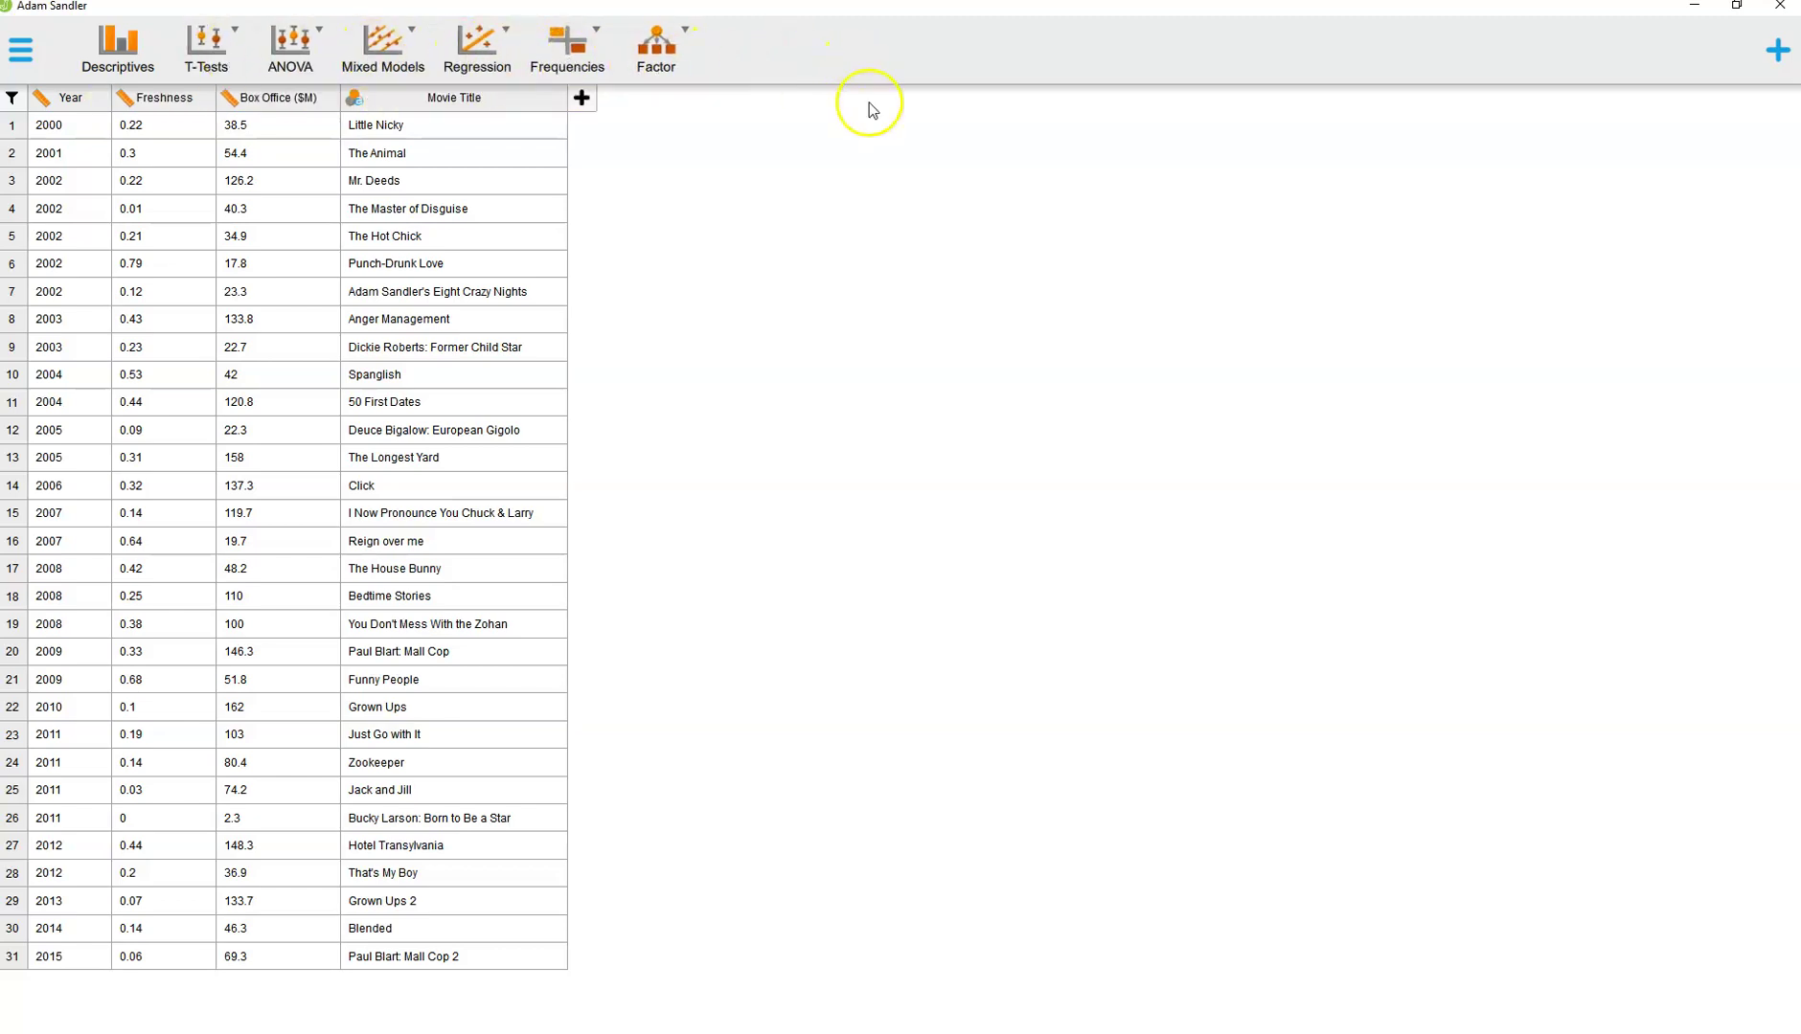
left_click(131, 53)
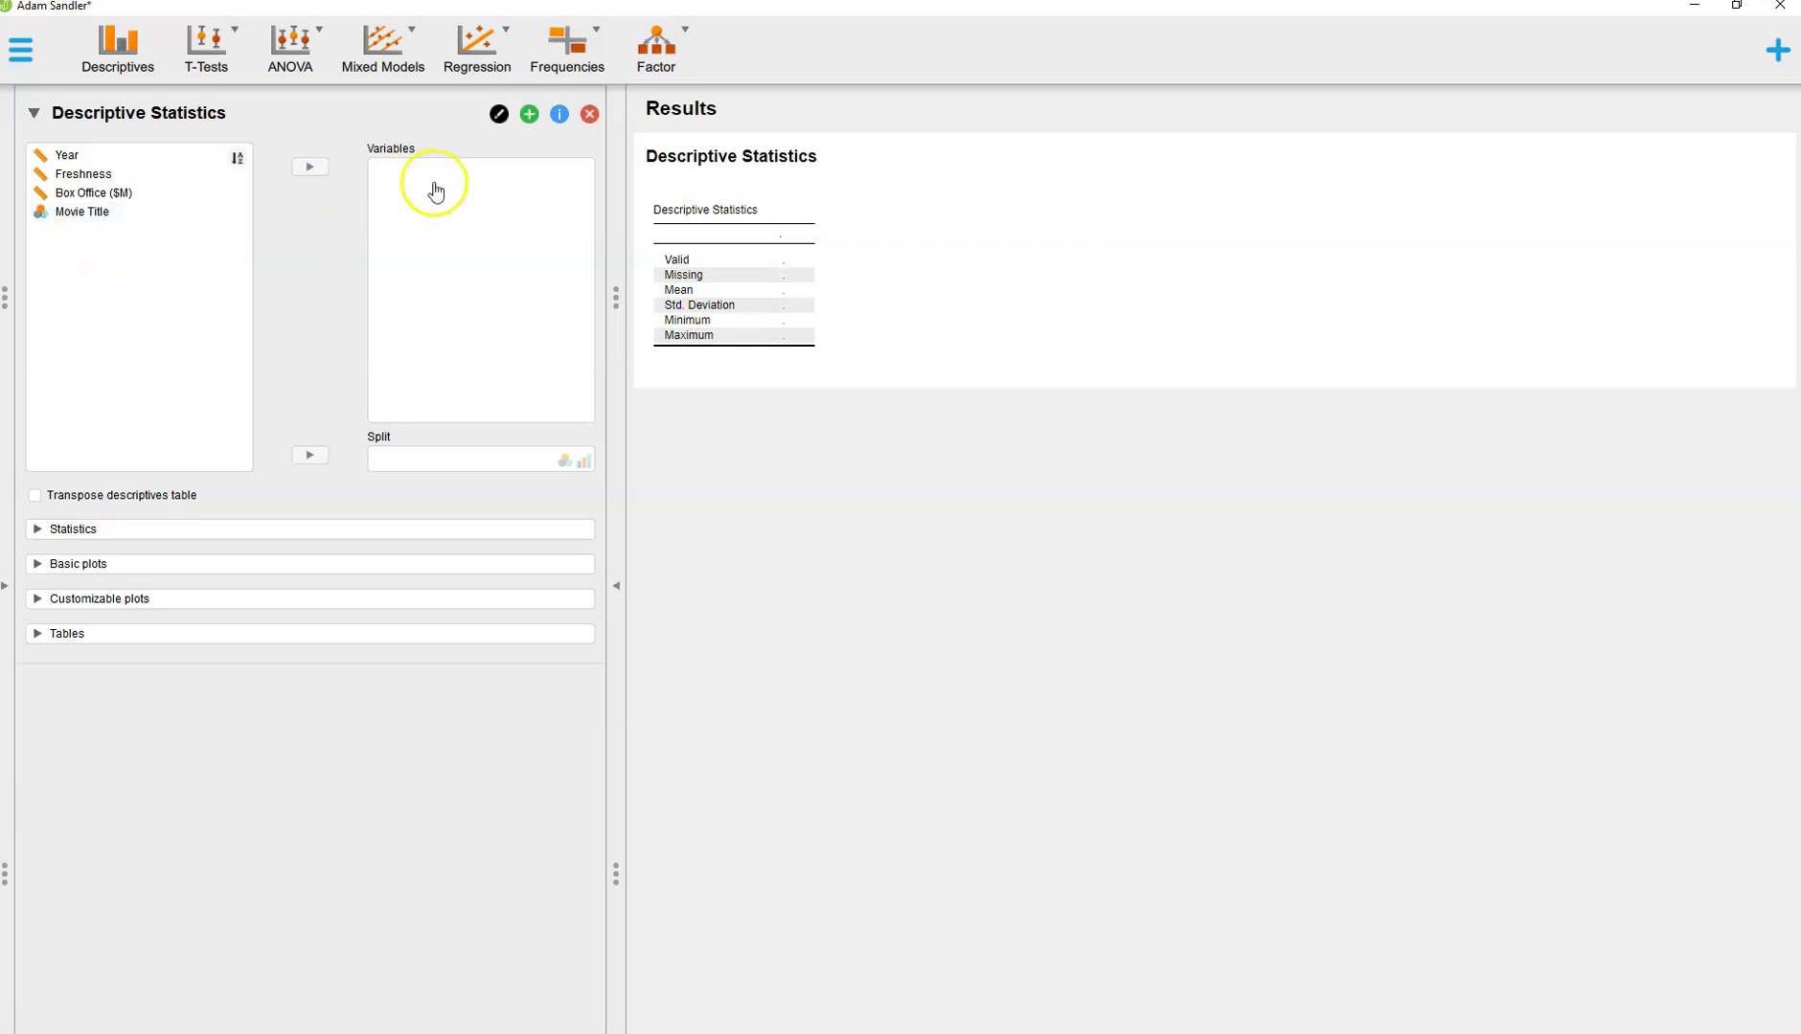
mouse_move(661, 122)
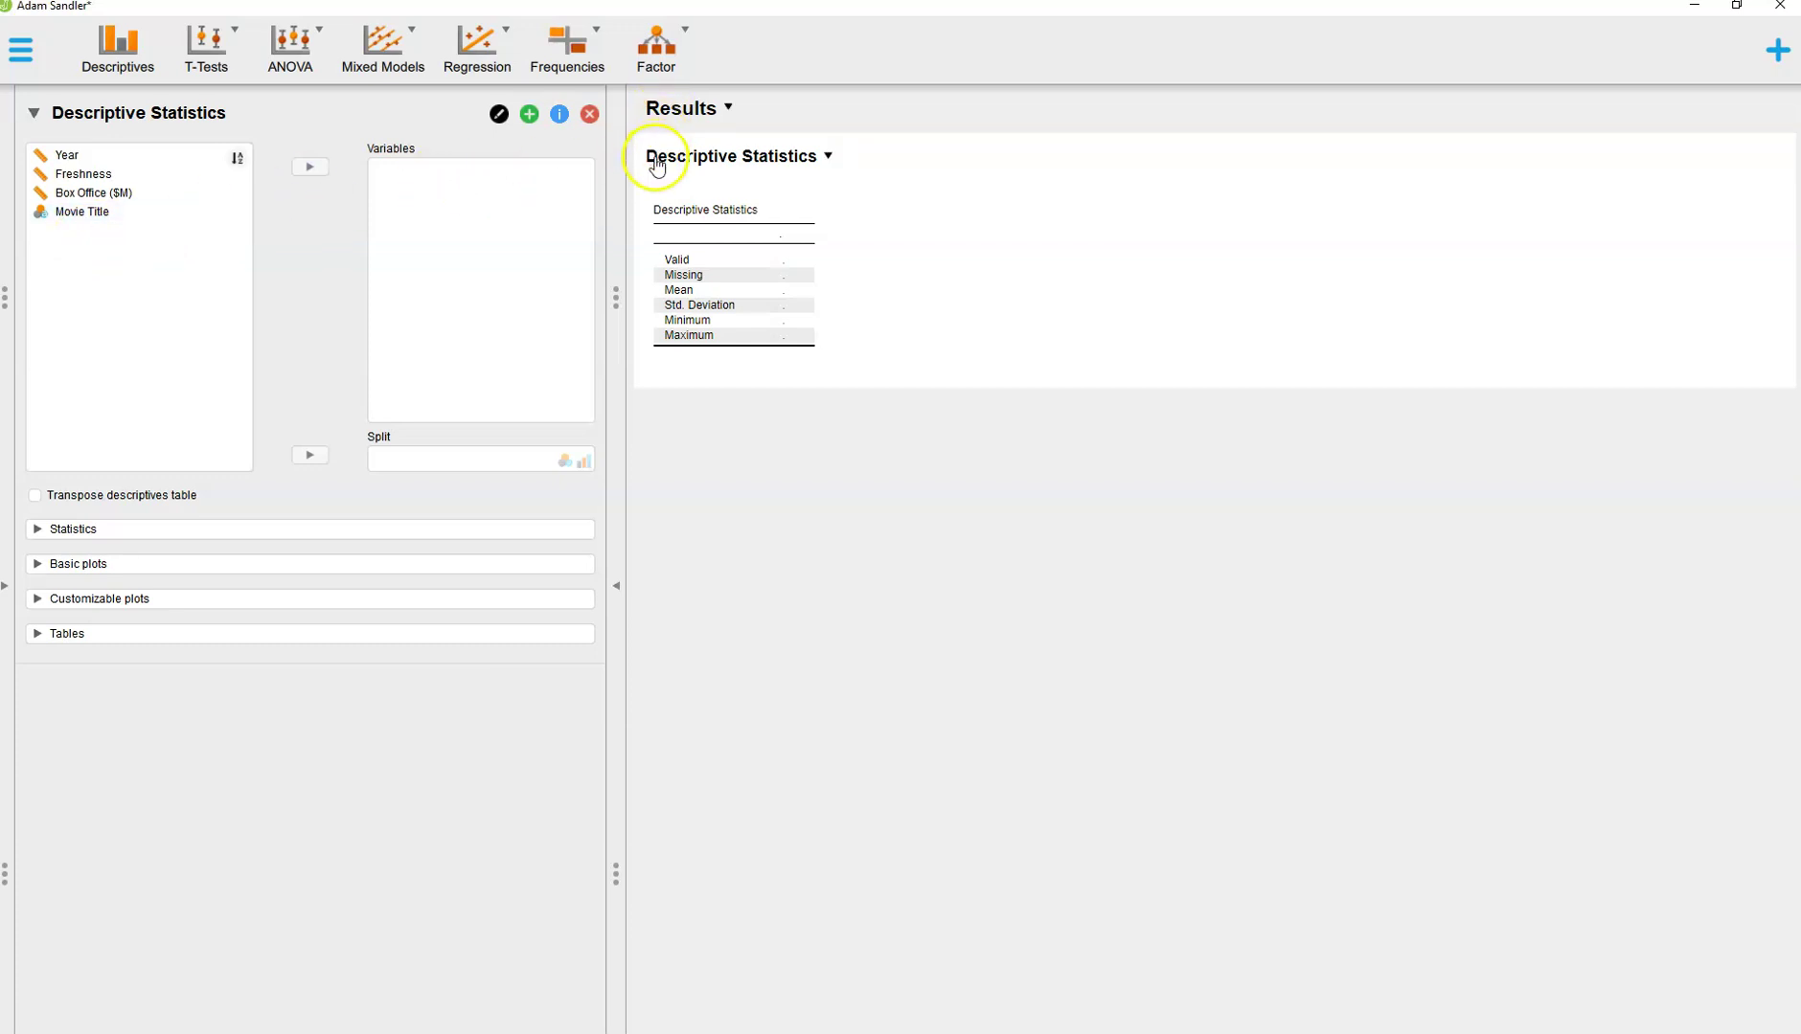
mouse_move(779, 300)
left_click(171, 556)
left_click(38, 635)
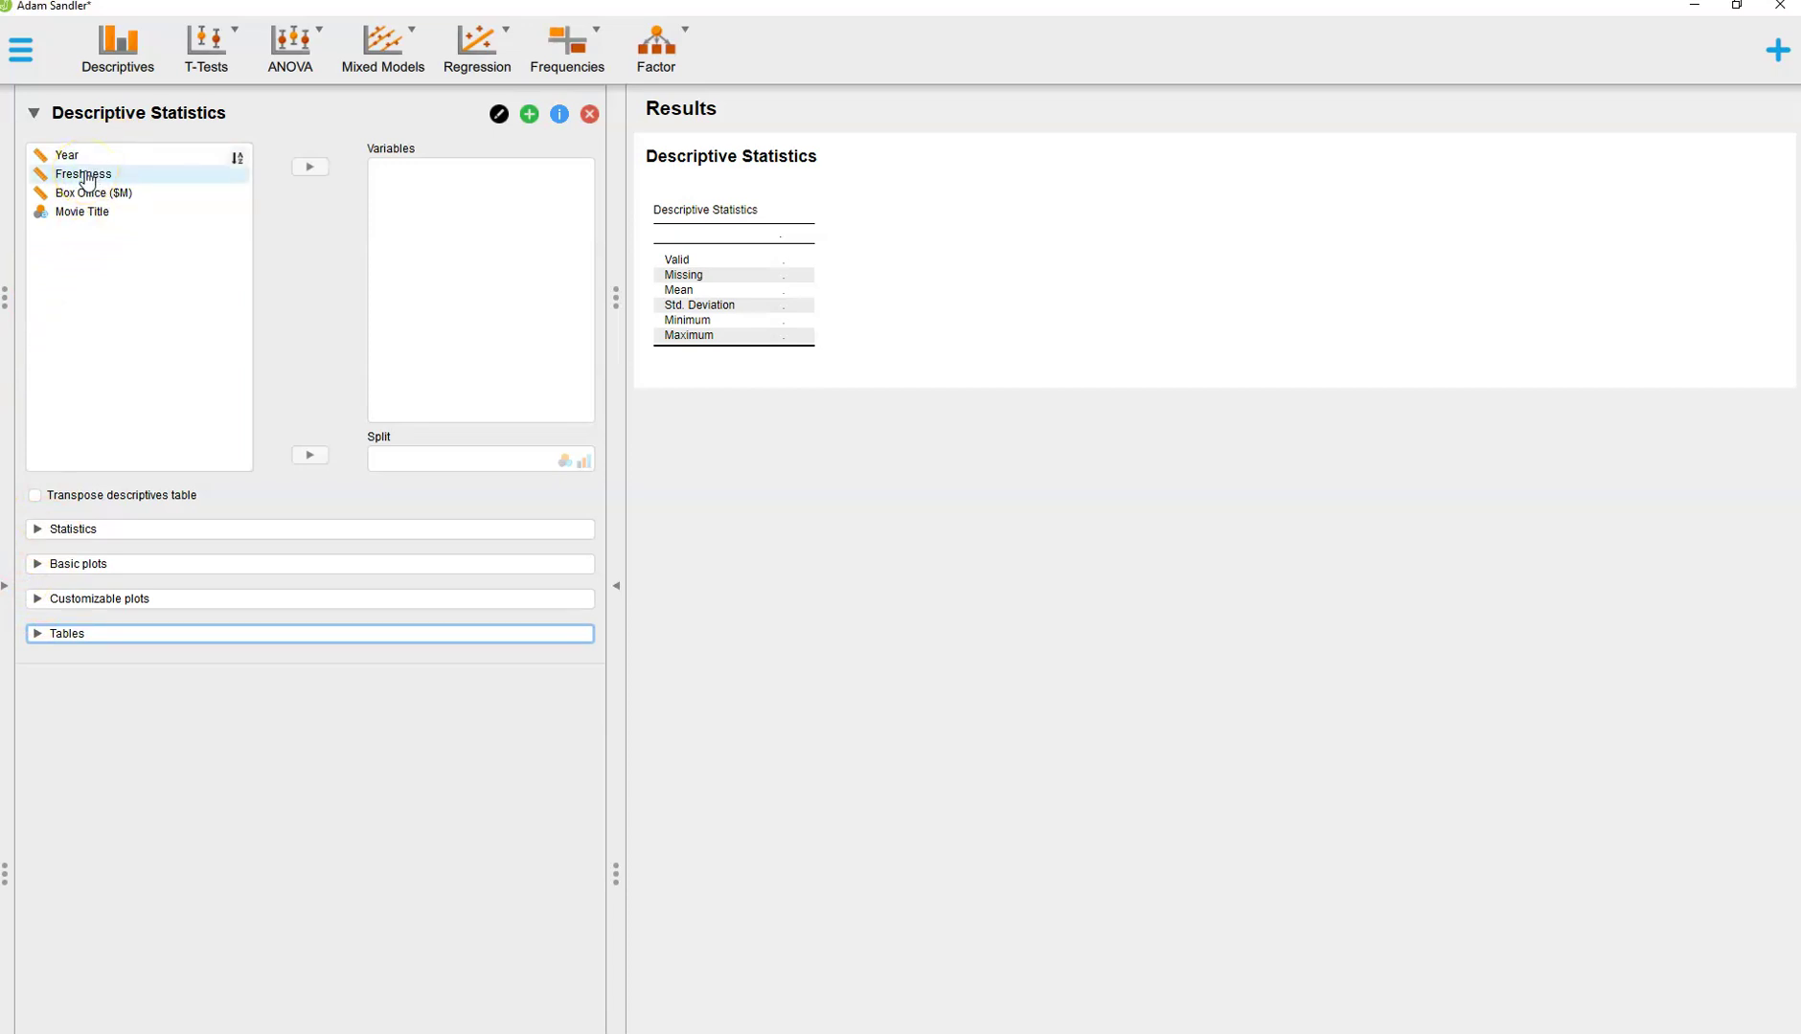
- Move Freshness into Variables to show its valid count, mean 0.272, SD 0.201, minimum and maximum
left_click(86, 176)
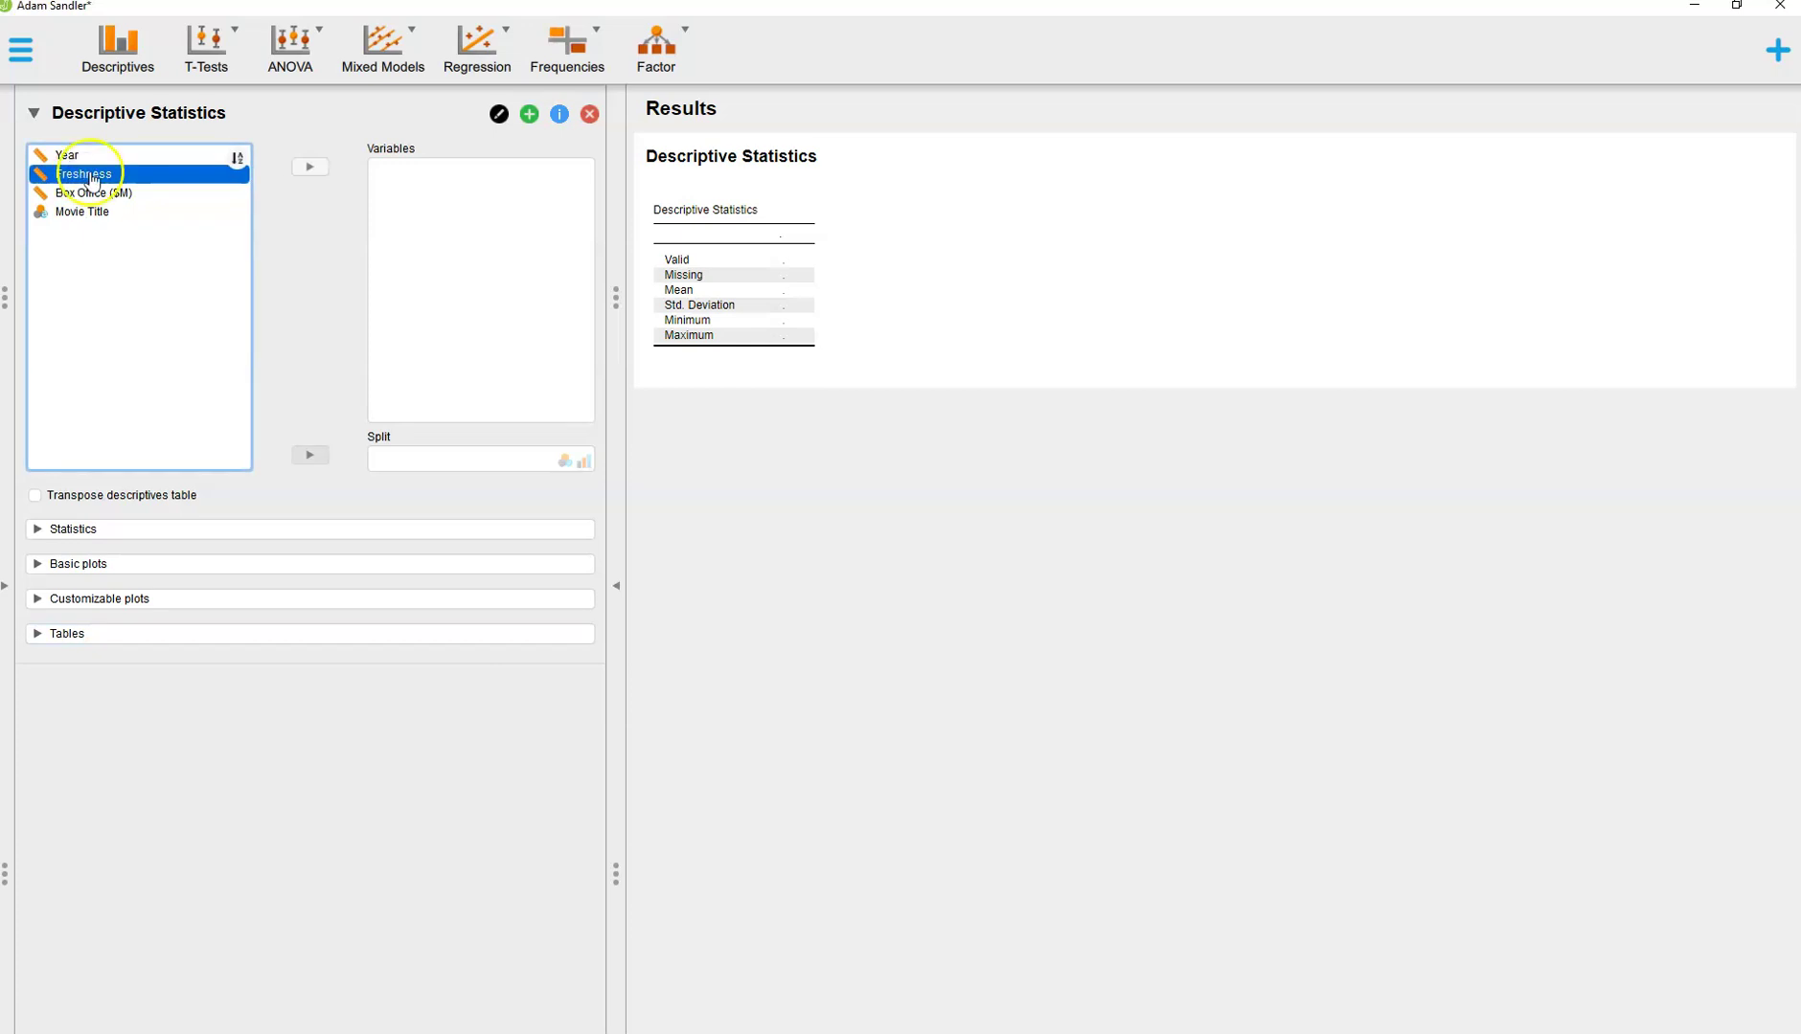
left_click(306, 170)
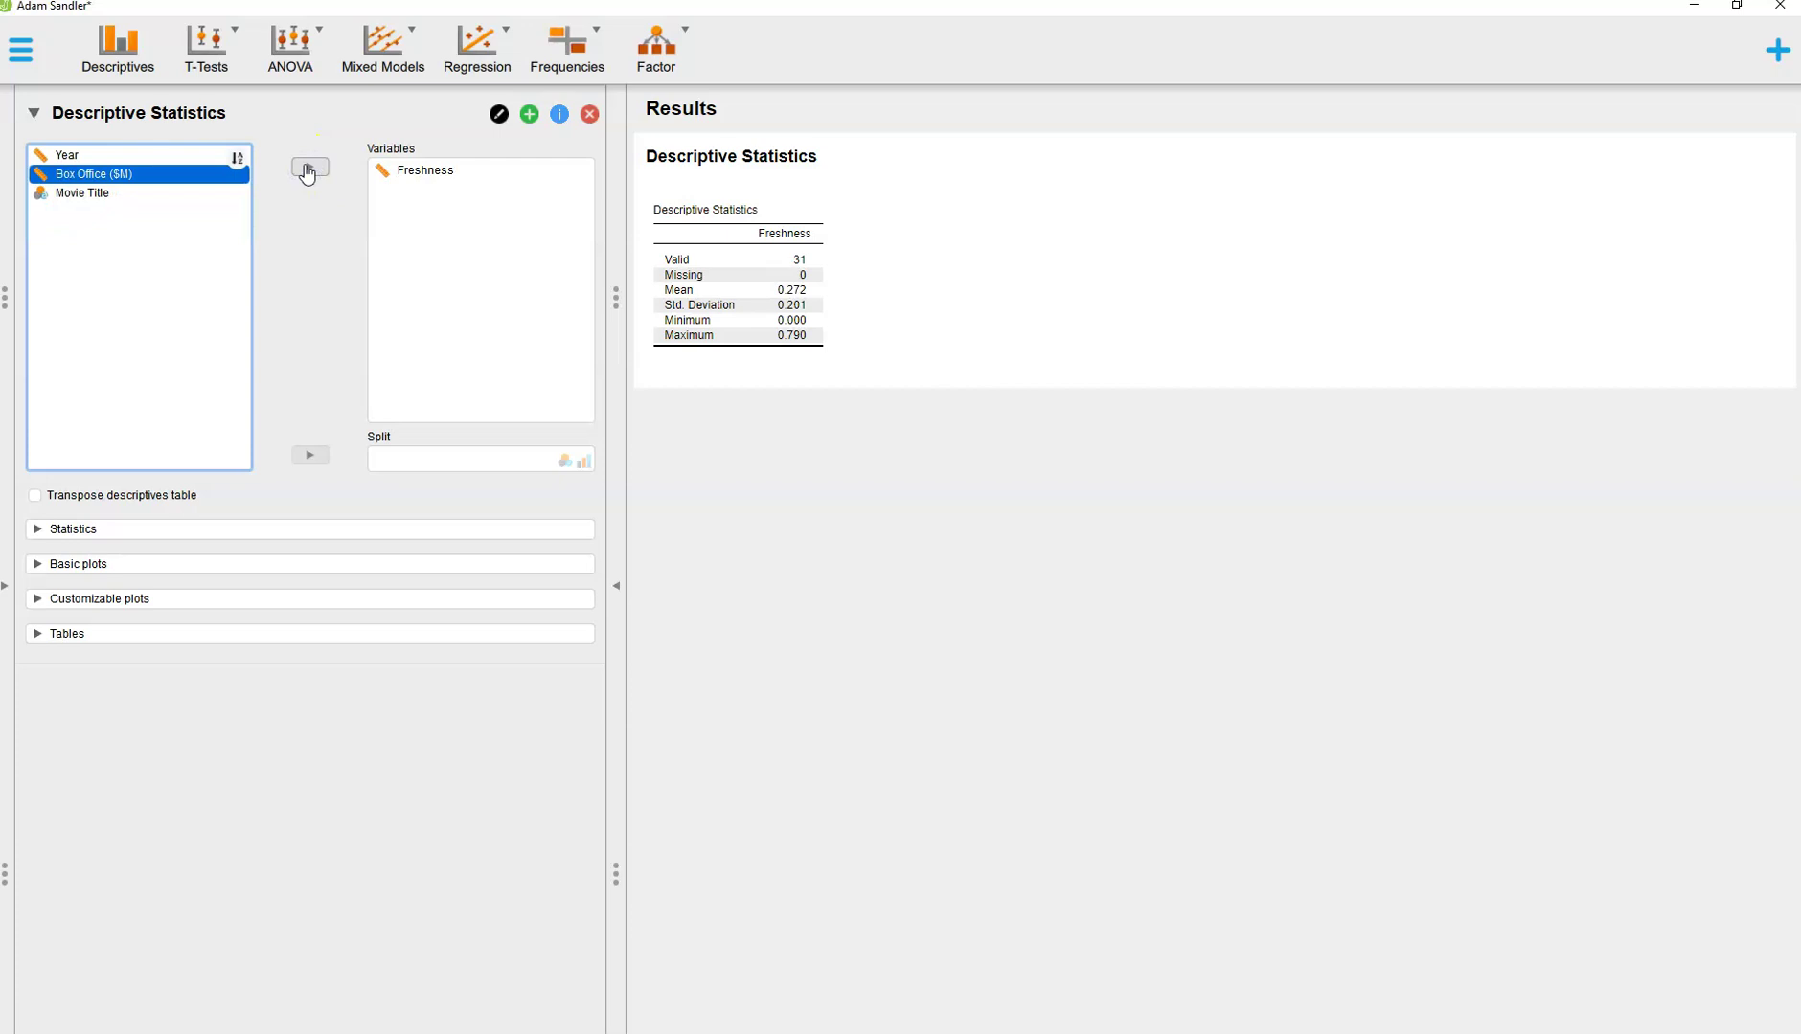
left_click(812, 255)
- Tick Quartiles, Median and Mode under Statistics for the Freshness table
left_click(36, 531)
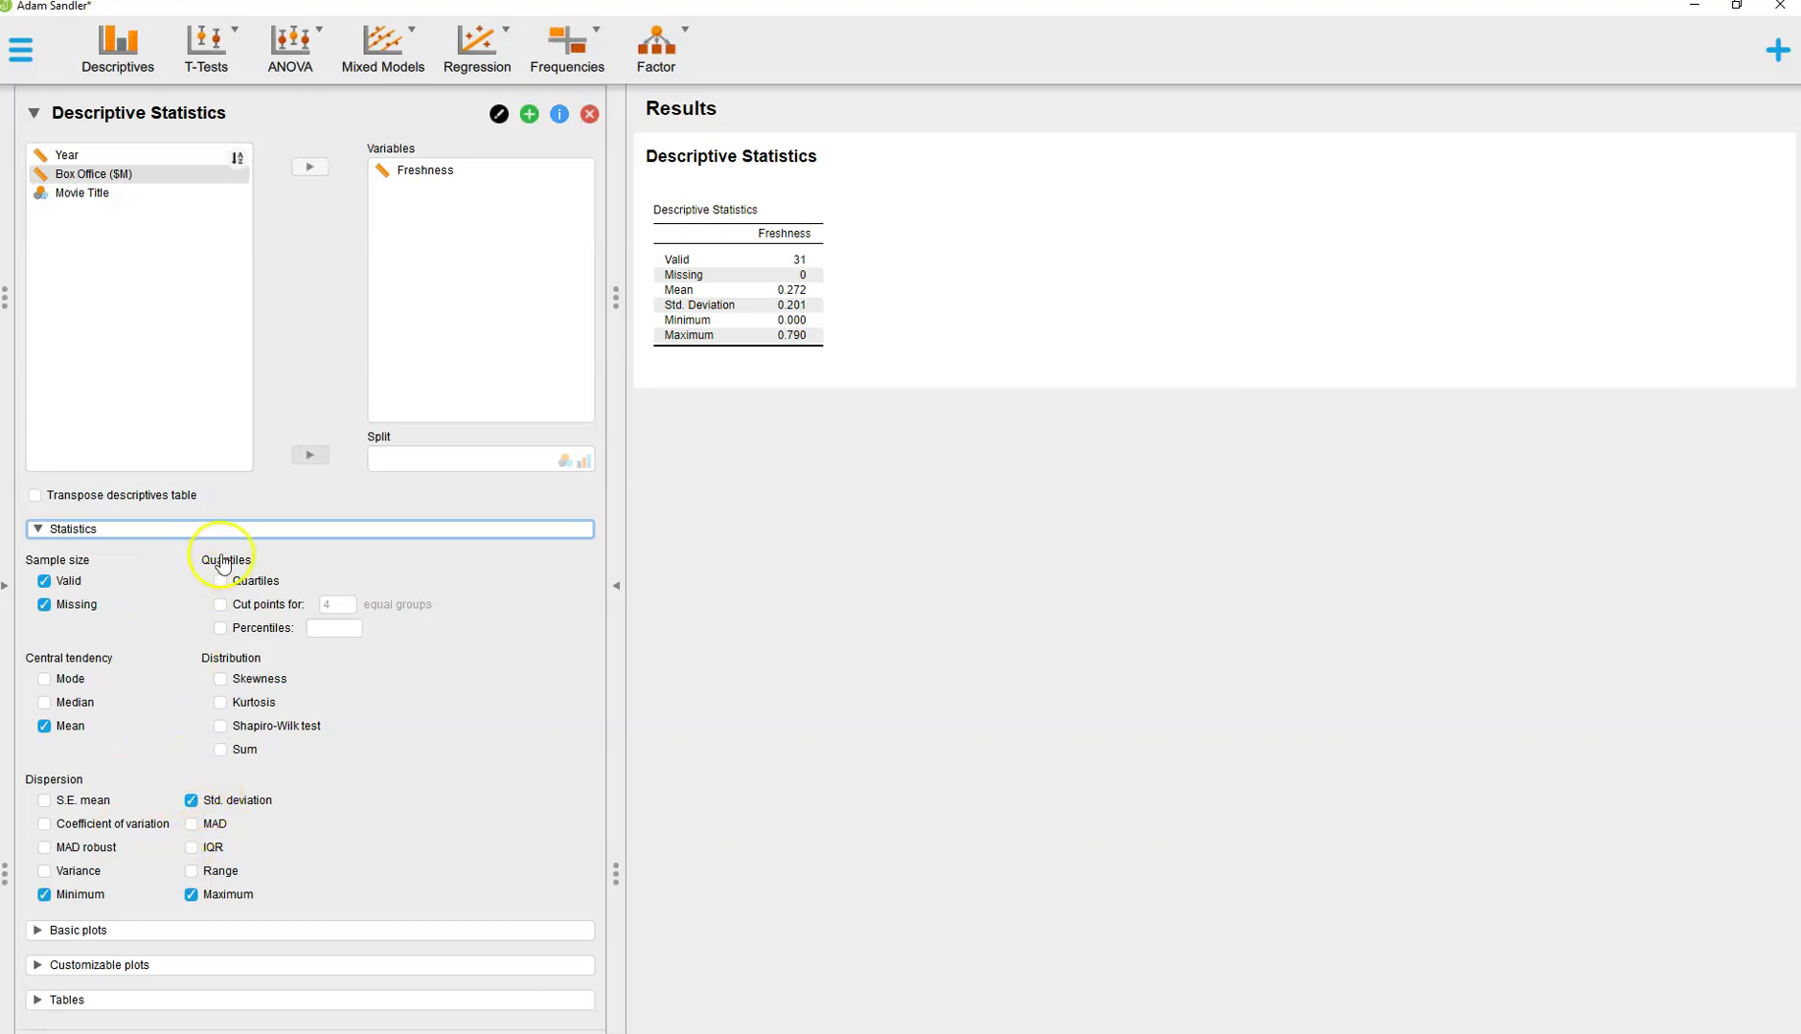
left_click(220, 582)
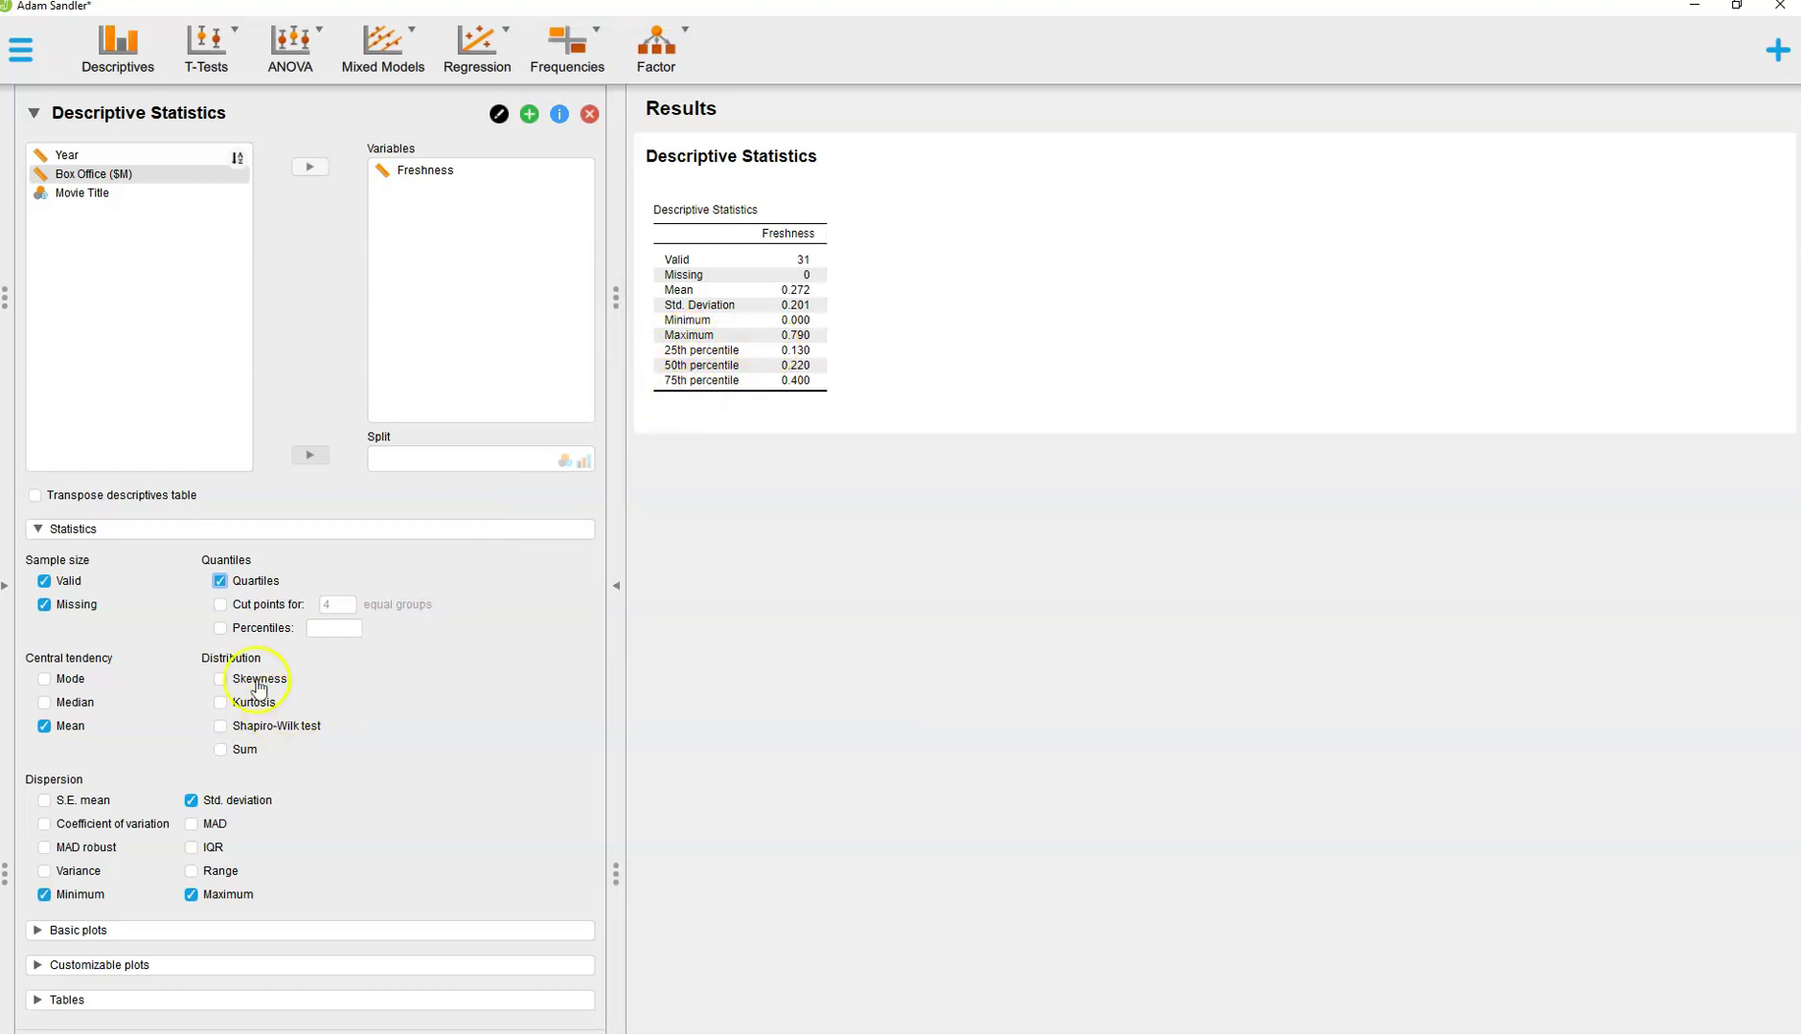
left_click(44, 704)
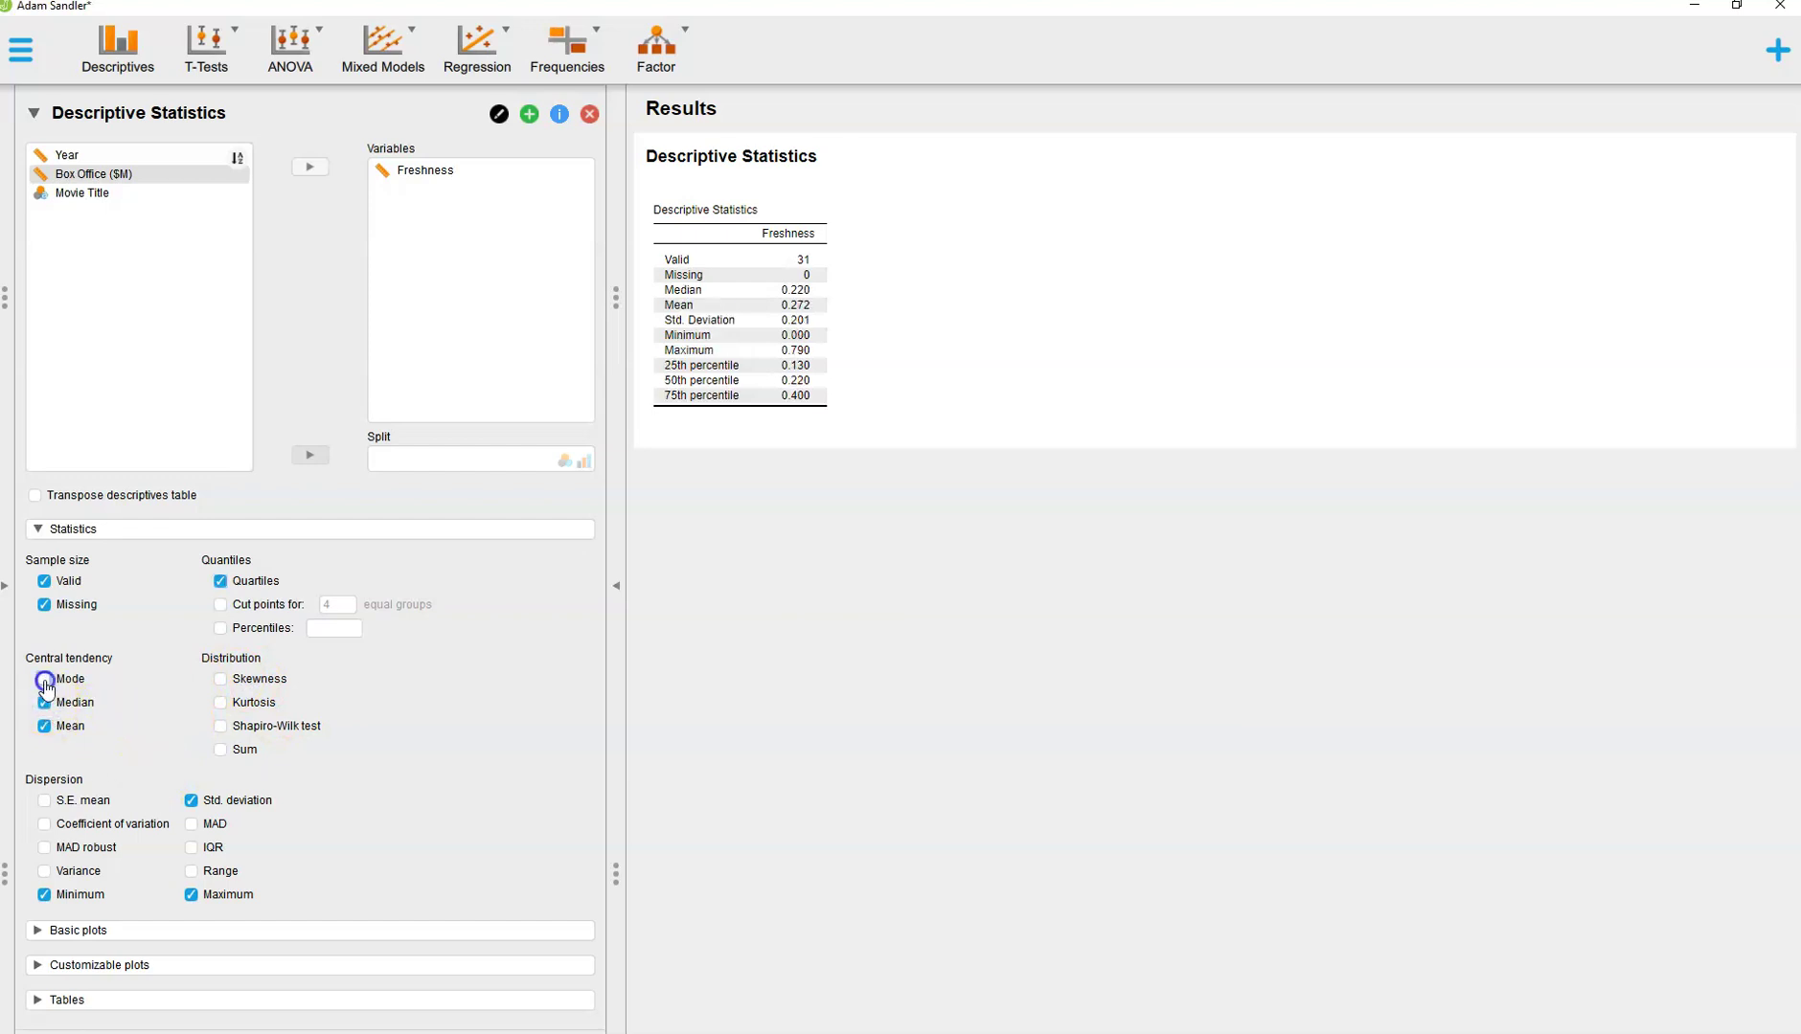
left_click(44, 680)
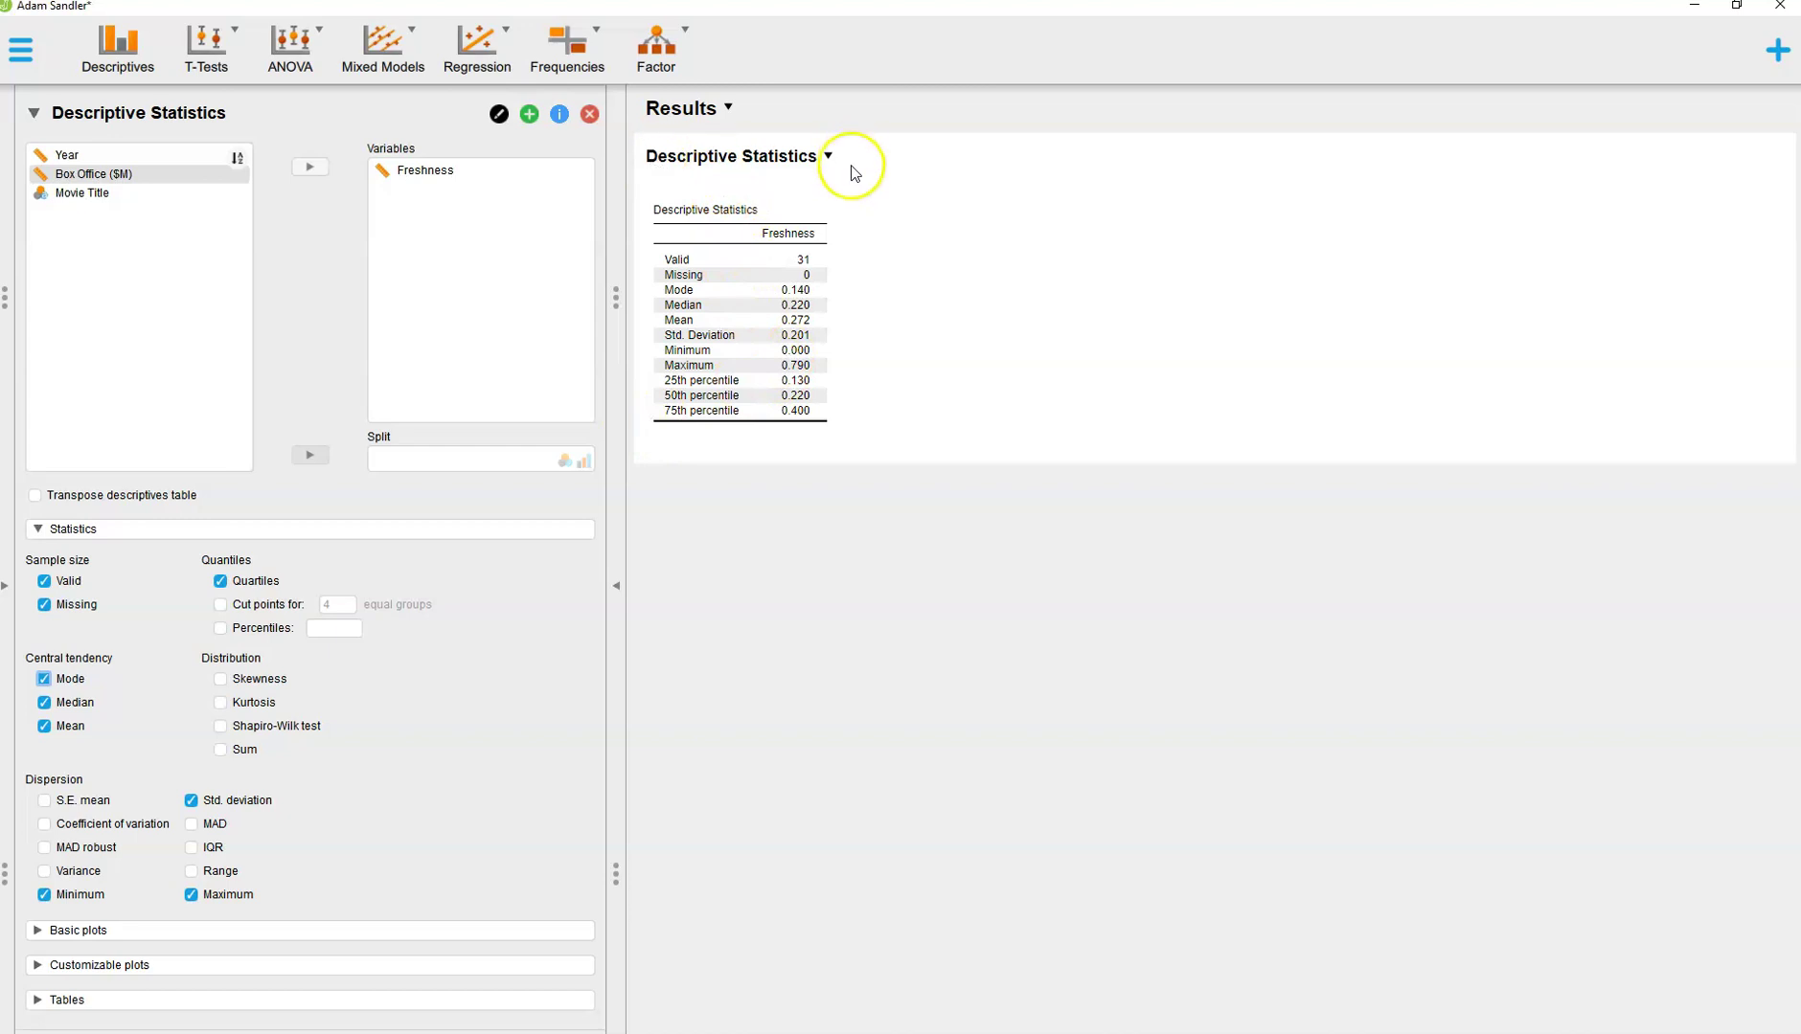
left_click(37, 933)
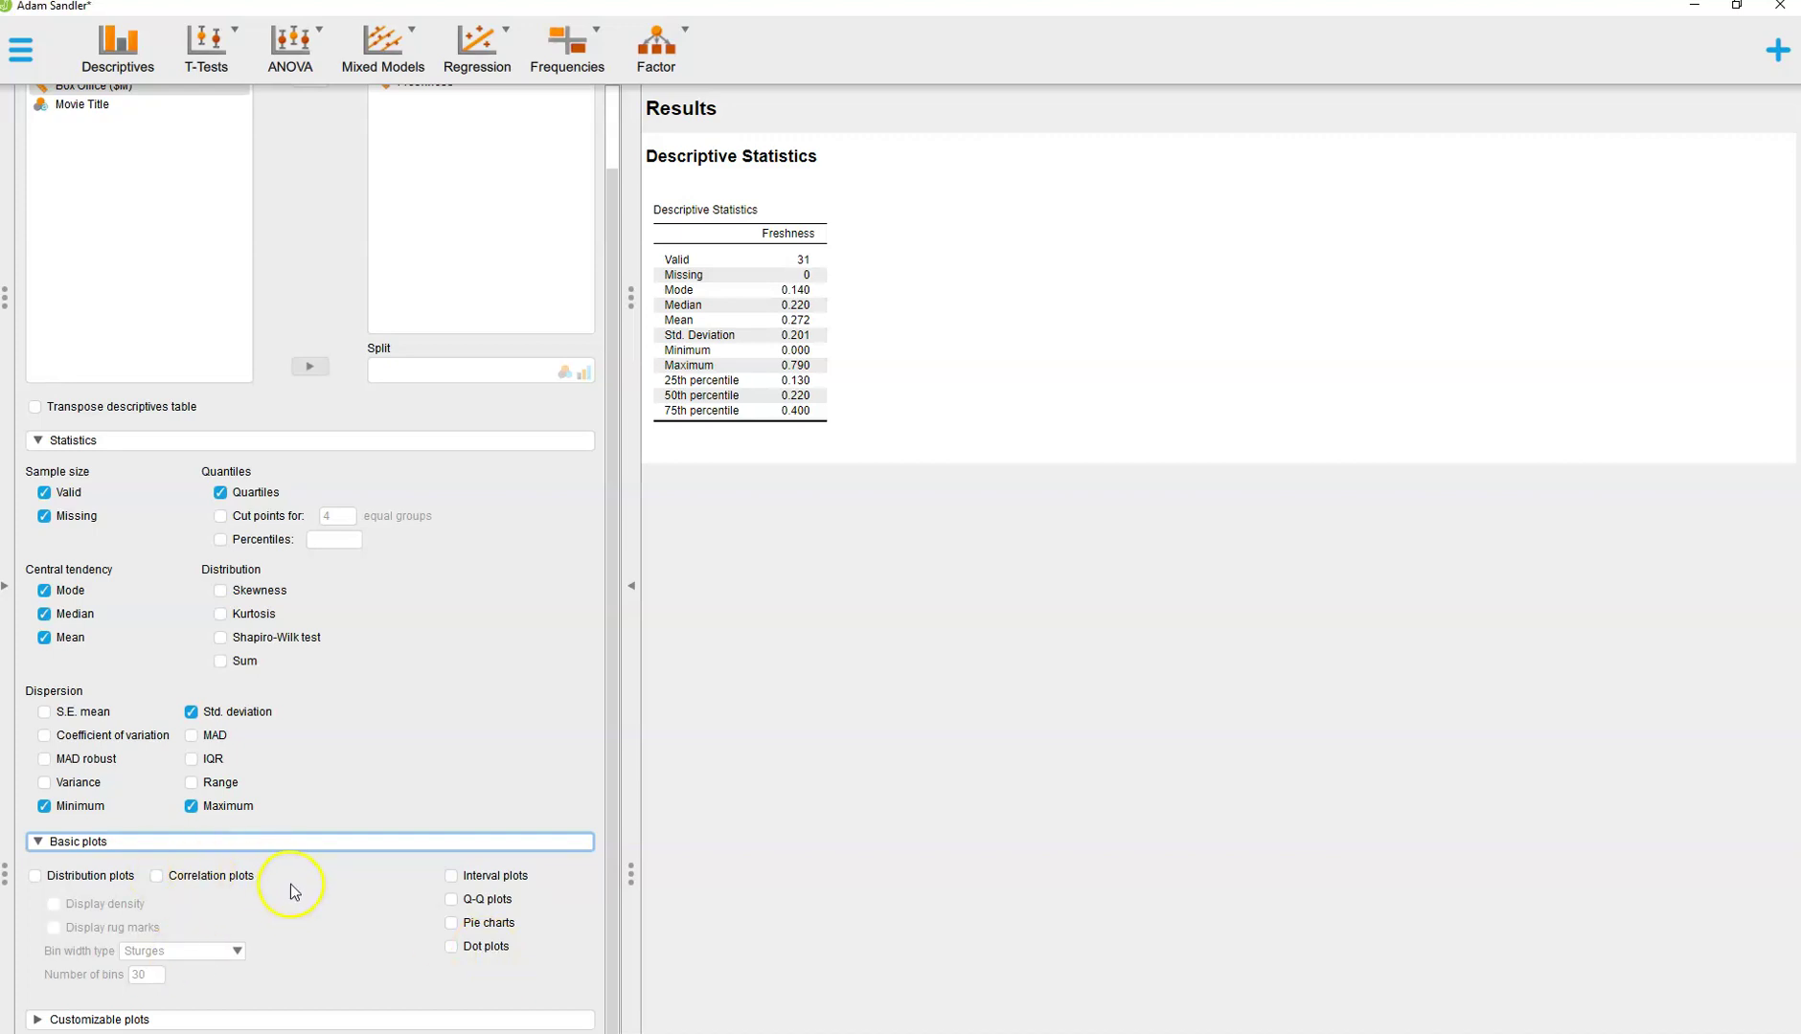
scroll(239, 872, "up", 1)
scroll(230, 824, "down", 1)
left_click(36, 843)
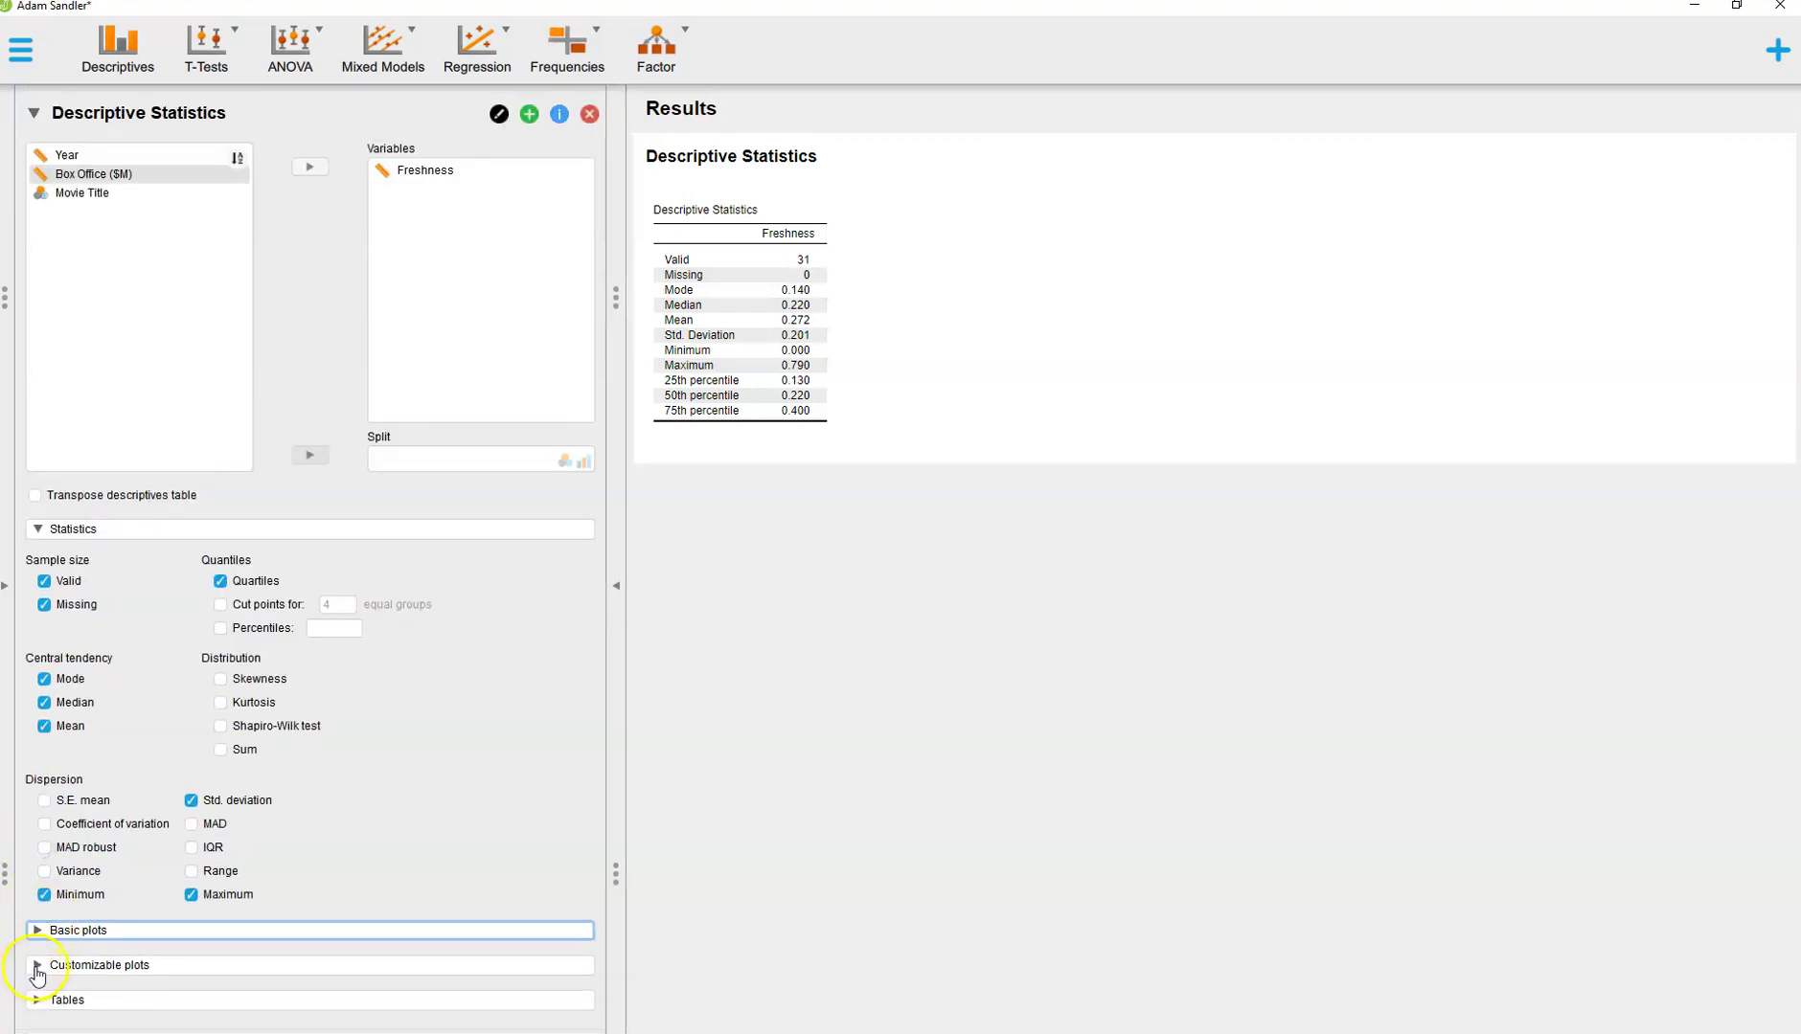
- Enable scatter plots under Customizable plots with Histogram above and to the right
left_click(37, 964)
scroll(306, 745, "down", 1)
scroll(306, 745, "down", 6)
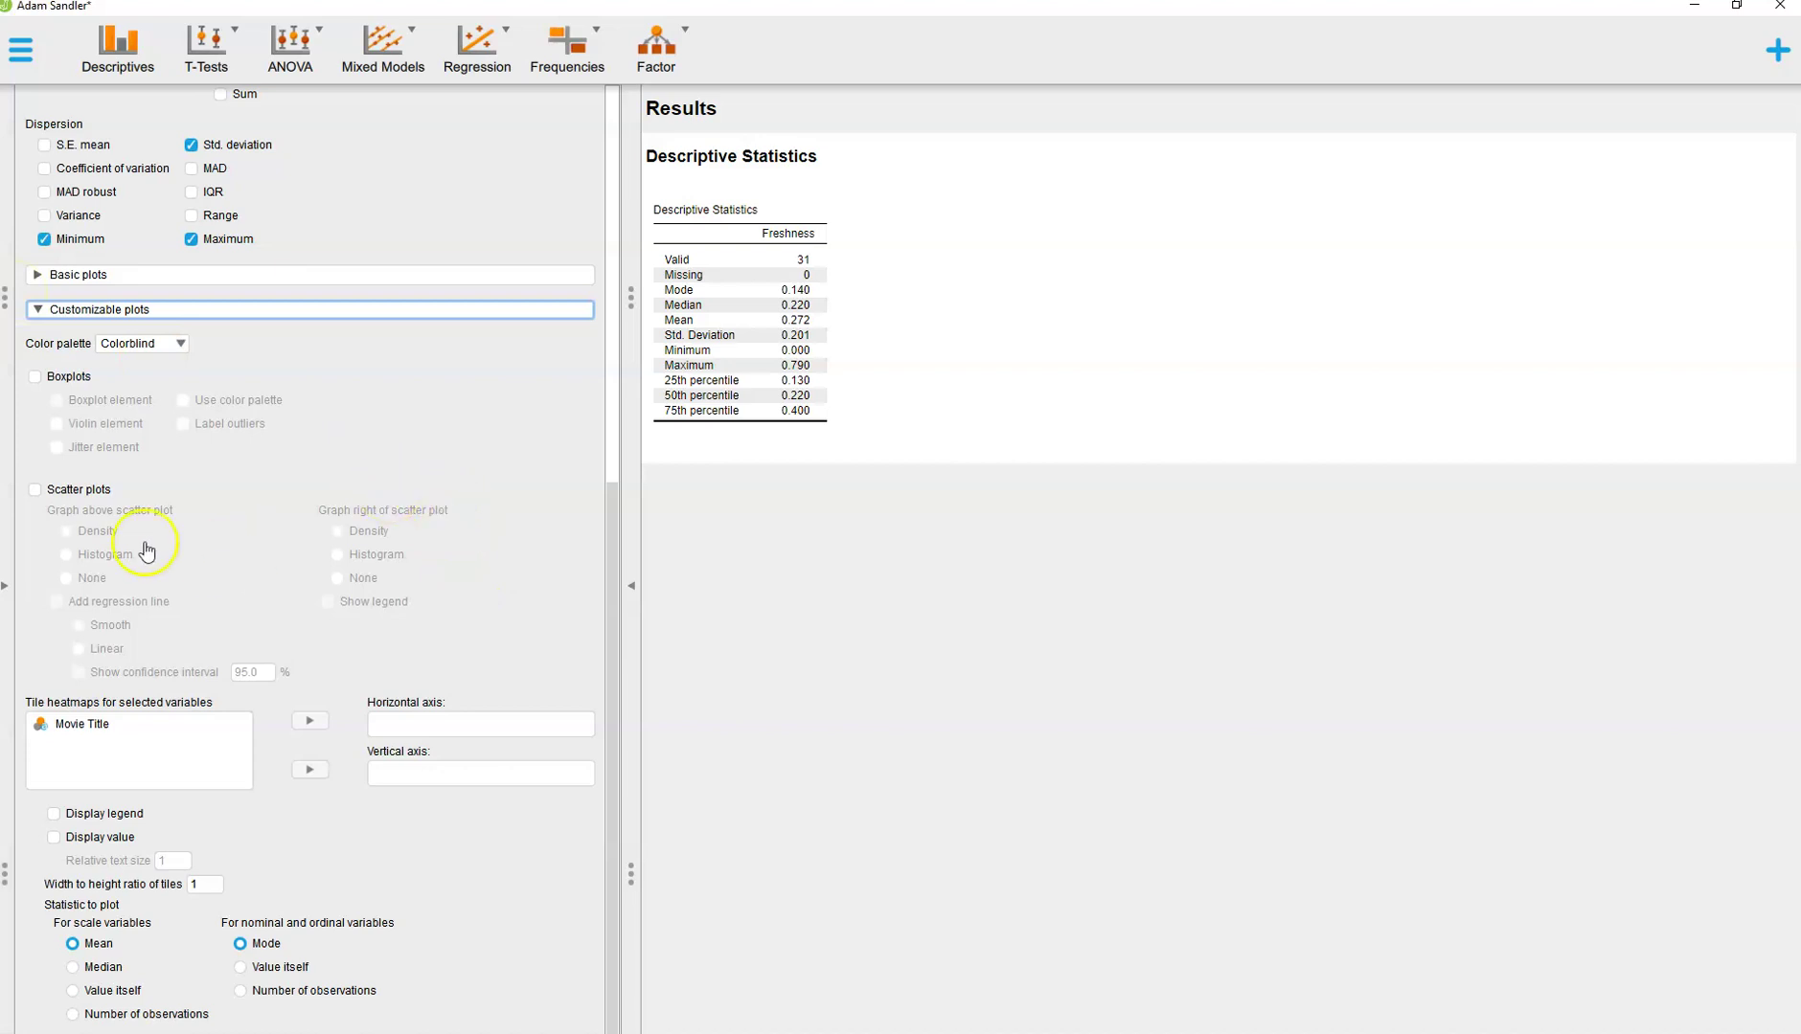
left_click(35, 490)
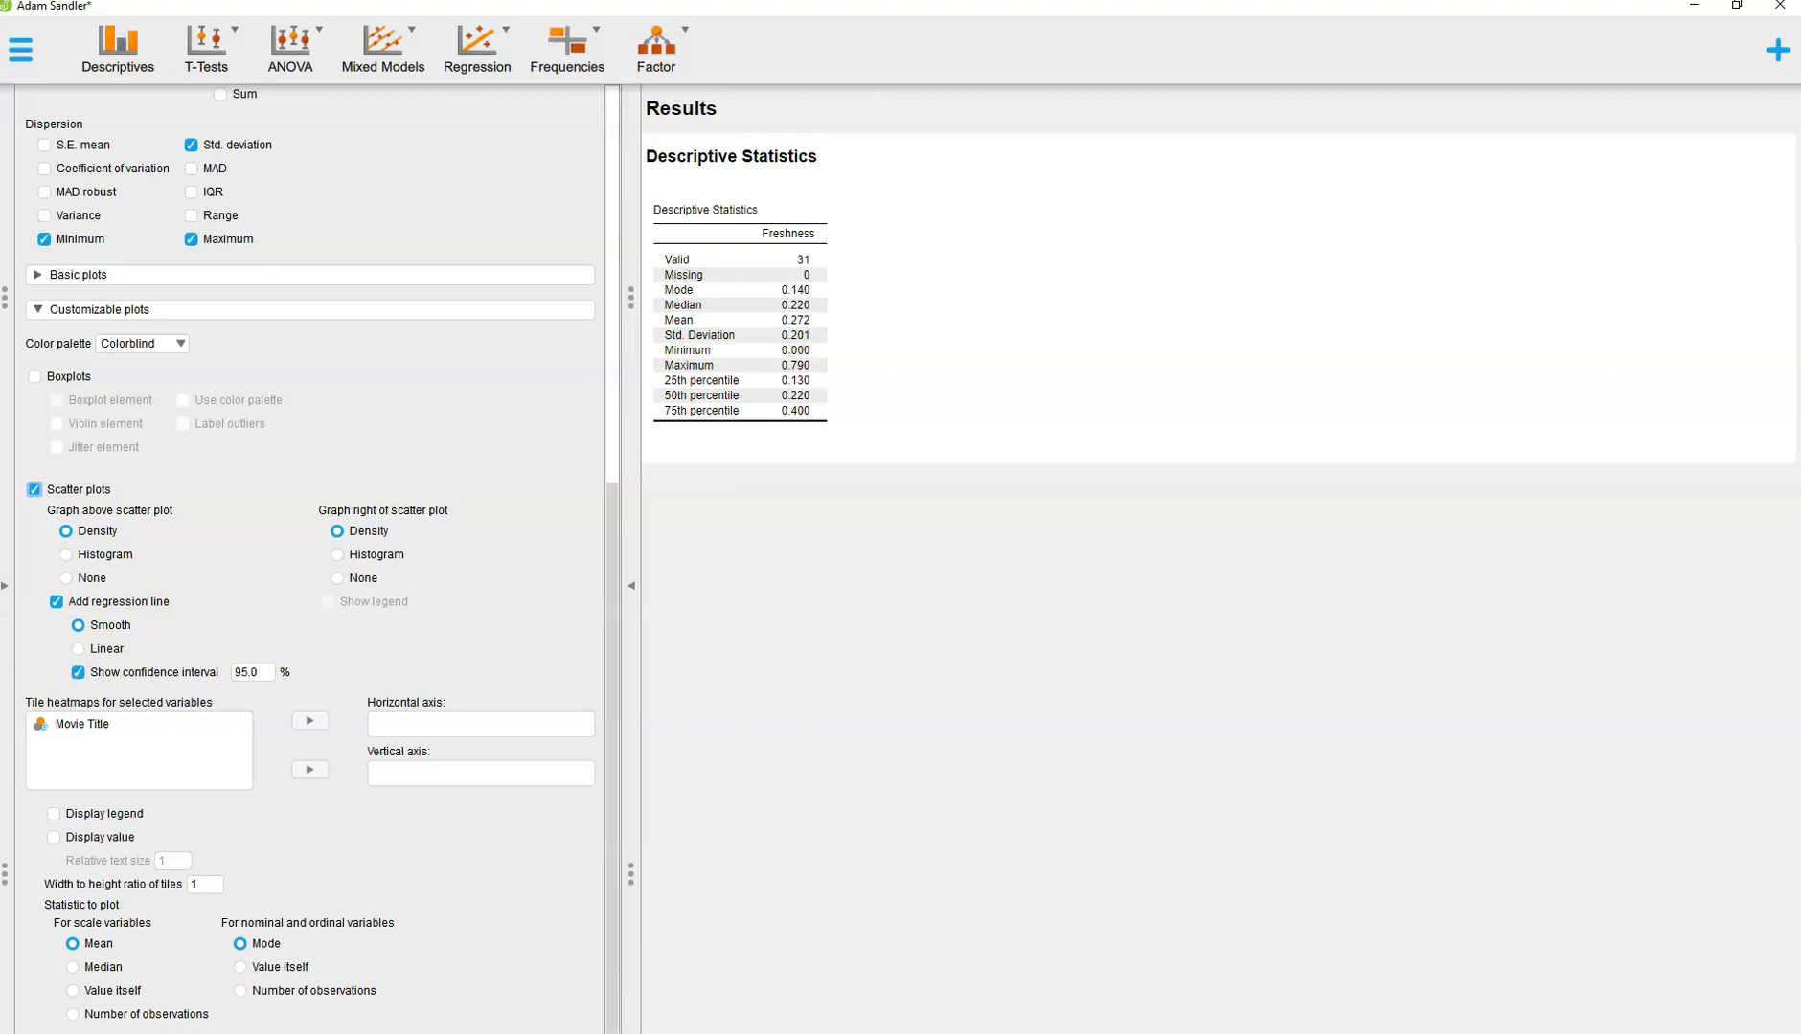
left_click(341, 555)
left_click(65, 555)
scroll(253, 572, "up", 7)
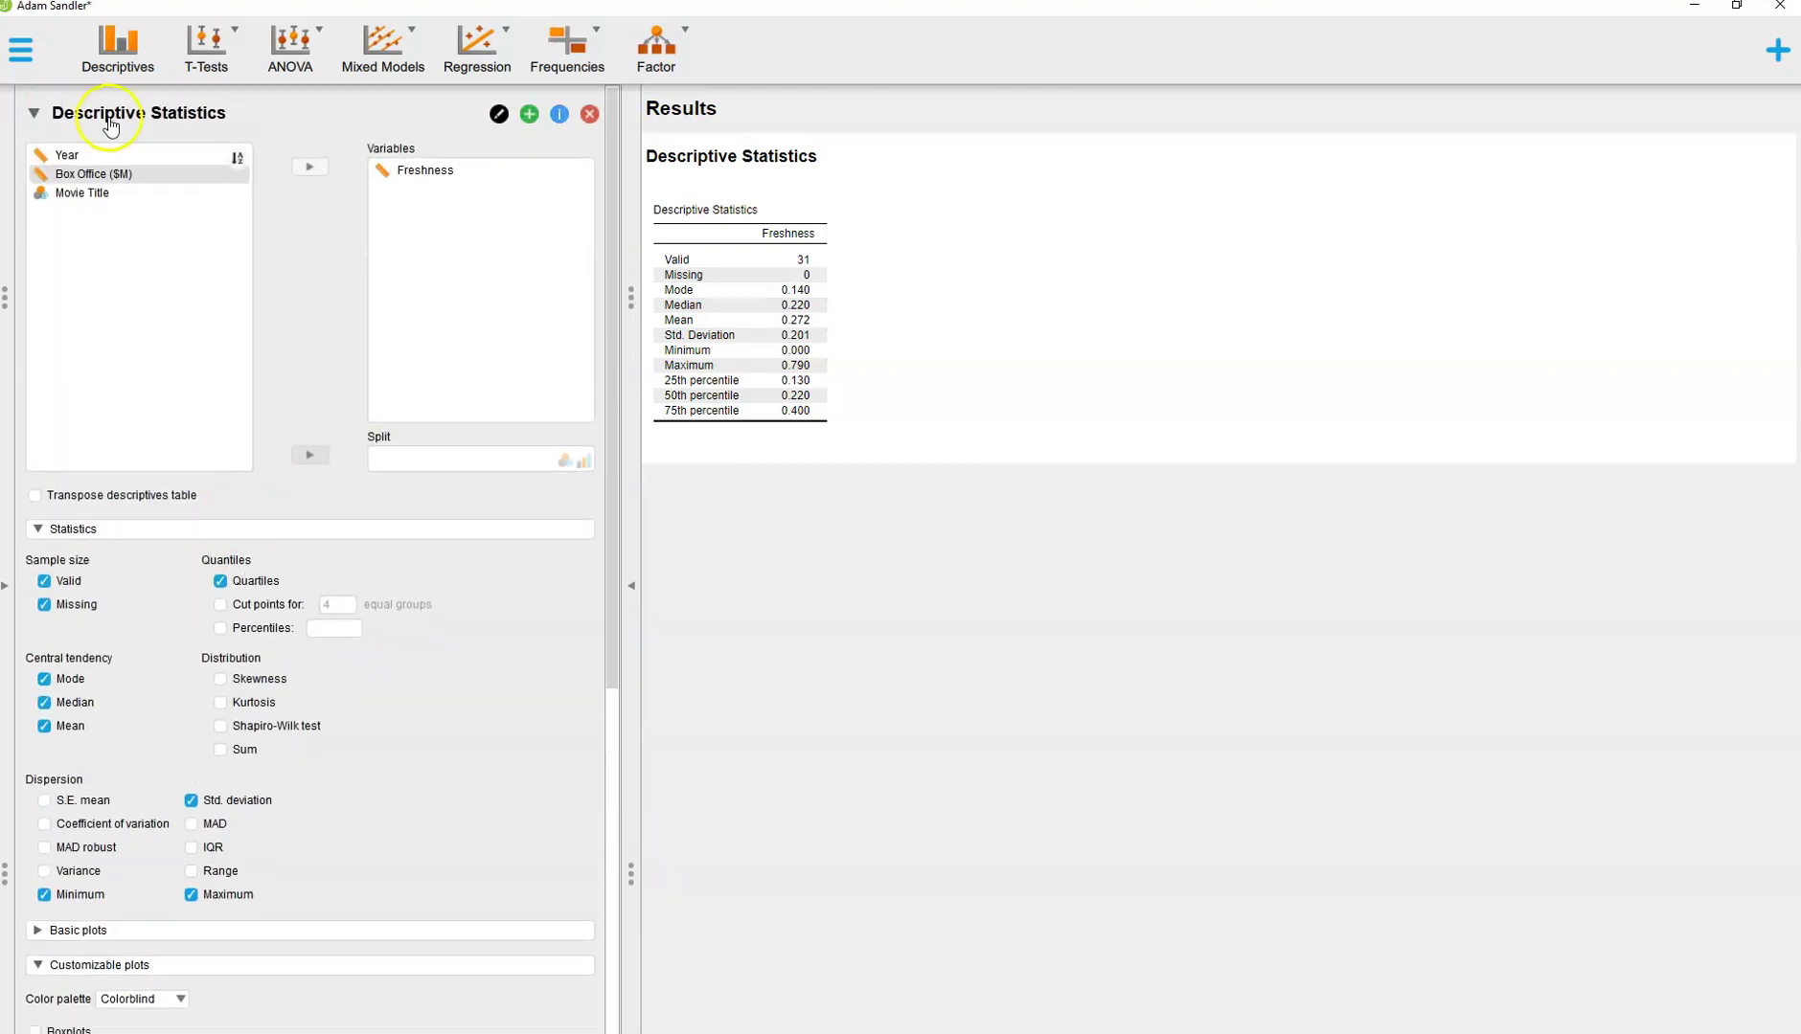
- Move Box Office ($M) into Variables, giving mean 78.206, SD 49.593 and a Freshness–Box Office scatter plot
left_click(87, 175)
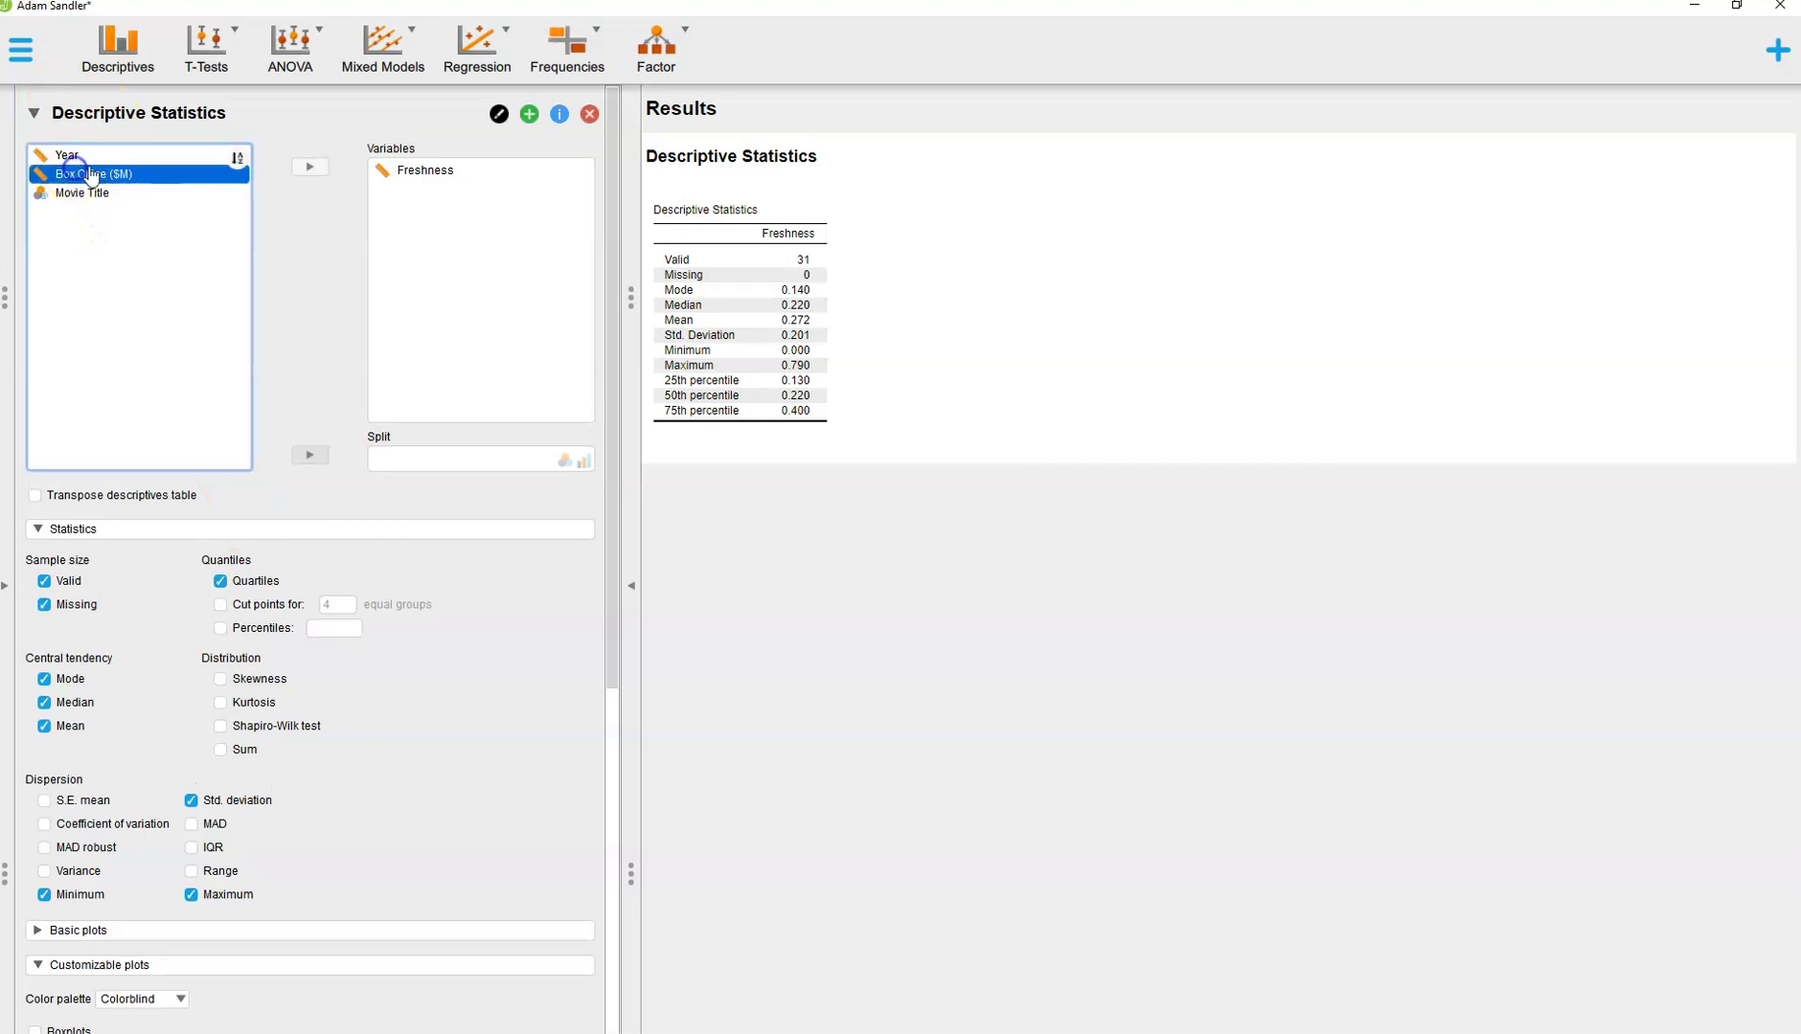
left_click(305, 170)
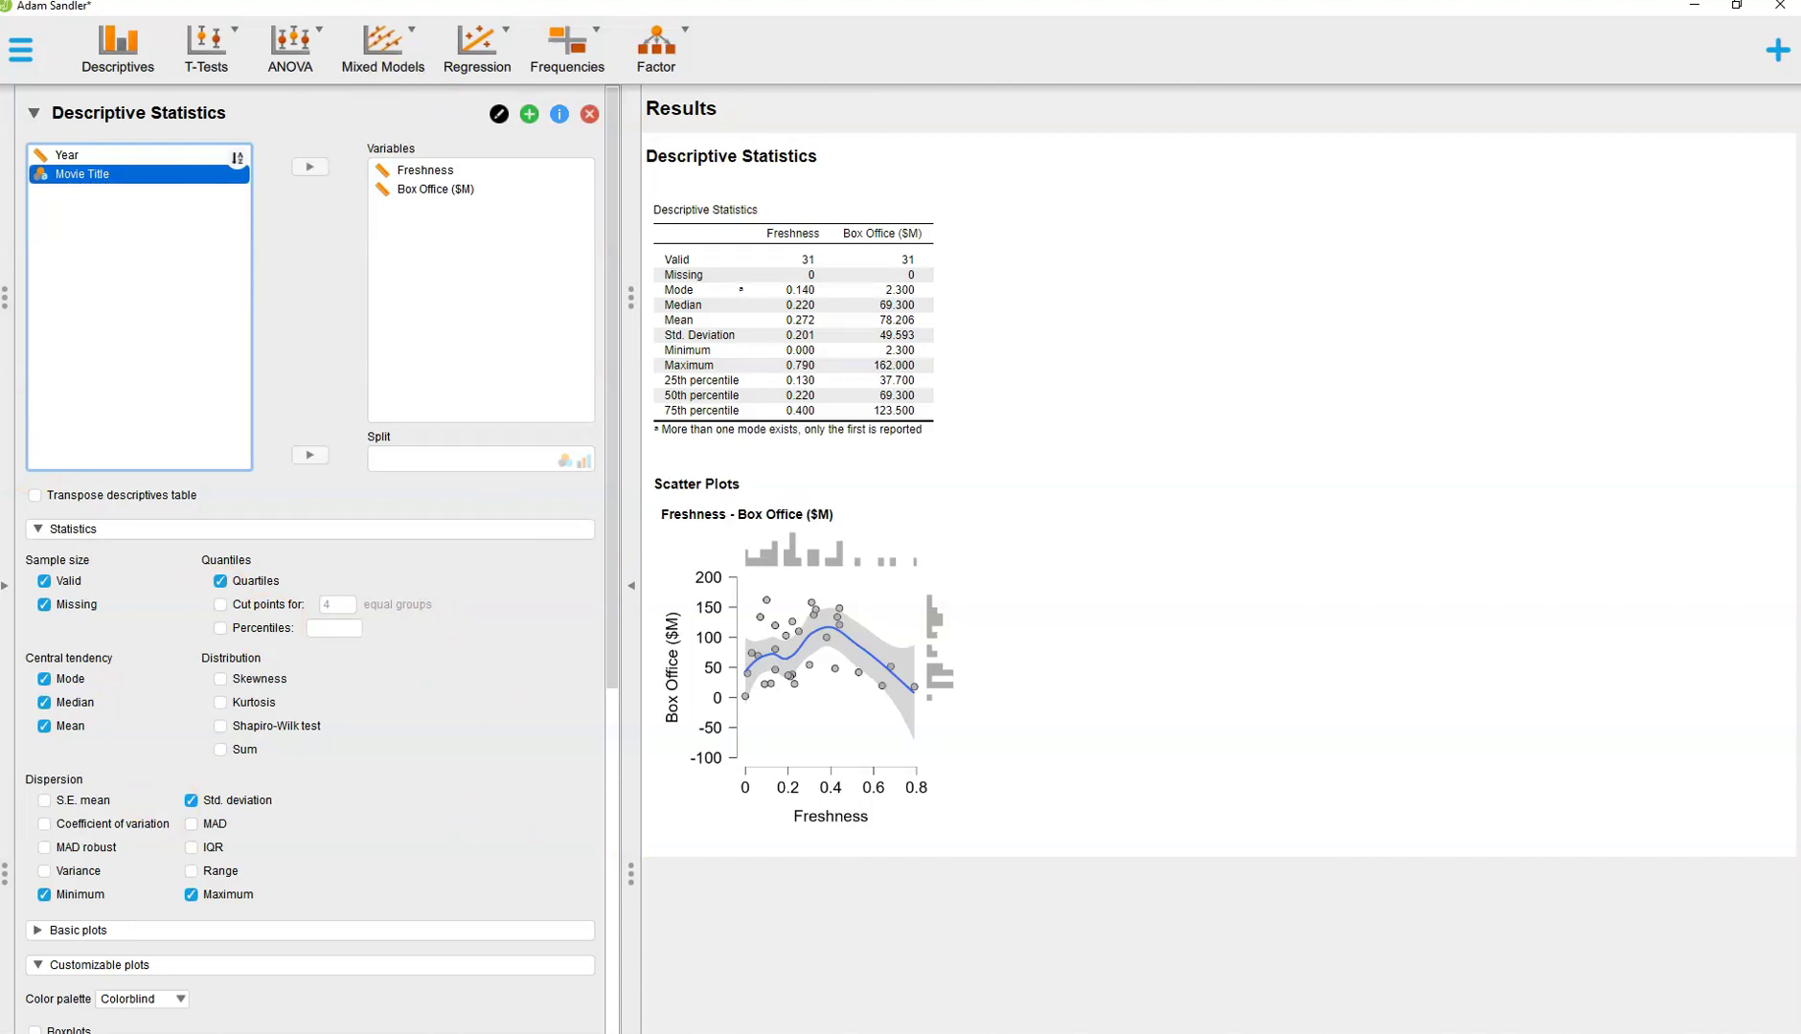
scroll(121, 869, "down", 7)
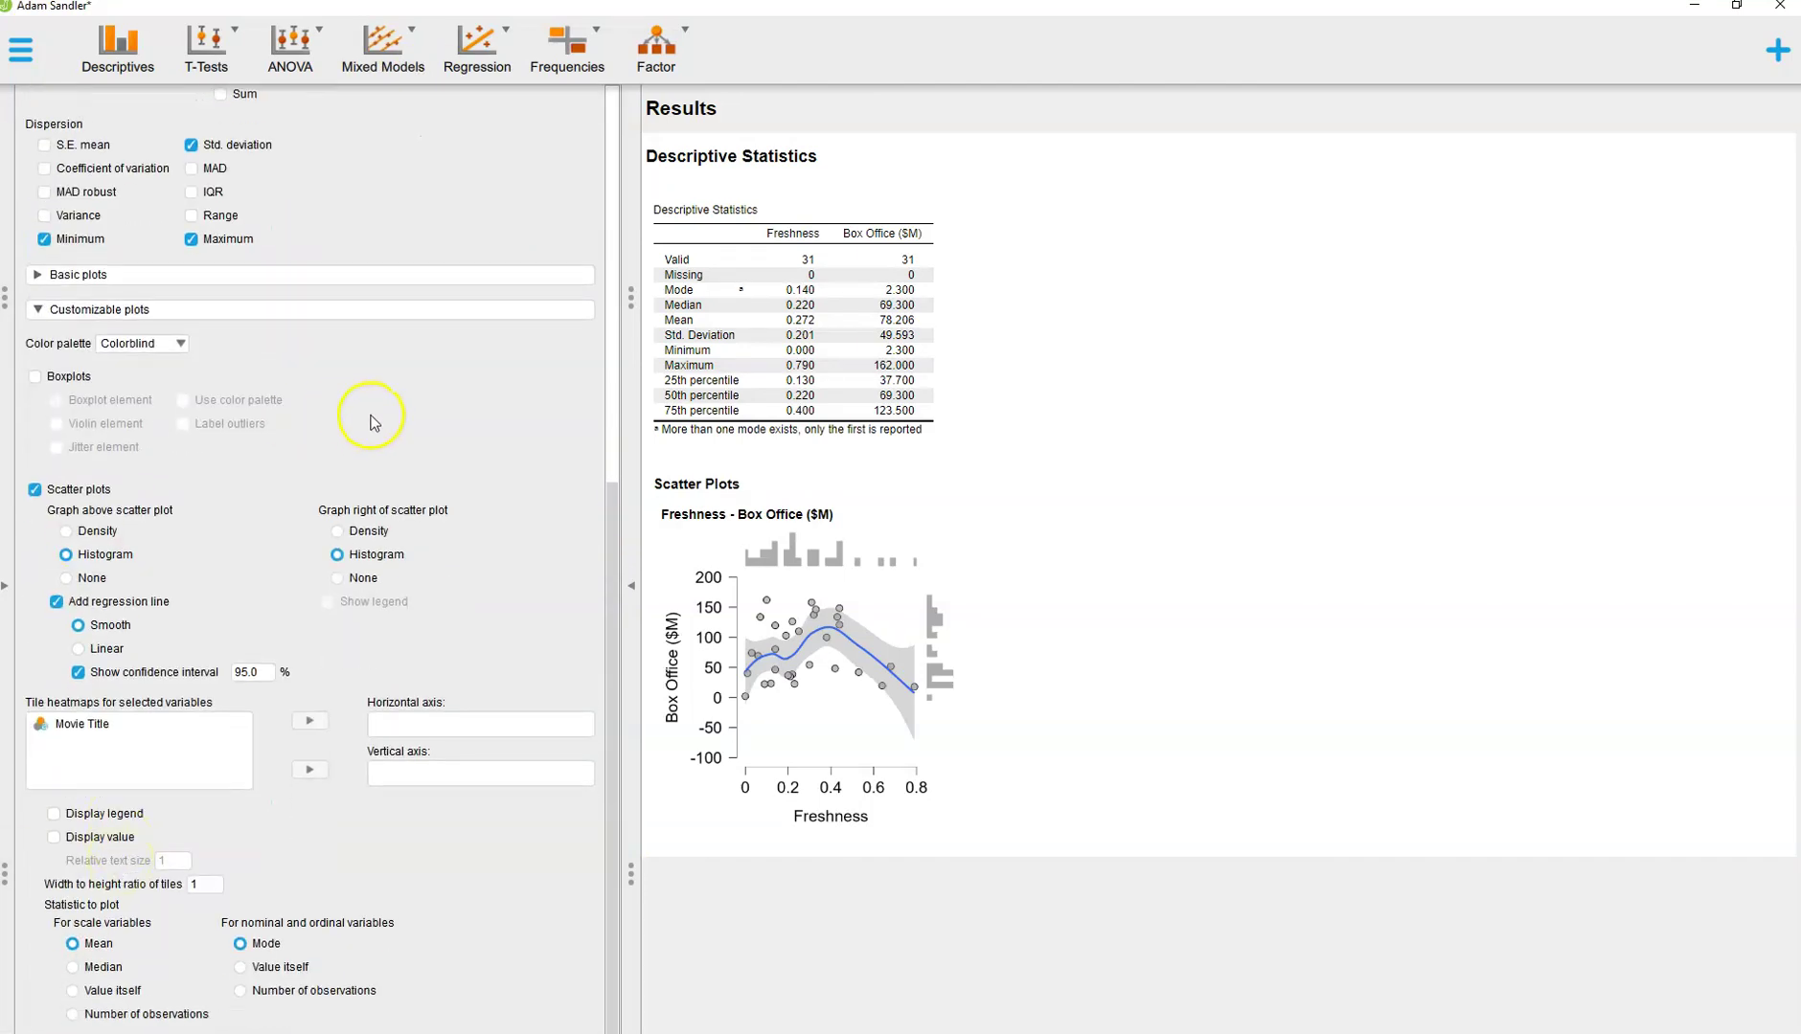
scroll(363, 420, "up", 7)
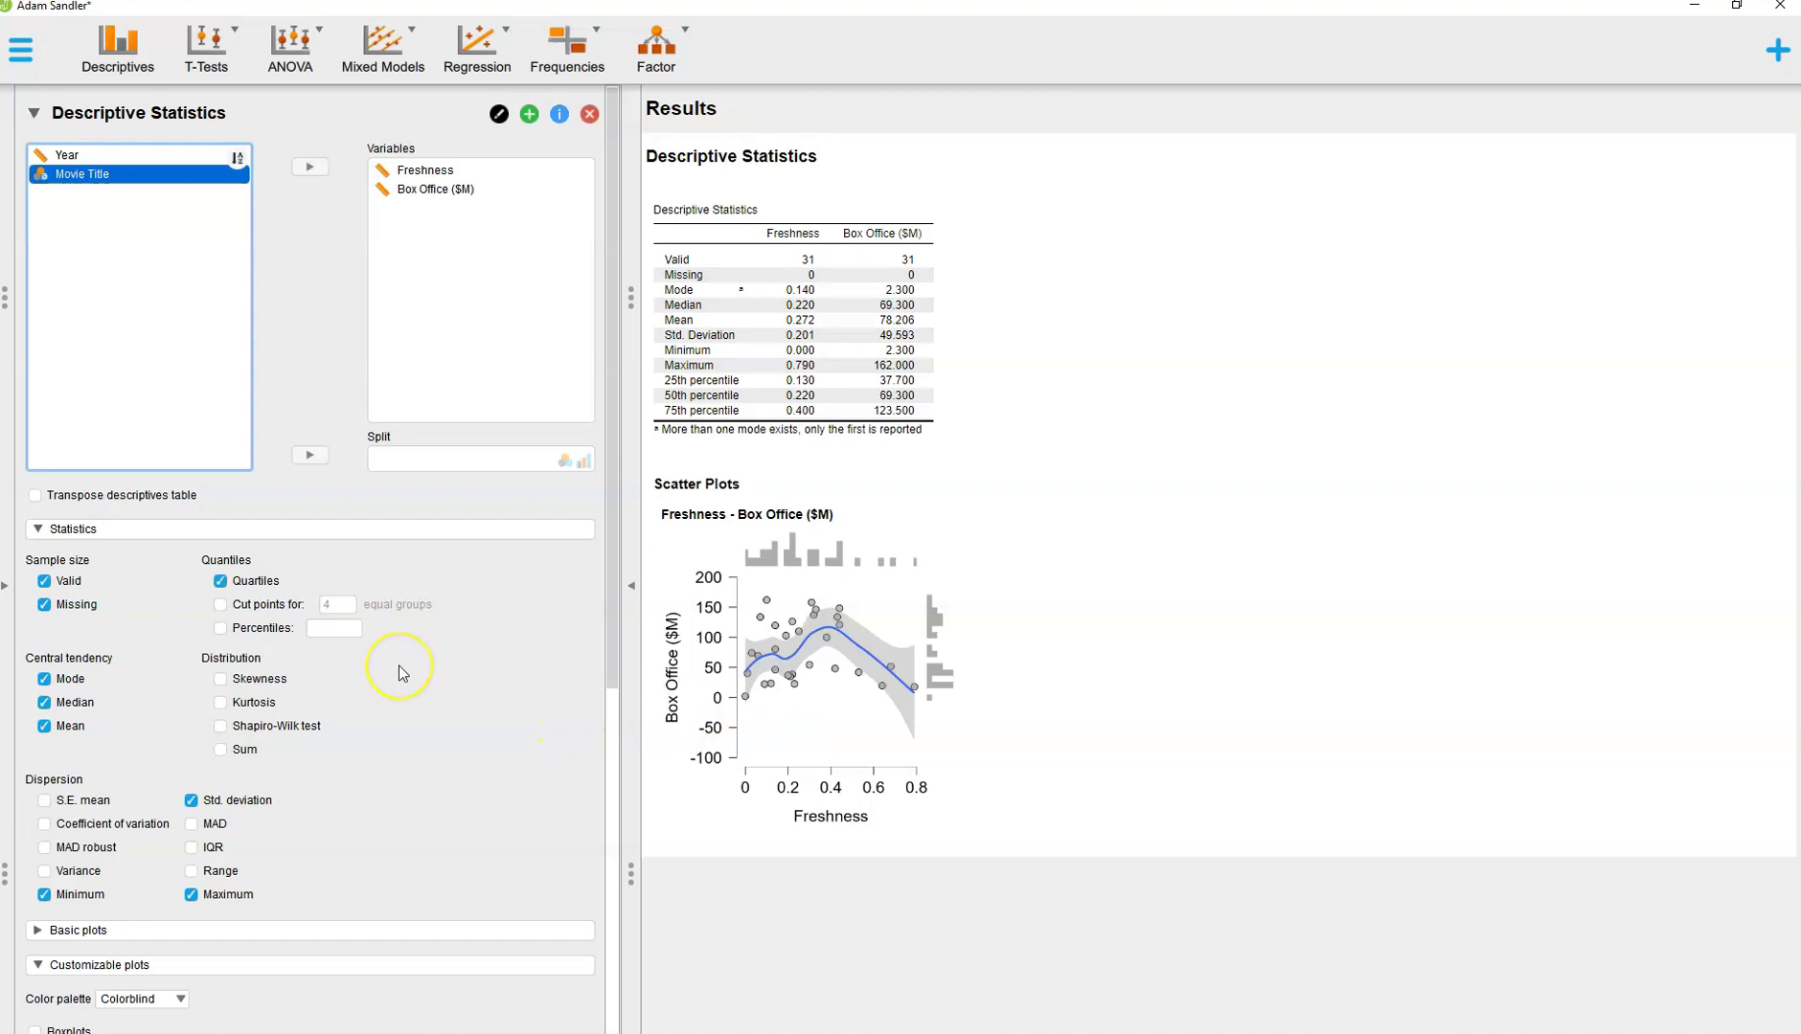
- Fold away the Customizable plots and Statistics option sections
scroll(401, 674, "down", 10)
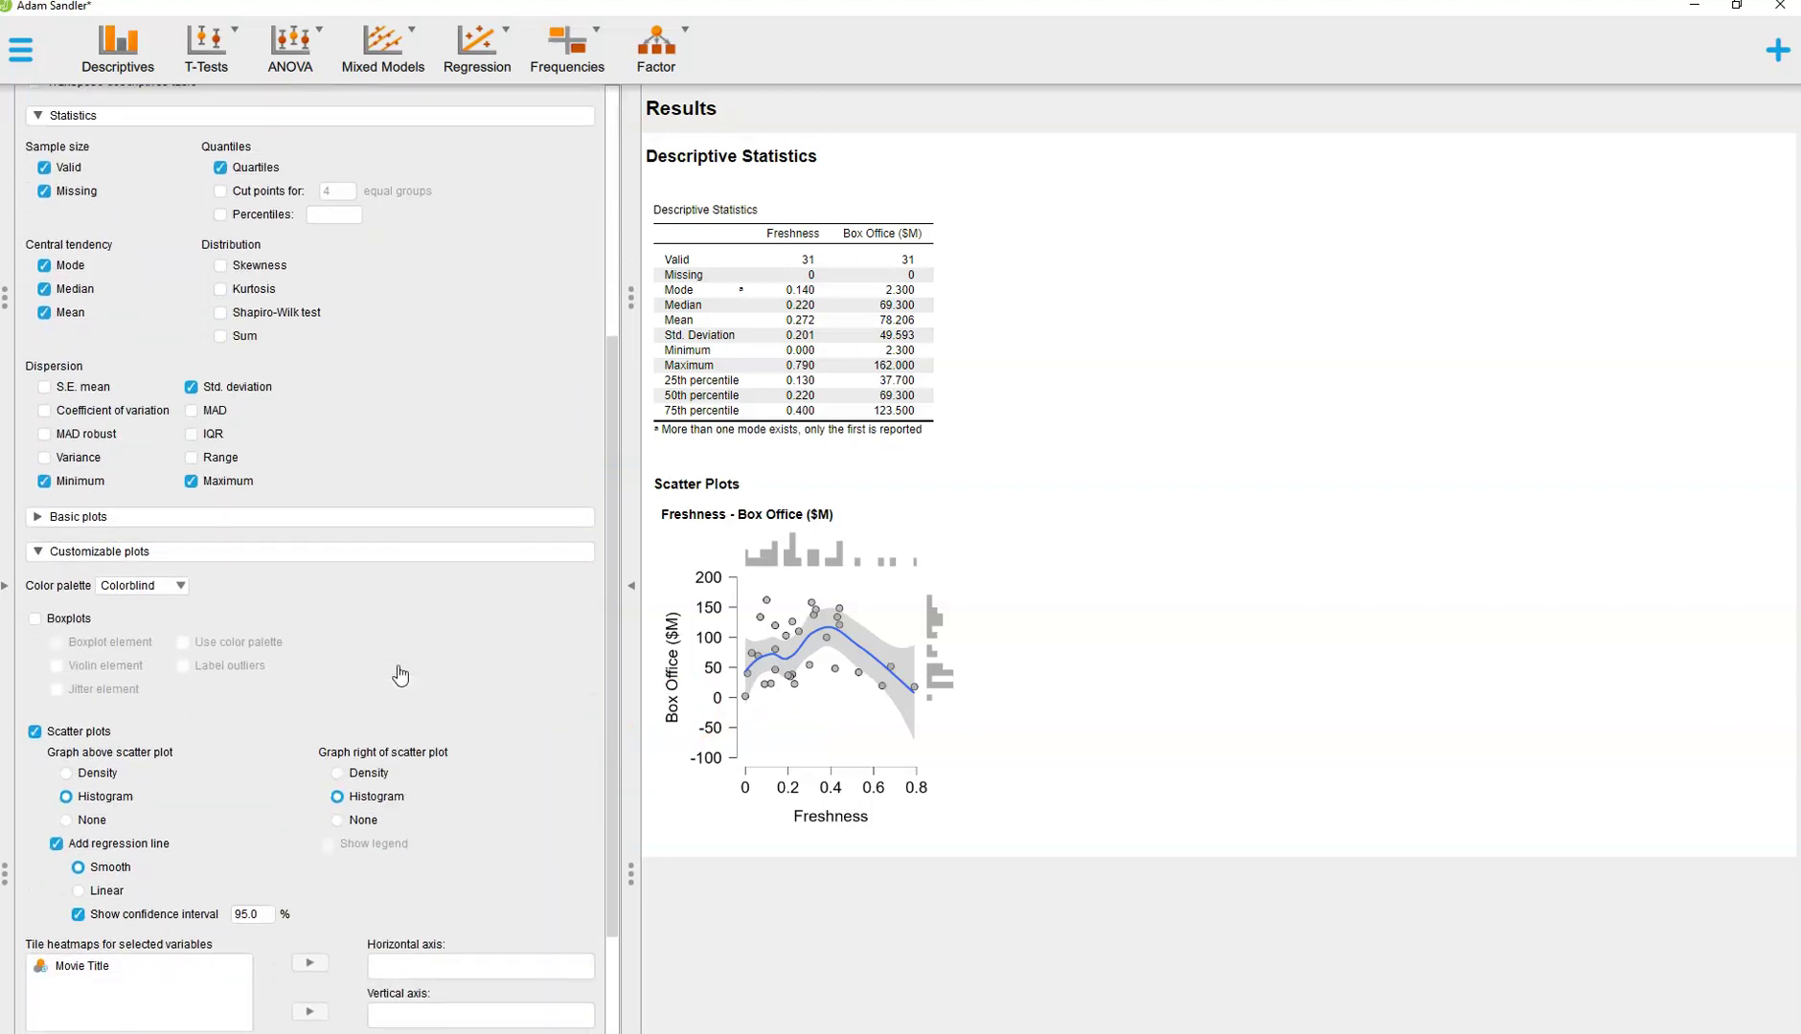
scroll(401, 675, "up", 10)
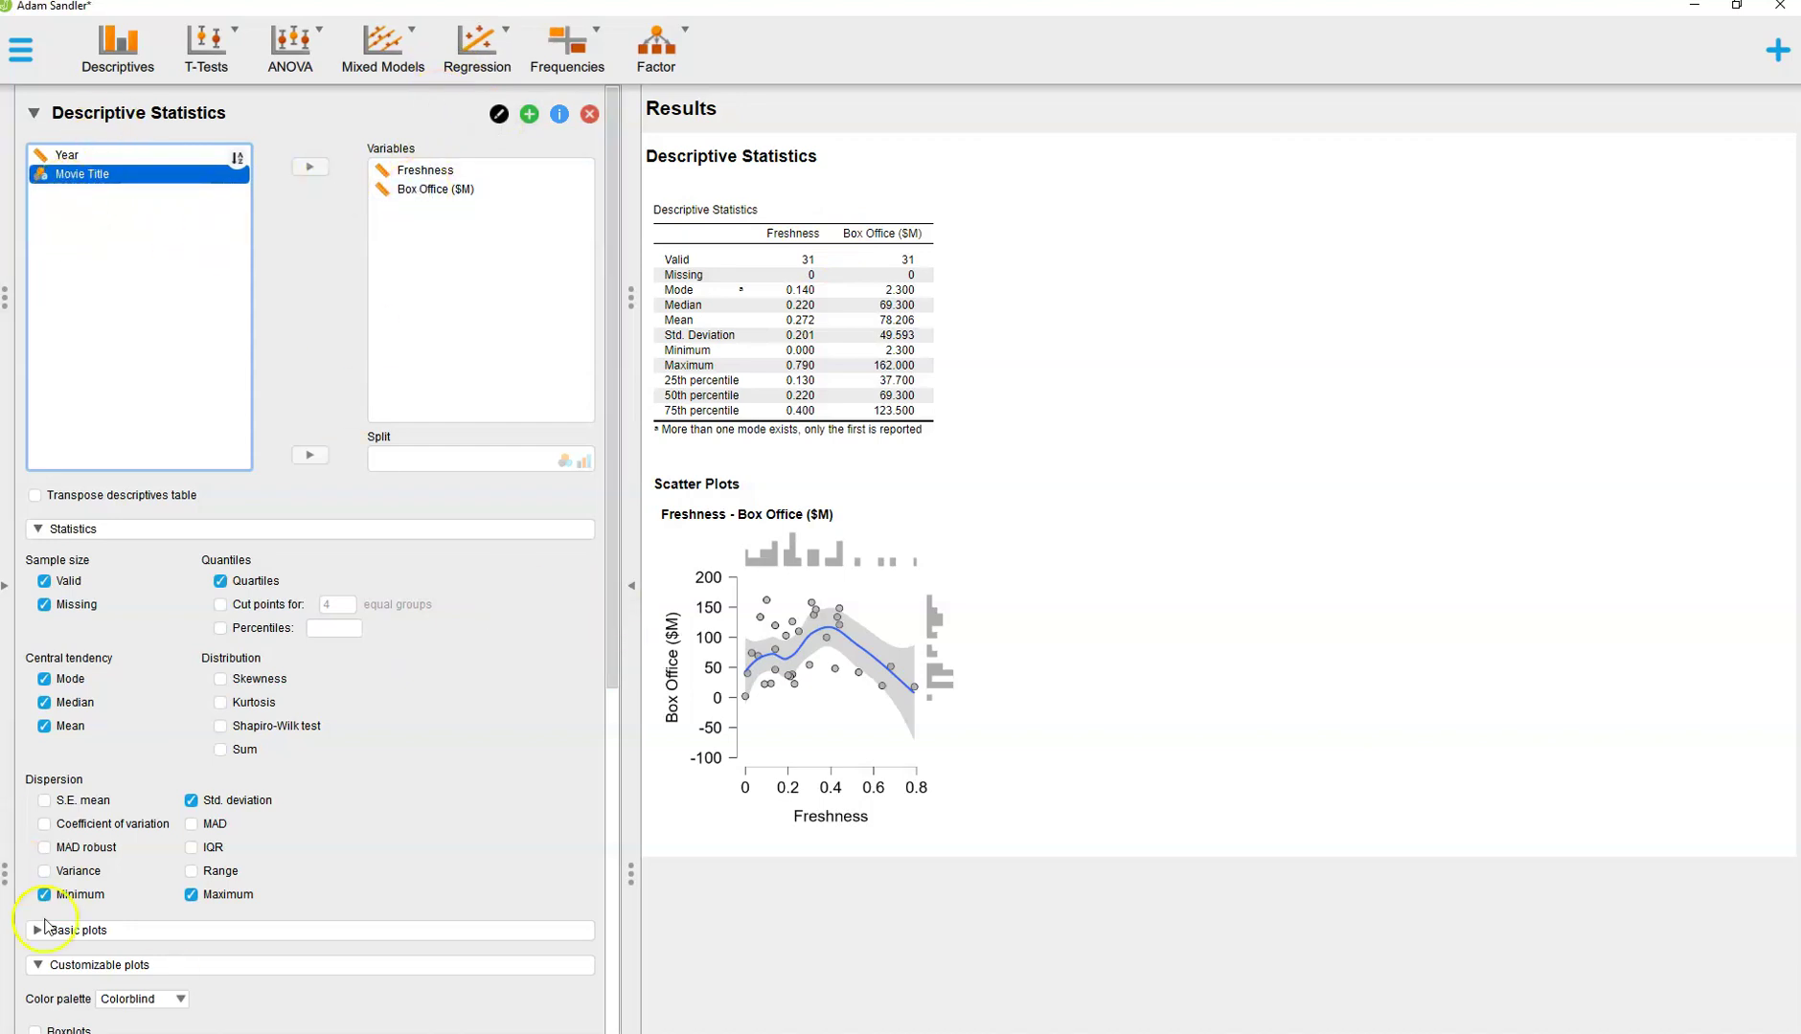
left_click(39, 966)
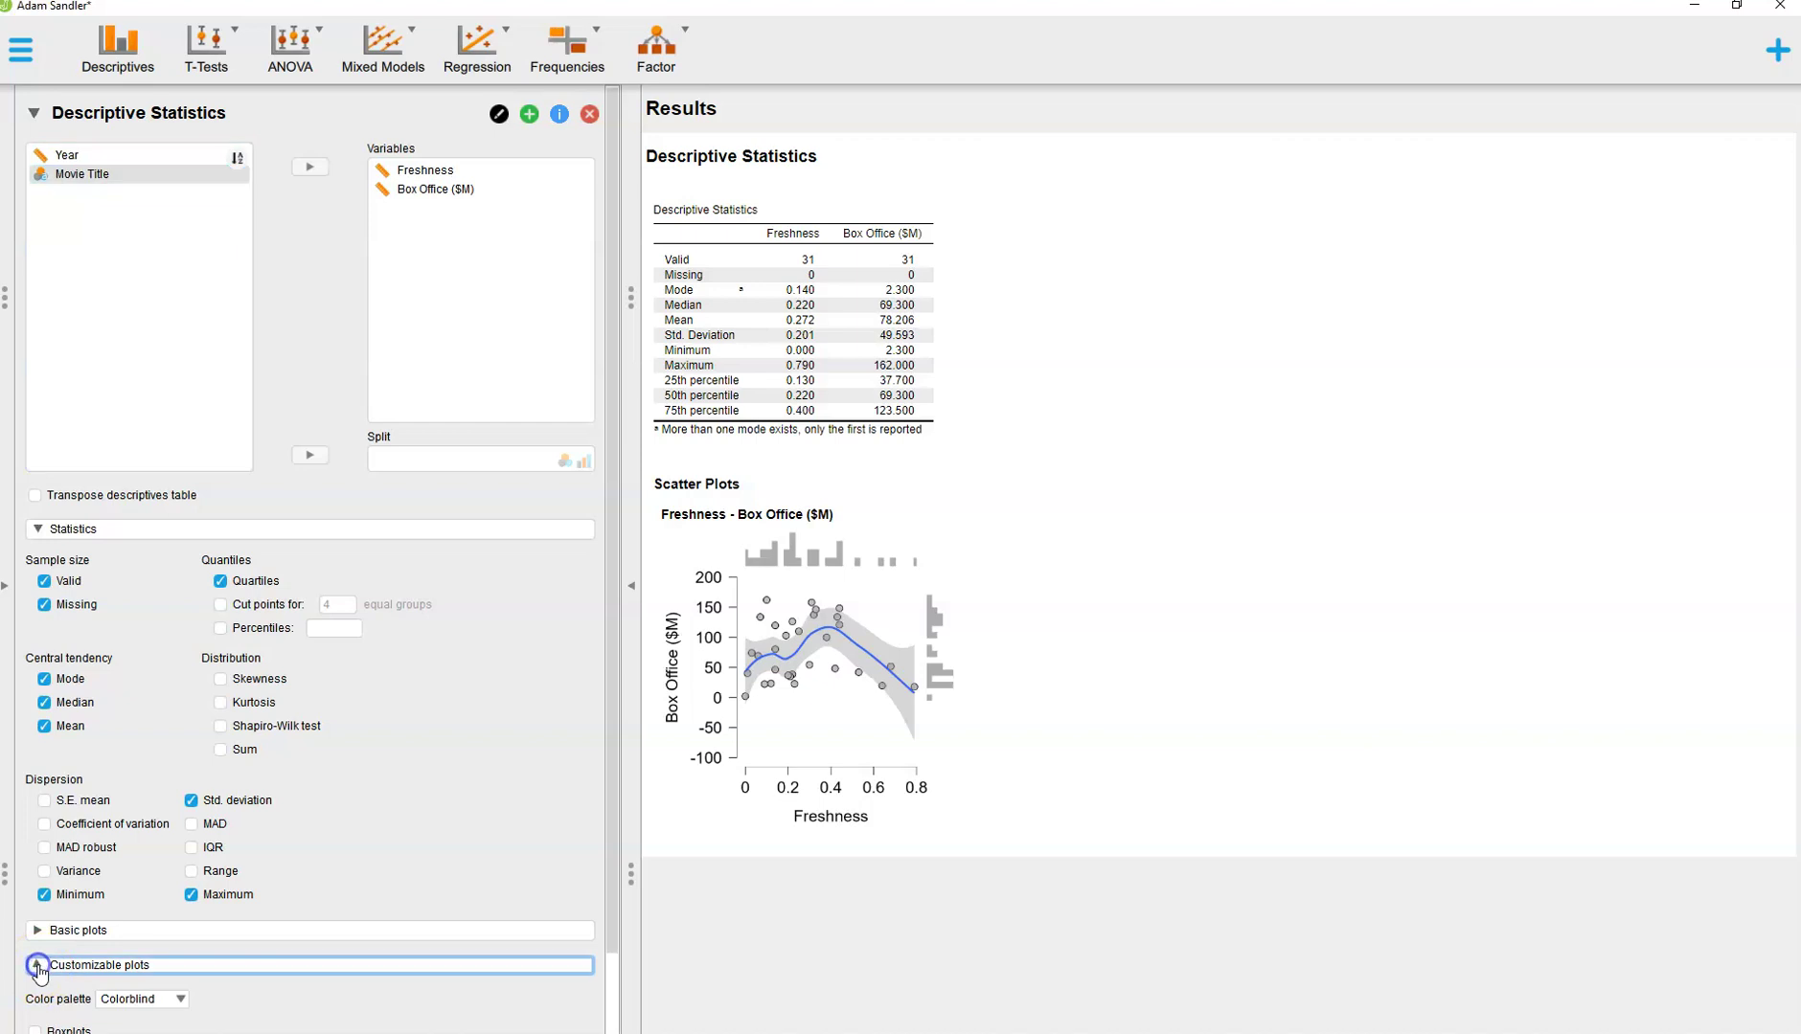
left_click(39, 529)
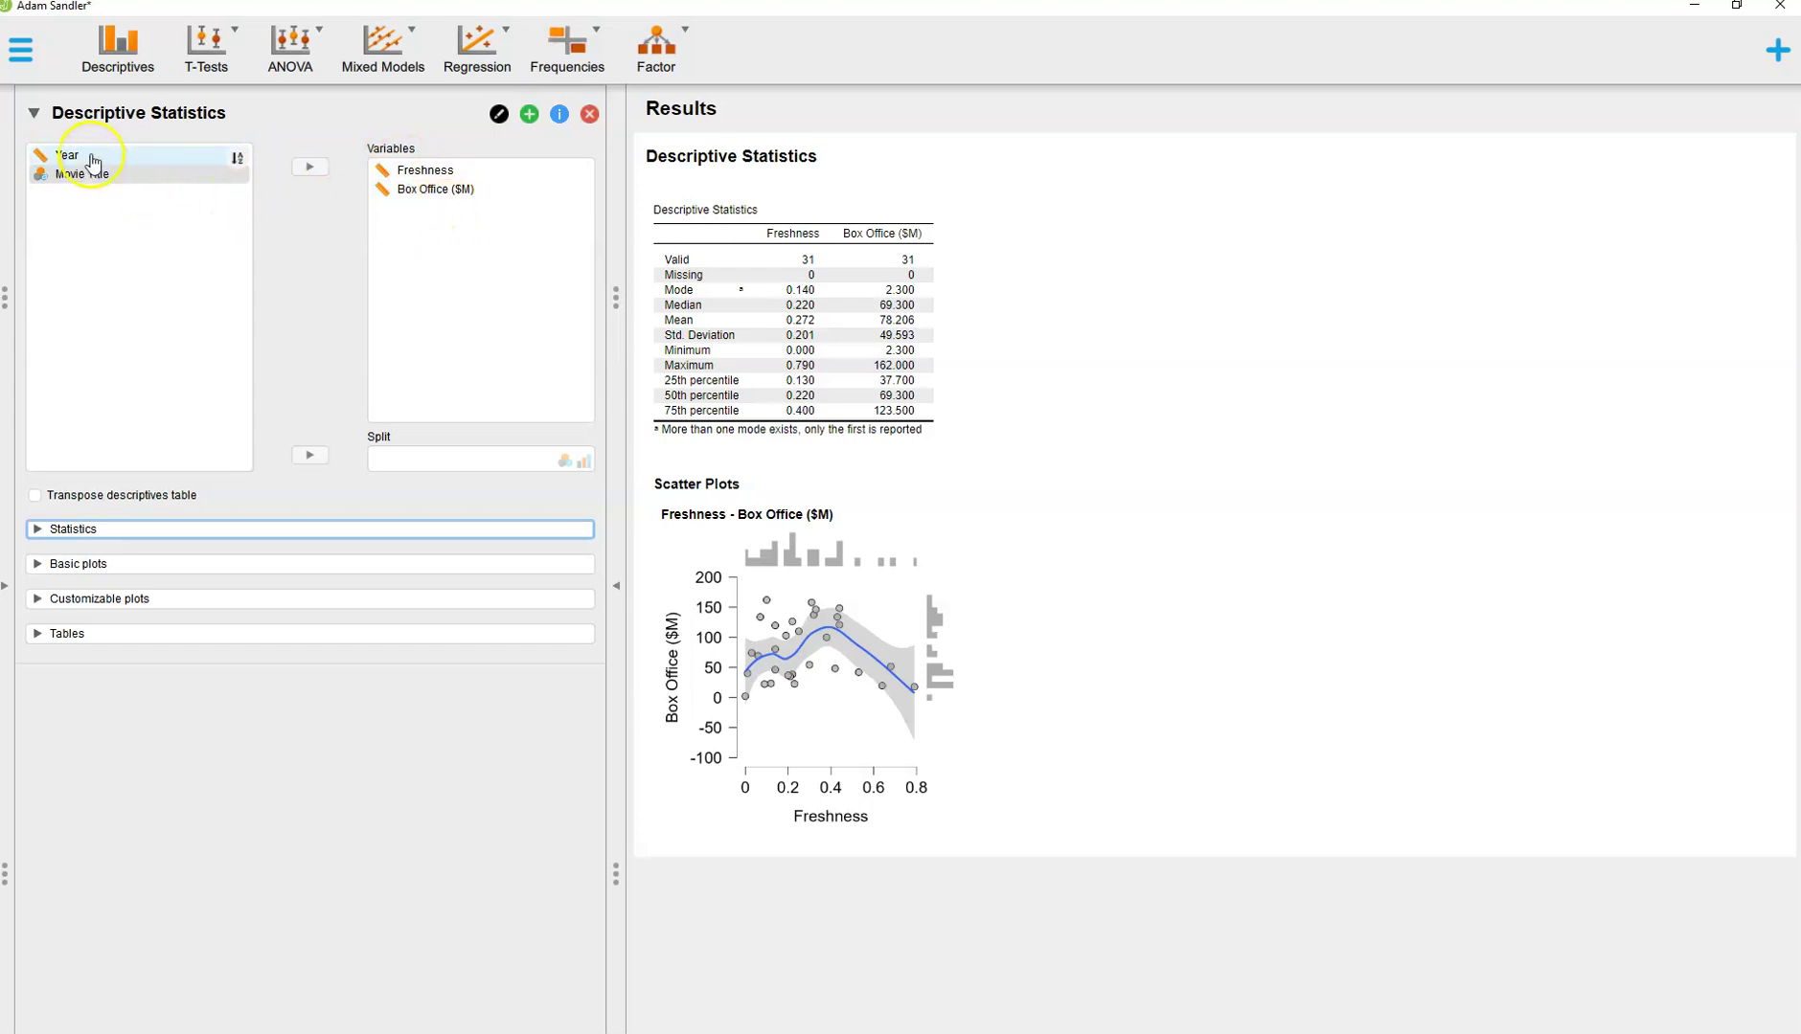
left_click_drag(92, 160, 448, 474)
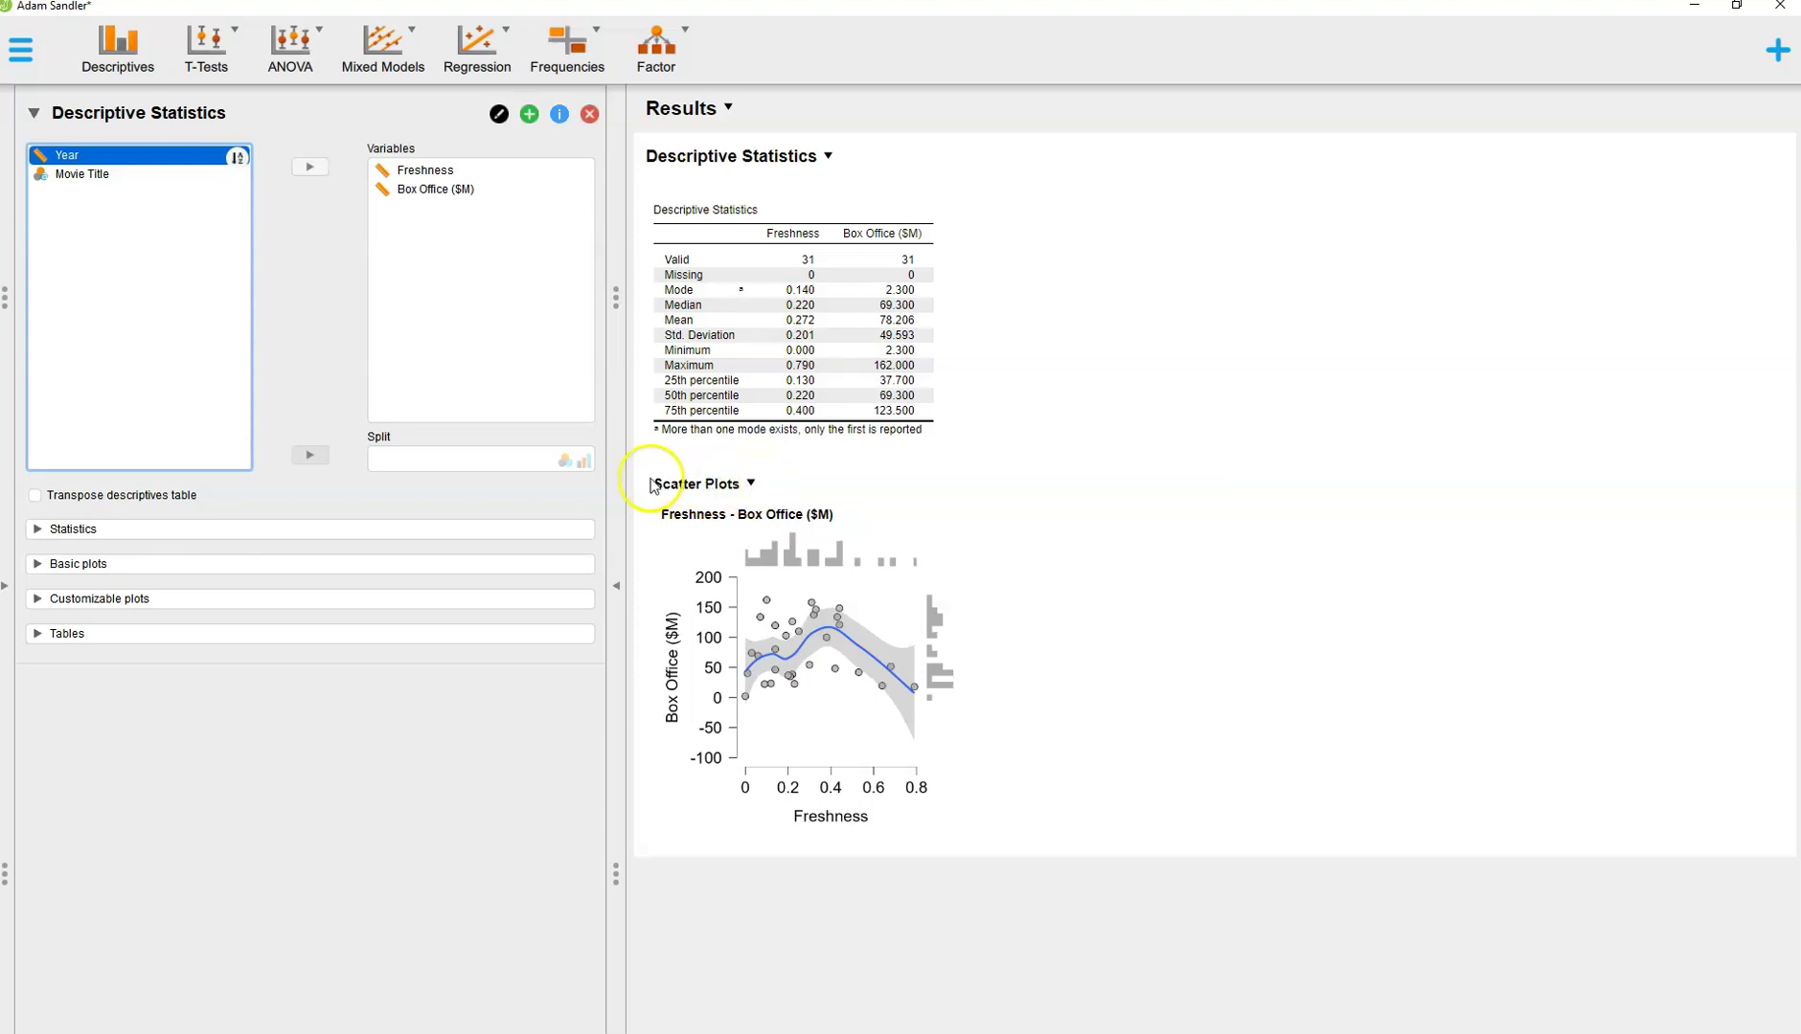
- Copy the Freshness - Box Office ($M) plot from its title-arrow menu, repeating the Copy once
left_click(752, 486)
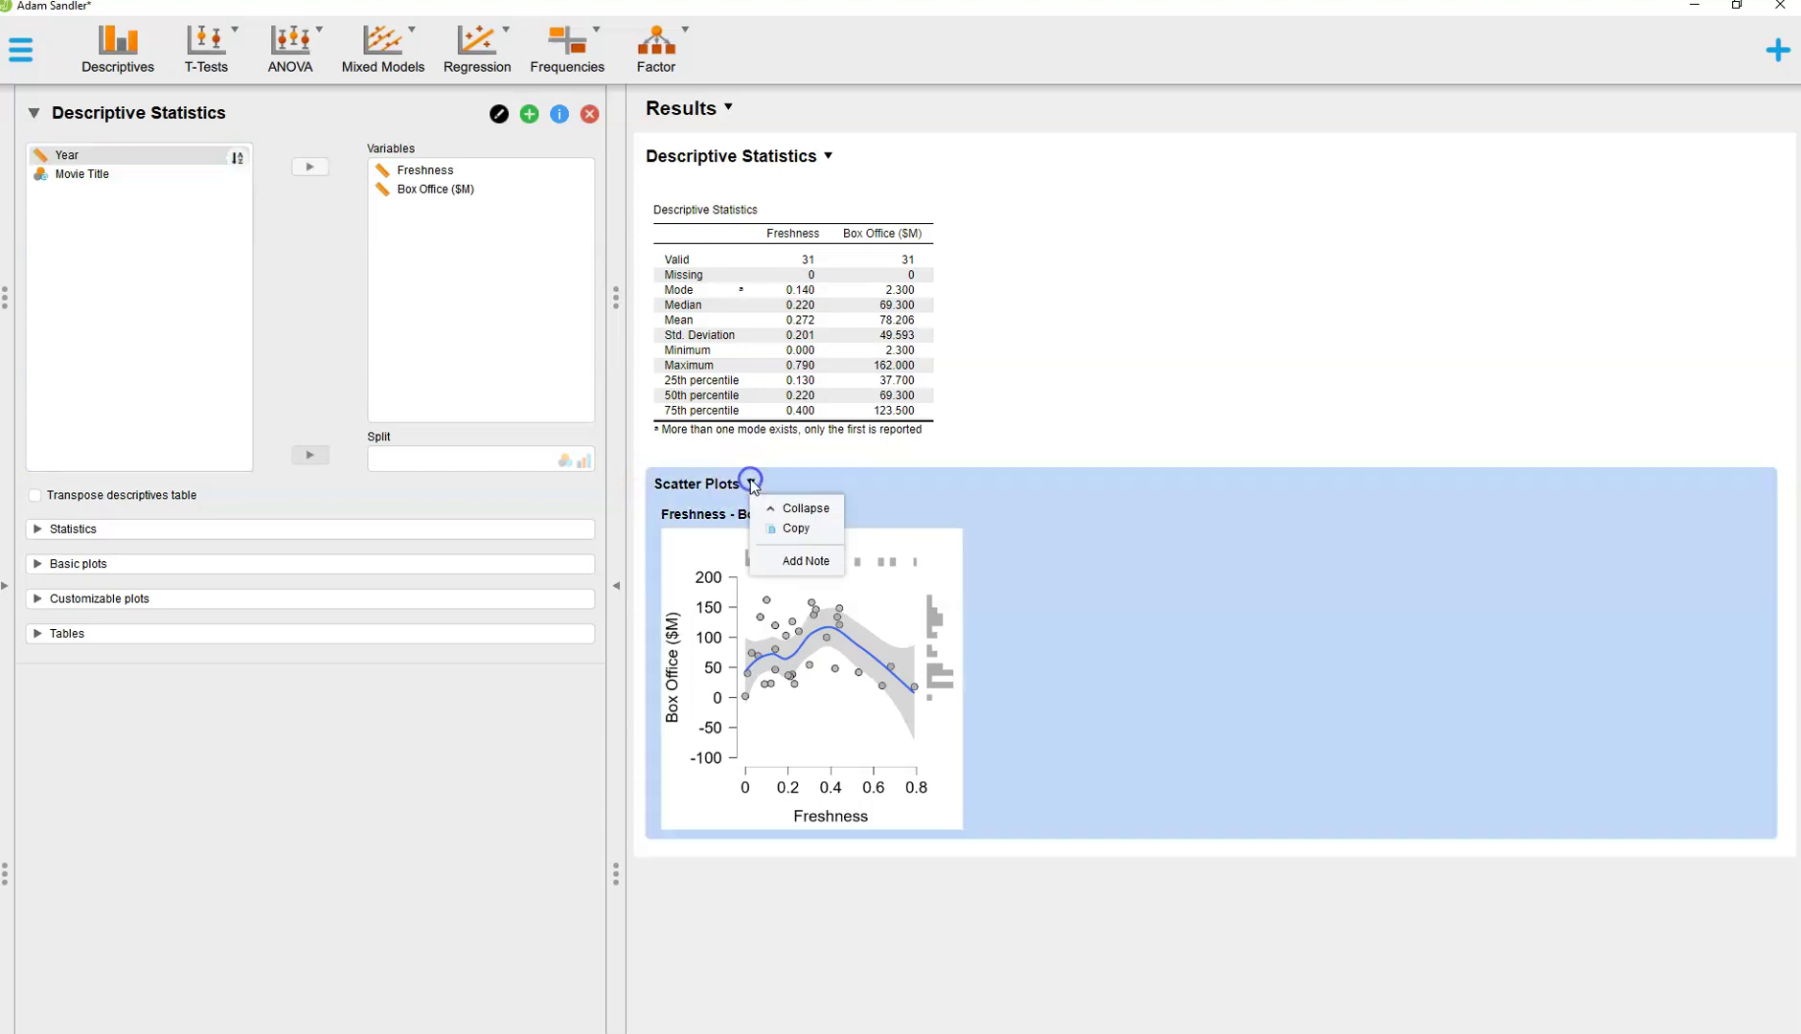
left_click(1092, 595)
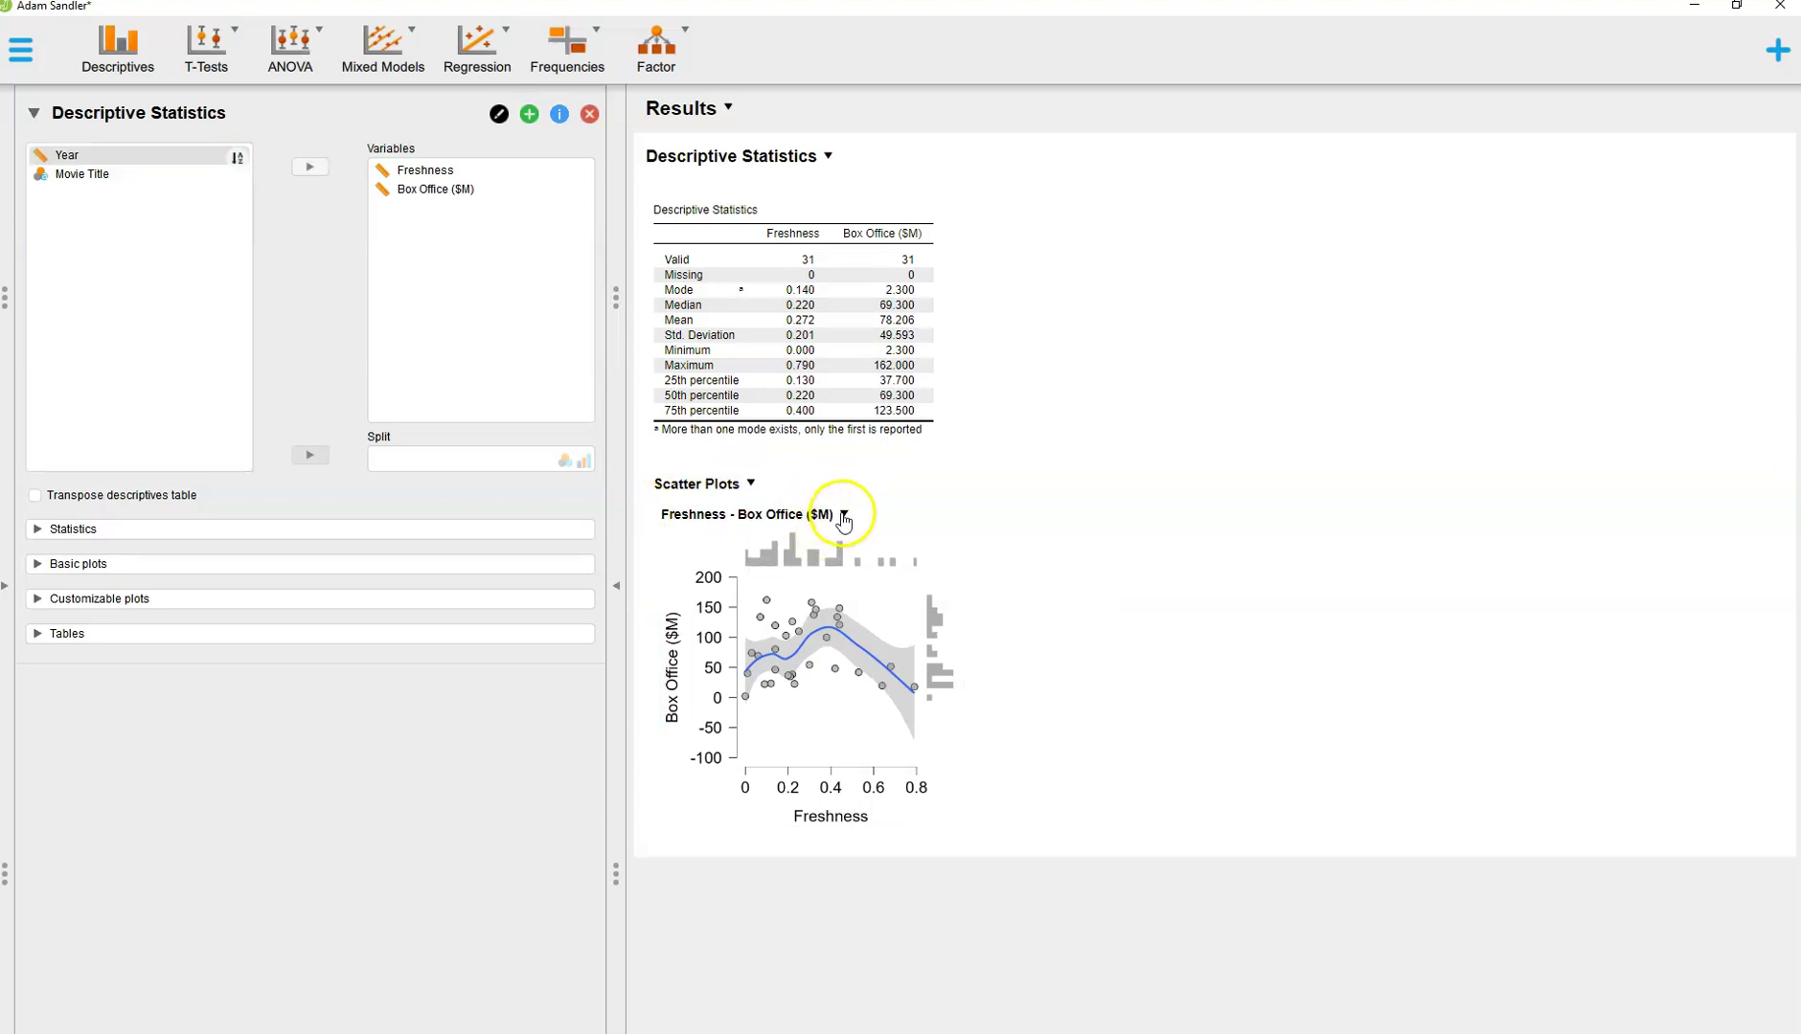
left_click(846, 517)
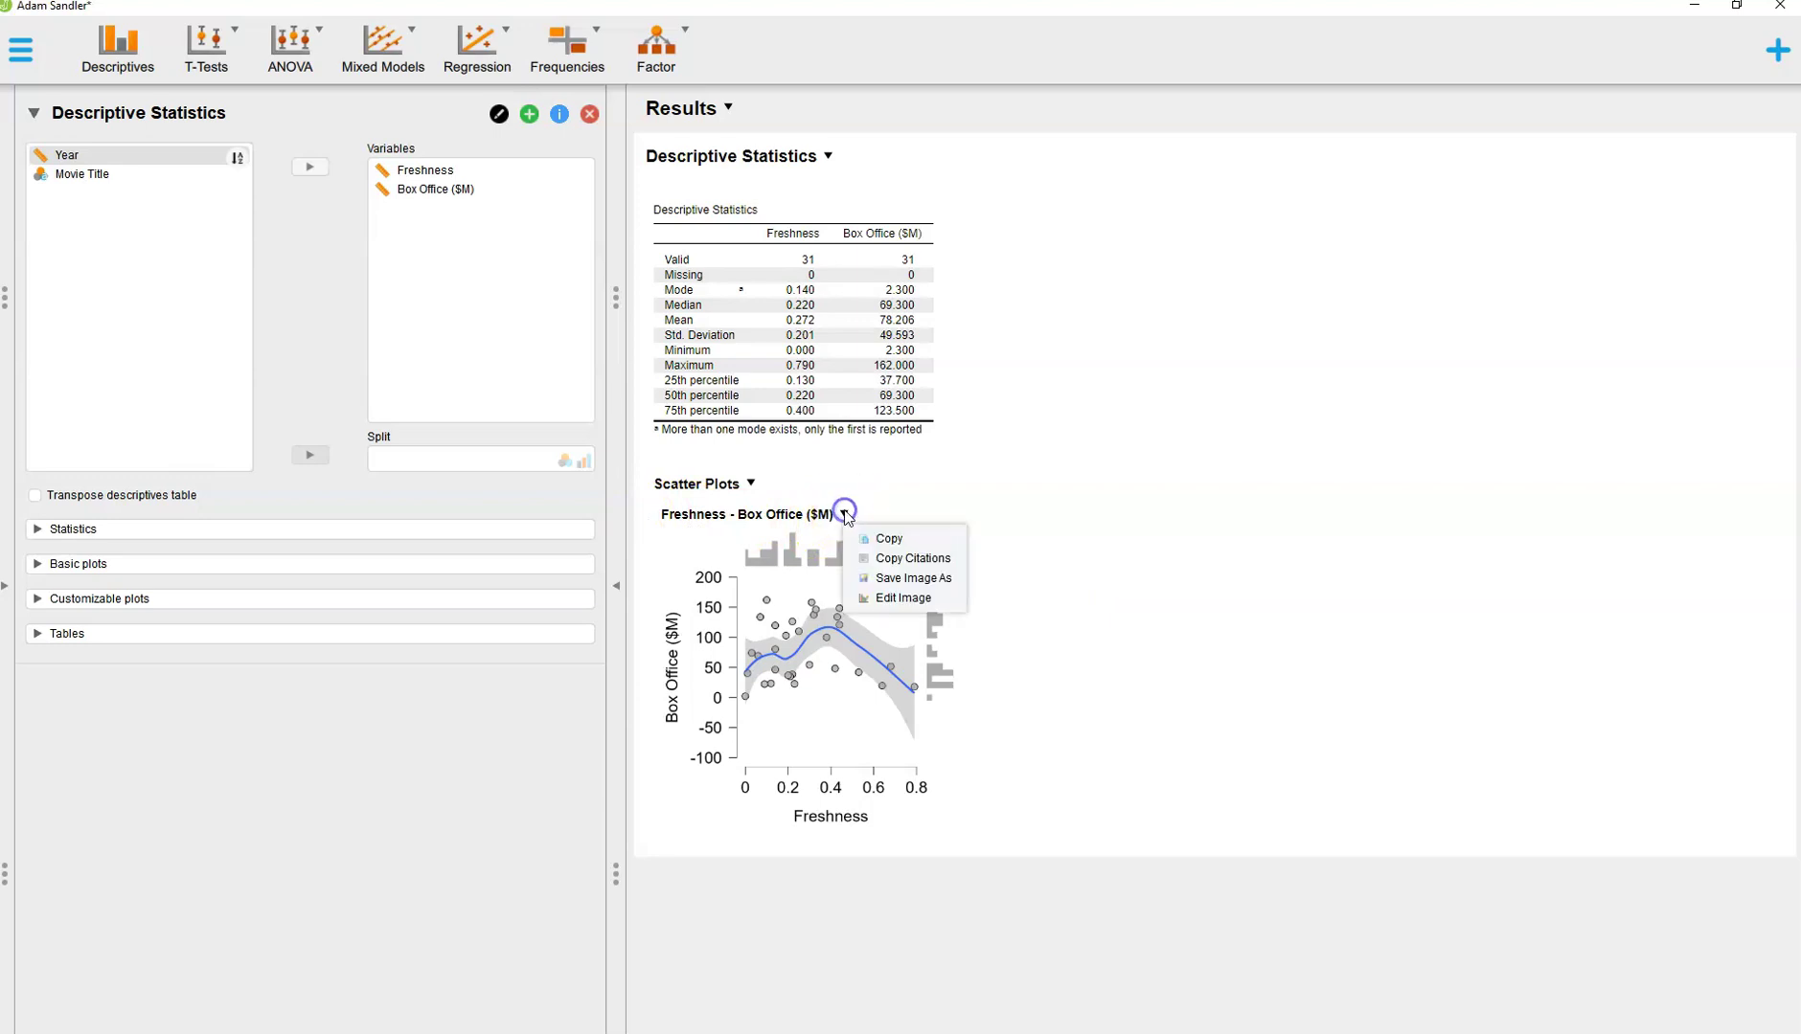
left_click(891, 542)
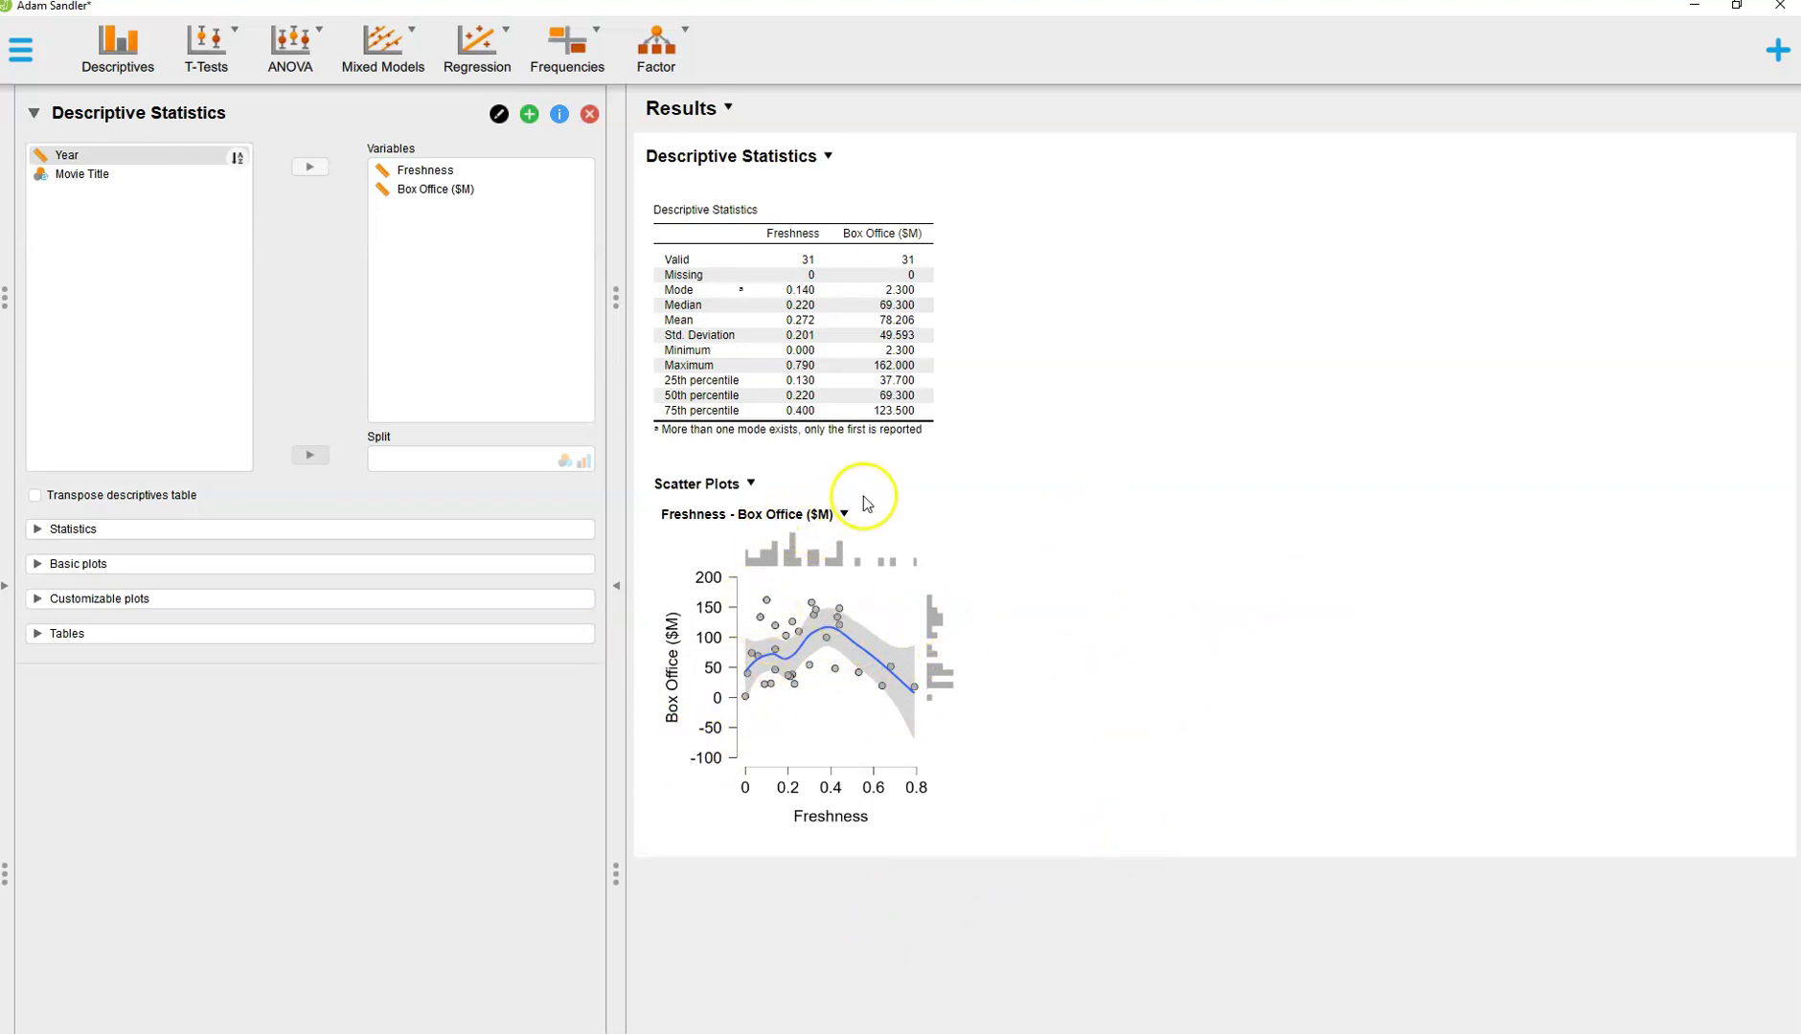
left_click(844, 514)
left_click(886, 542)
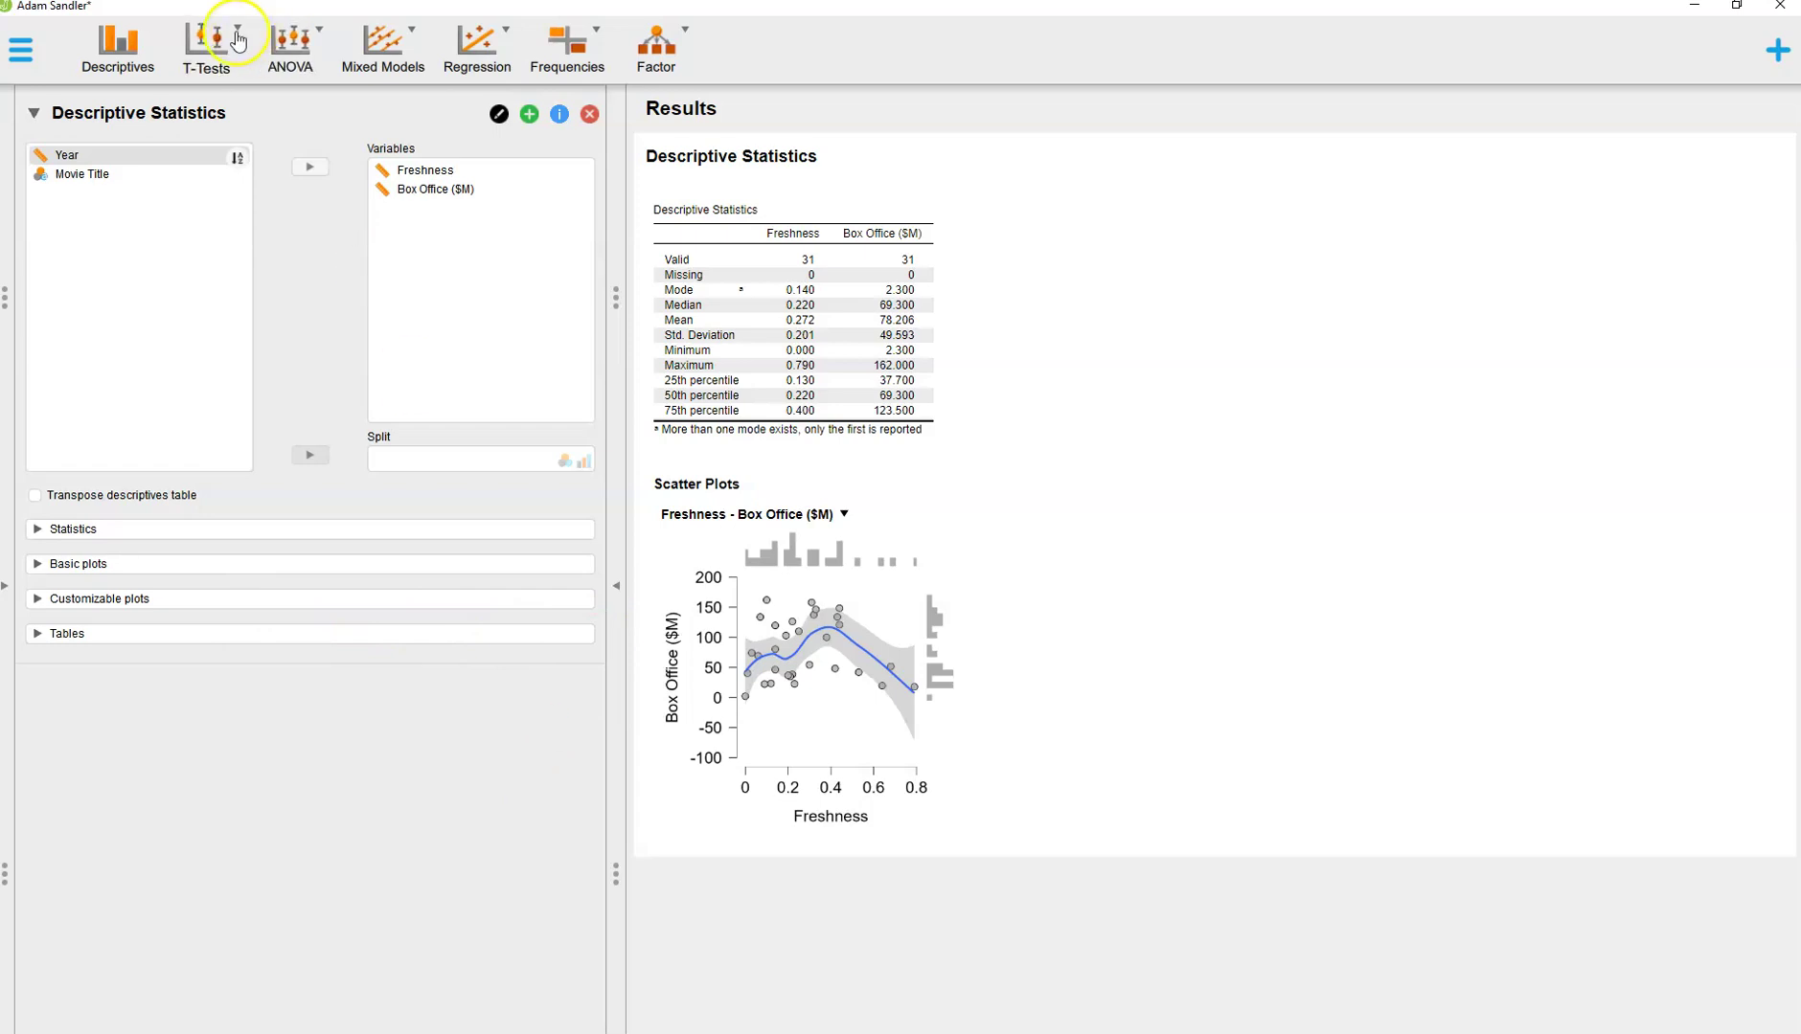
- Load Superstore.csv from the Open > Recent Files list
left_click(21, 52)
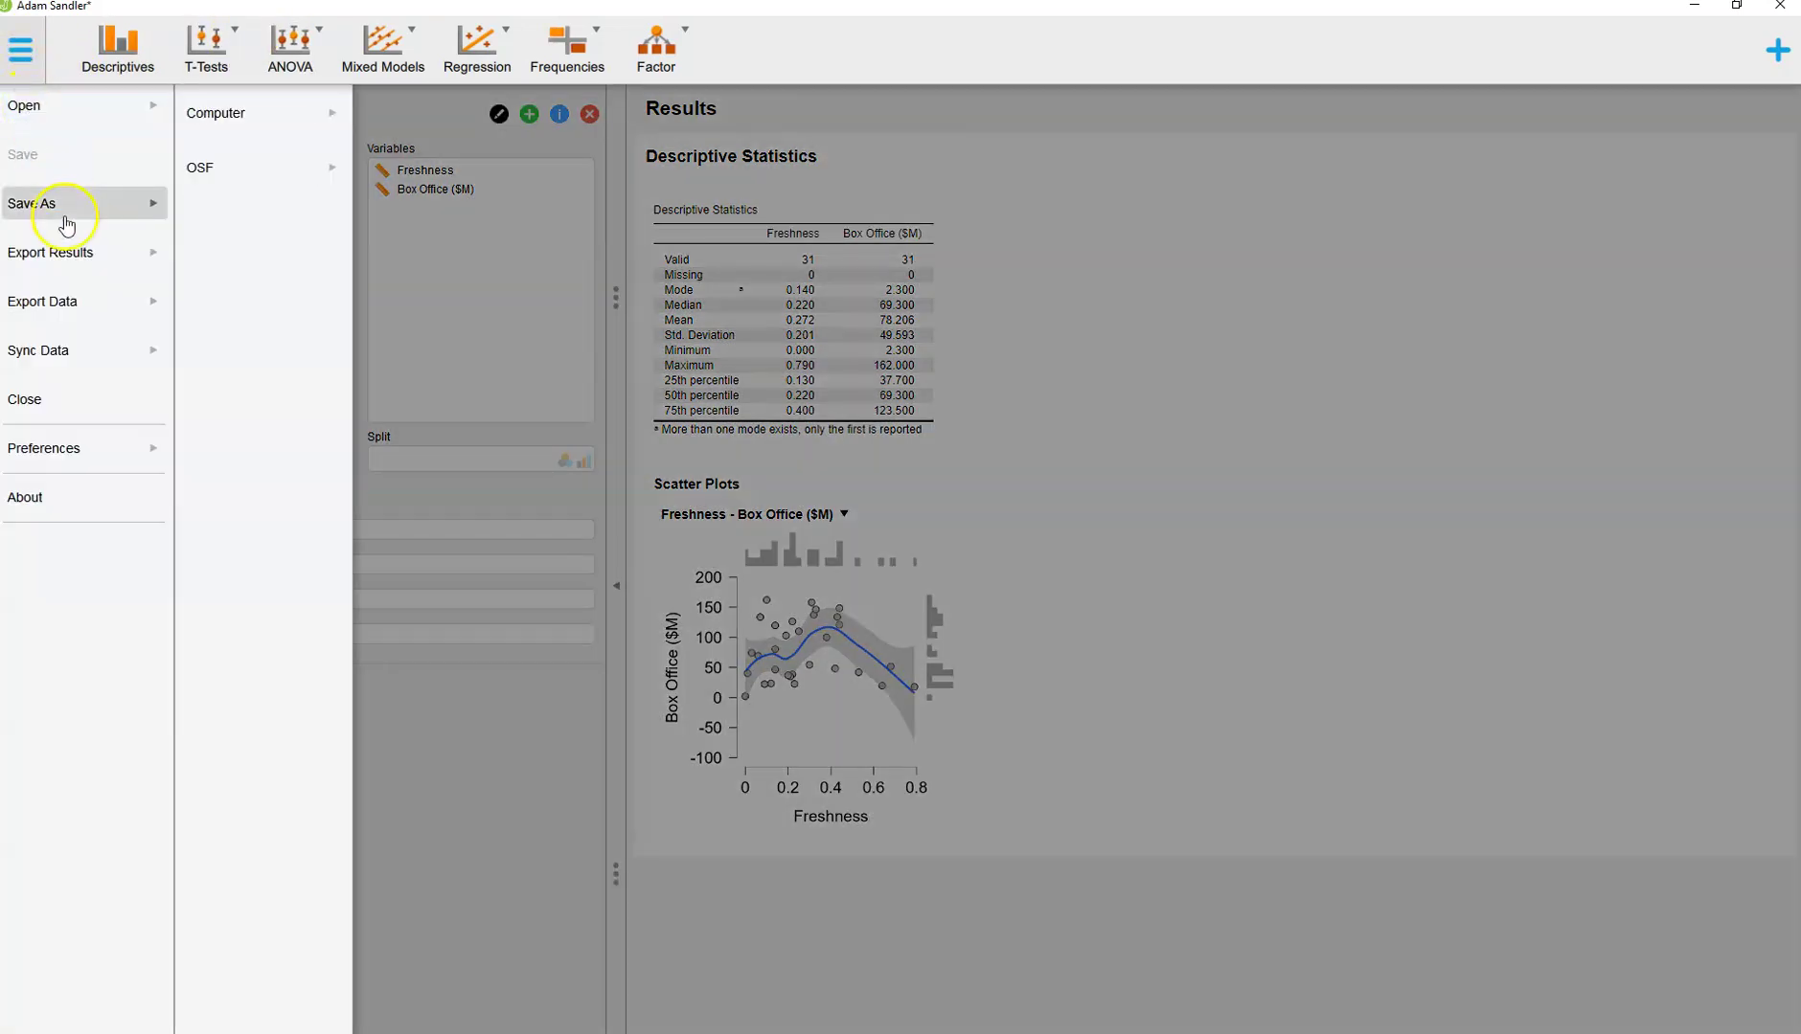
left_click(67, 103)
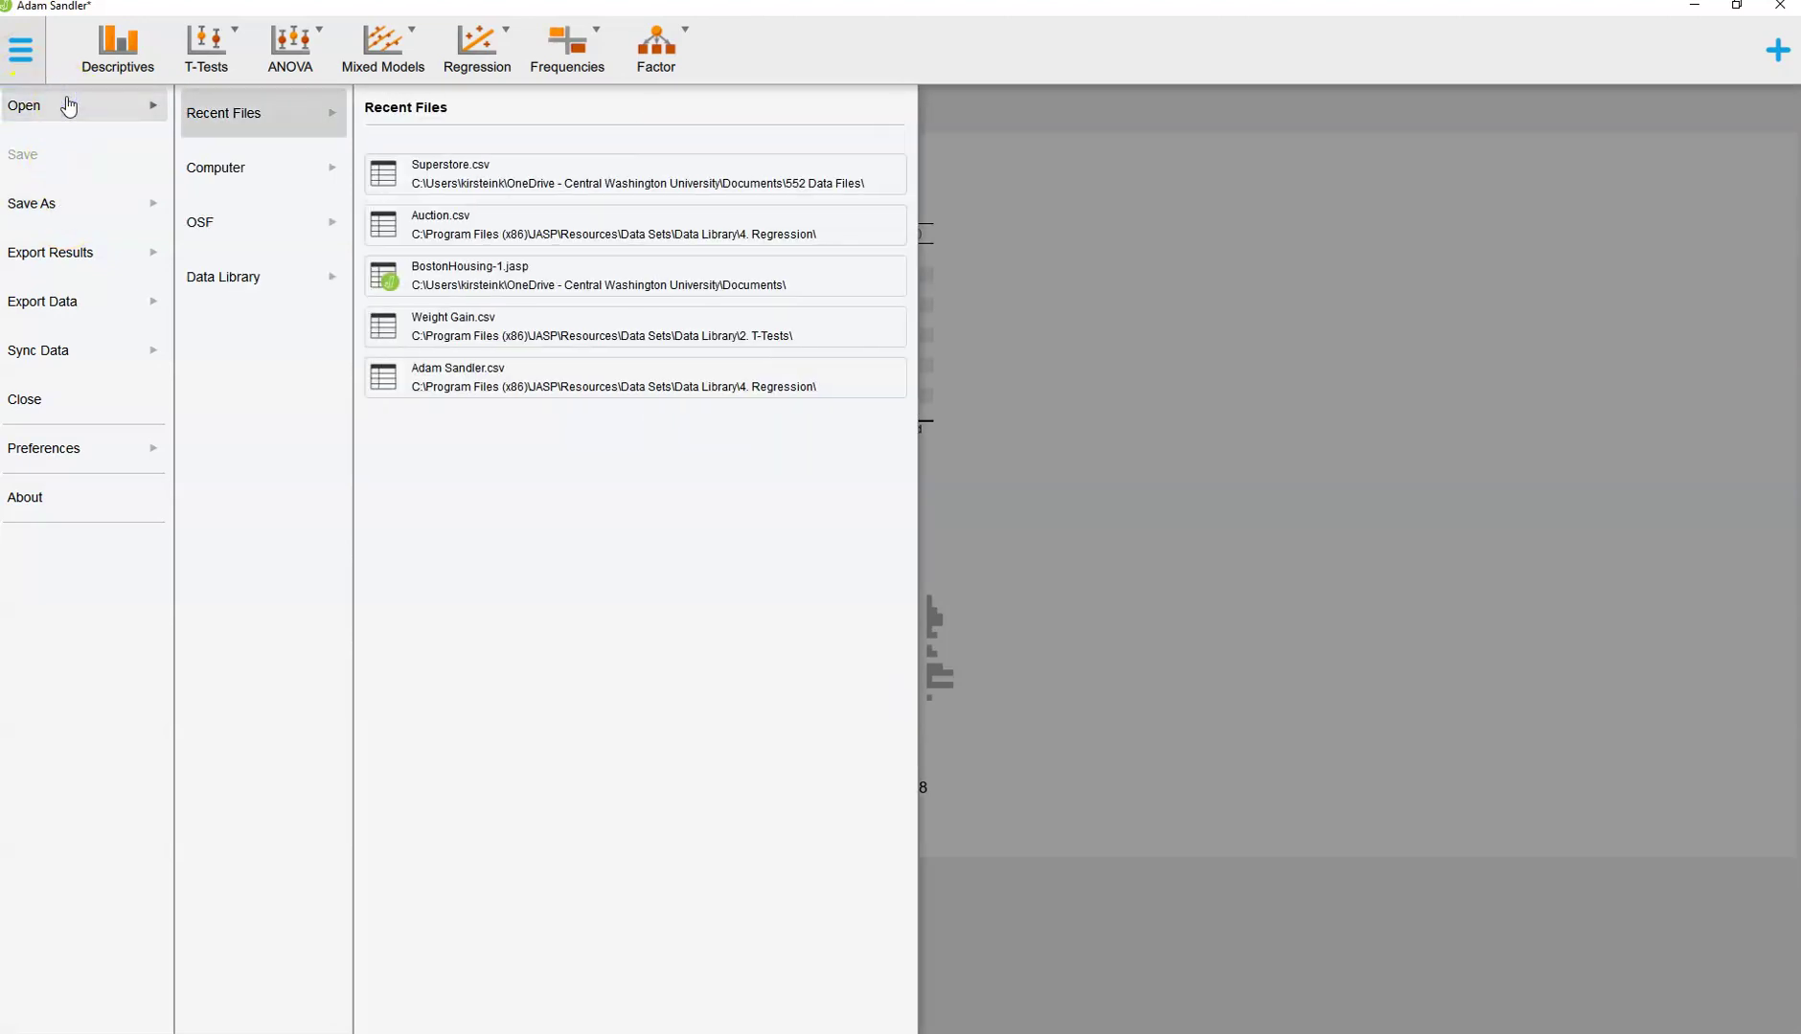
left_click(491, 182)
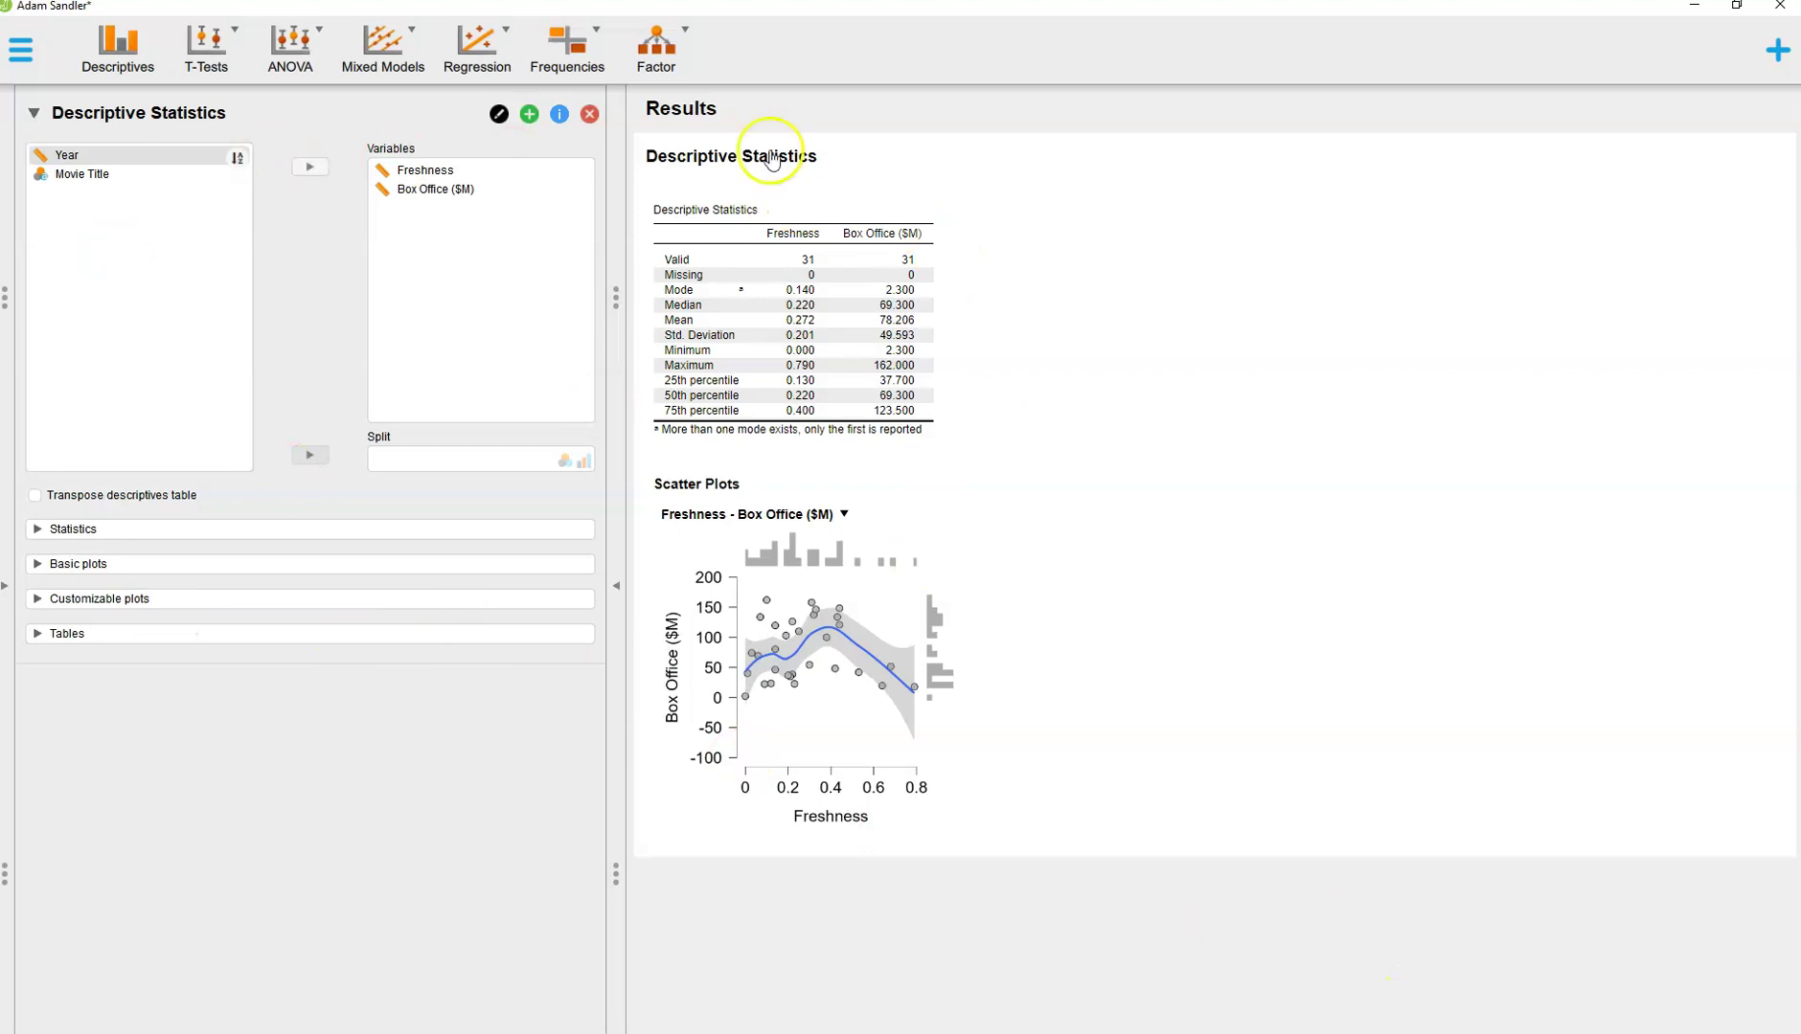
left_click(1695, 8)
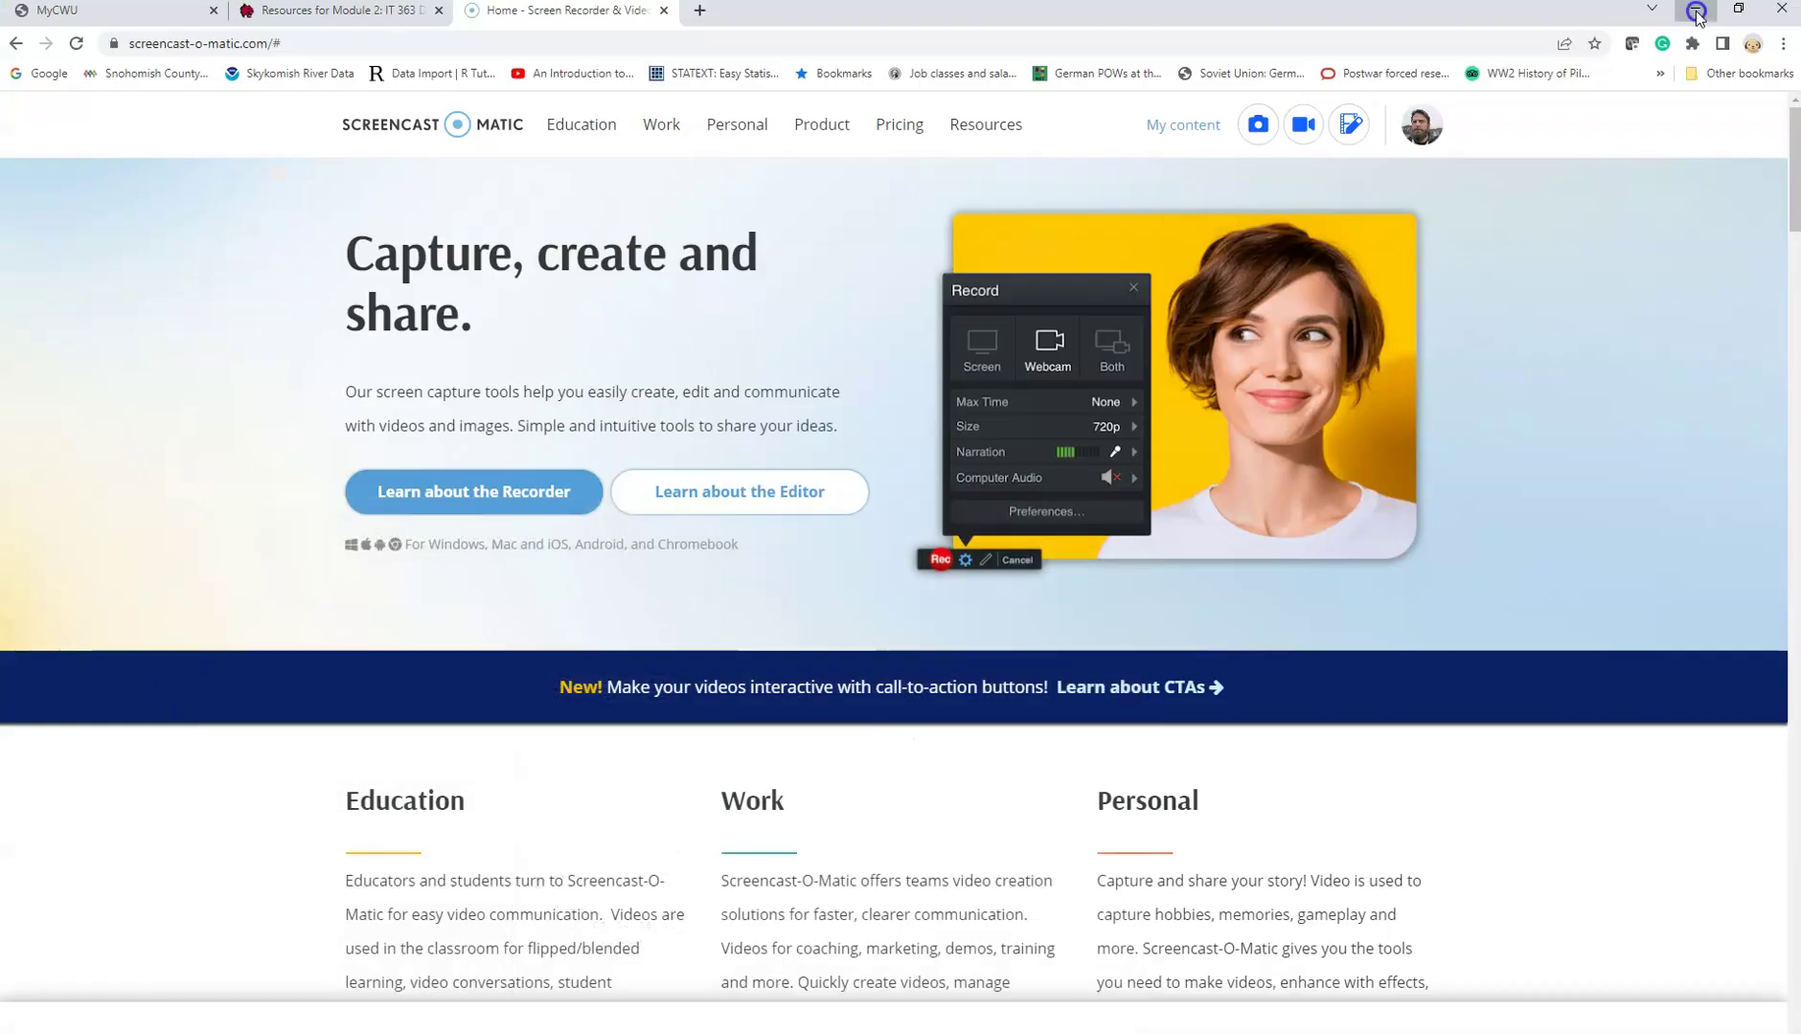
left_click(1695, 10)
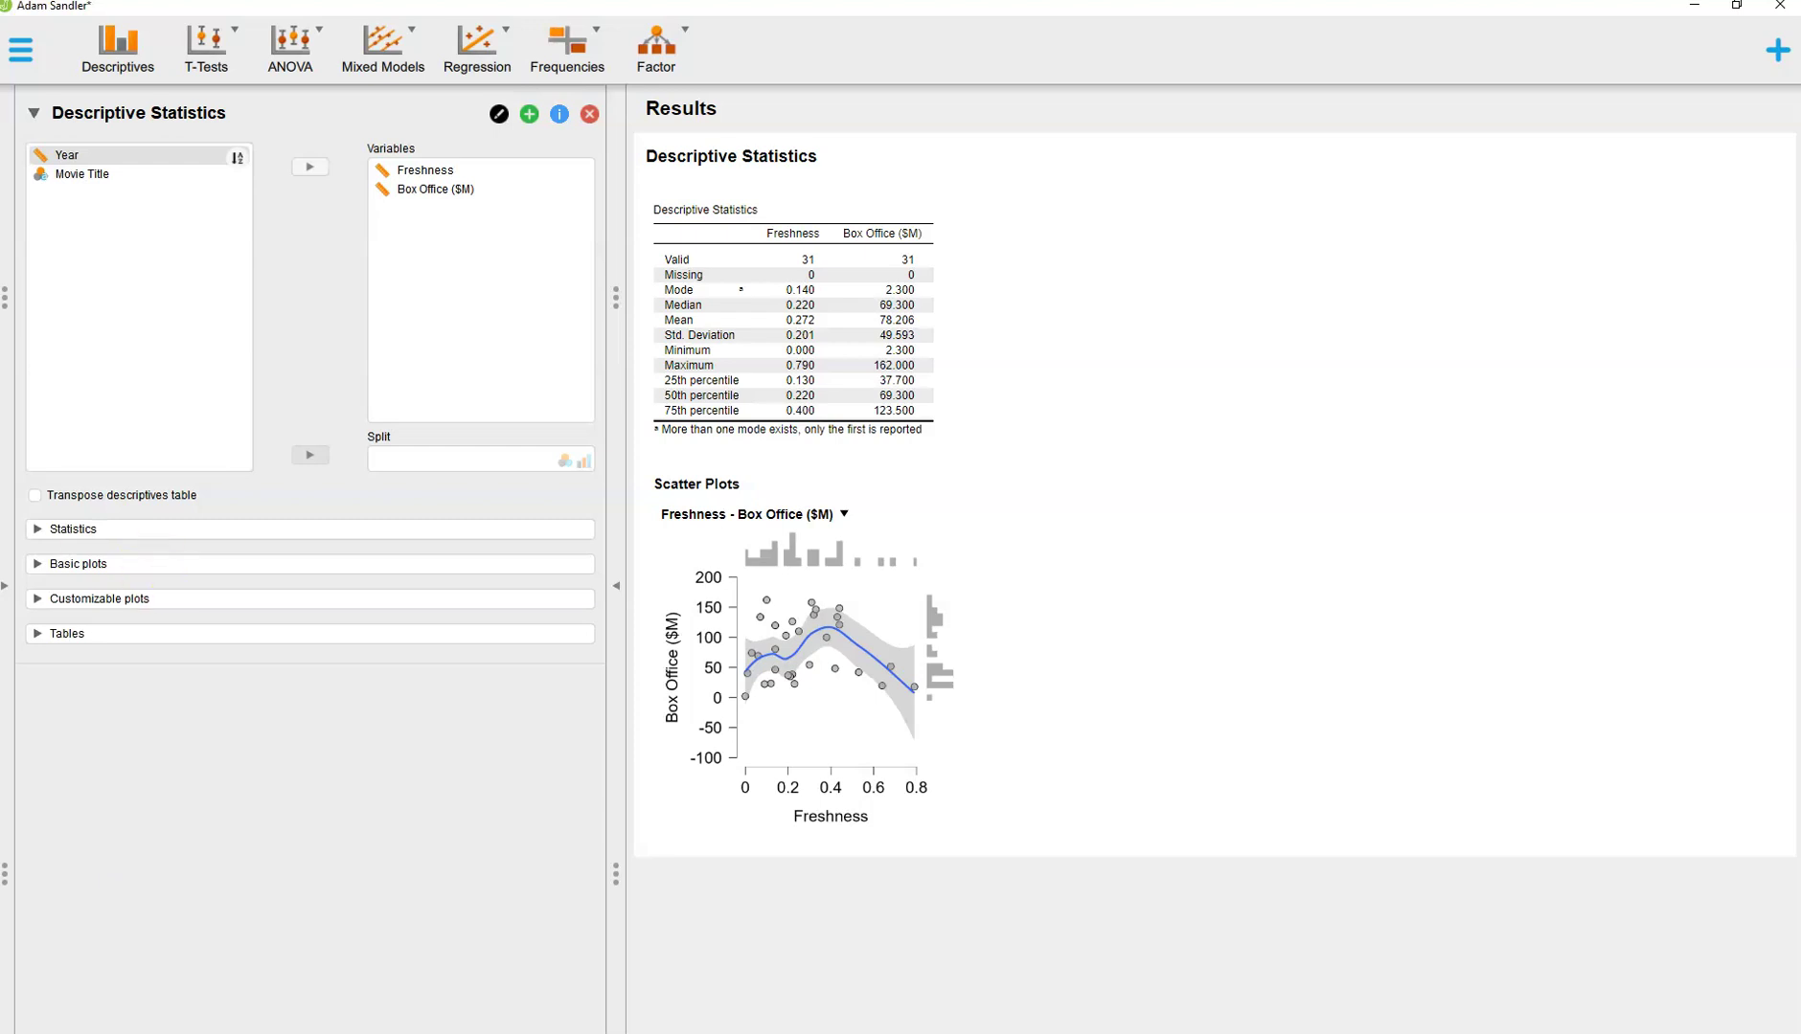
- Pick Superstore.csv from the recent files, then close the current Adam Sandler data file
left_click(33, 75)
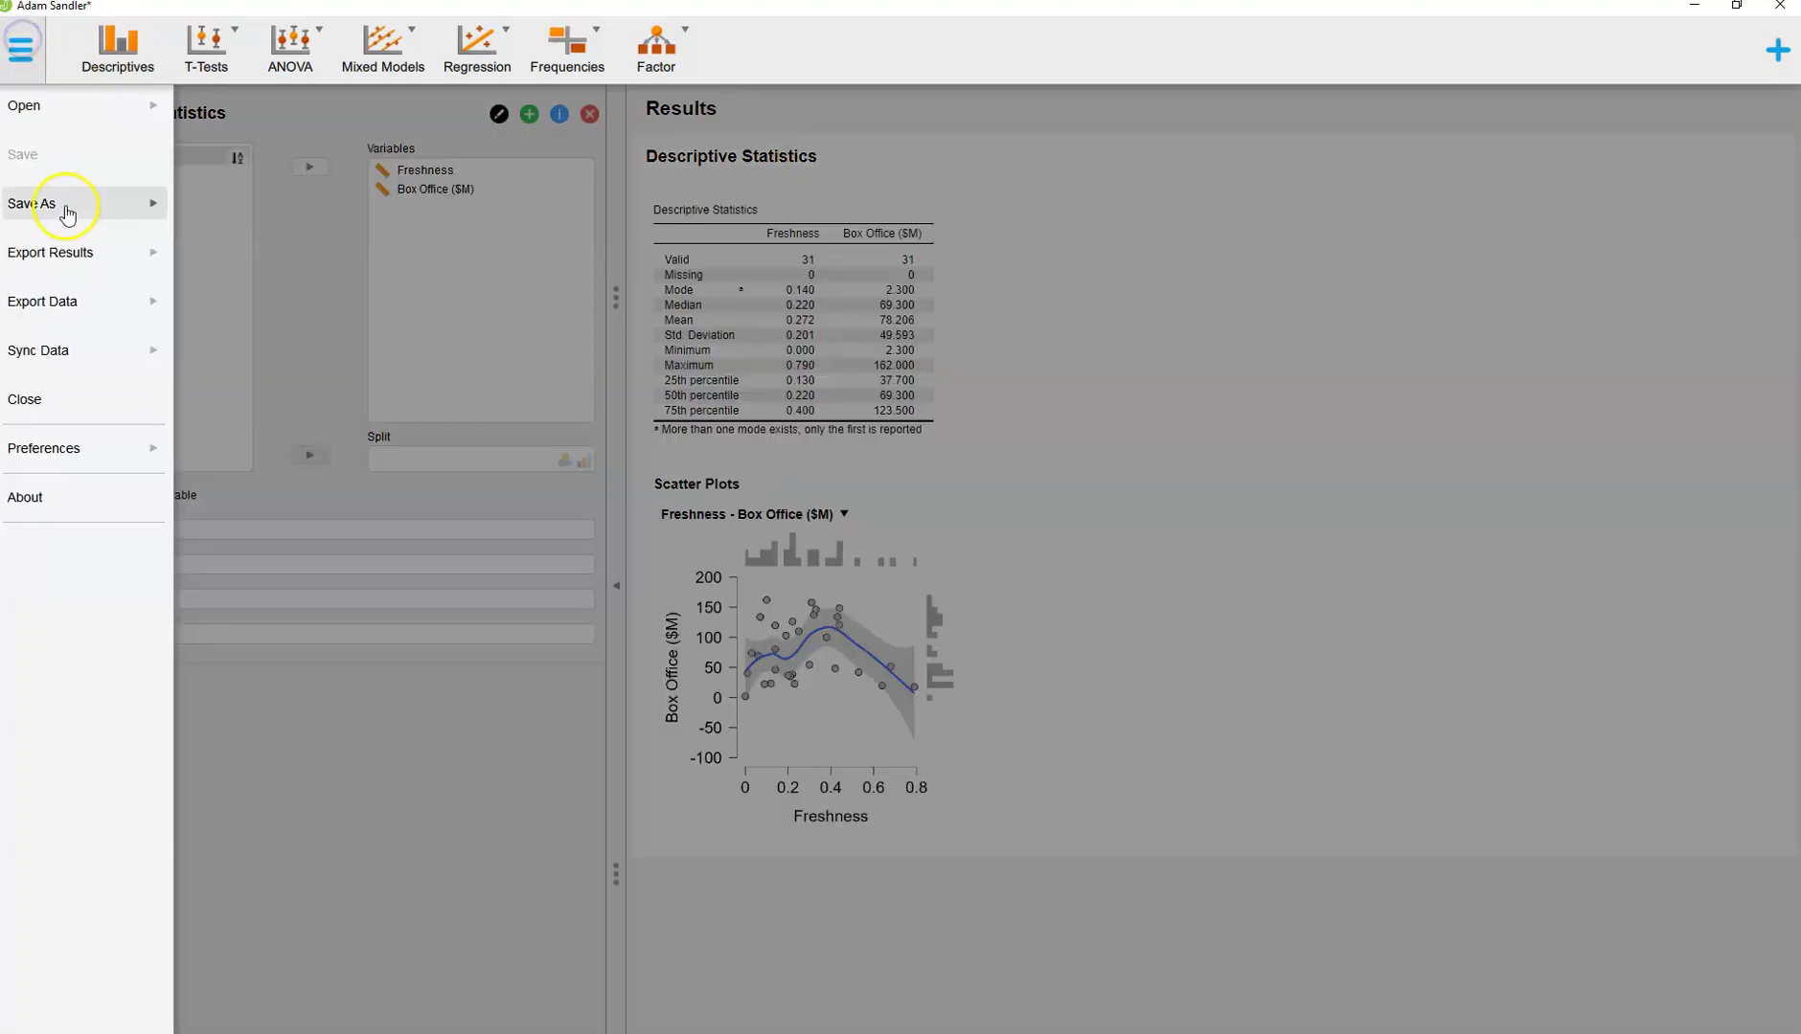
left_click(85, 107)
left_click(472, 173)
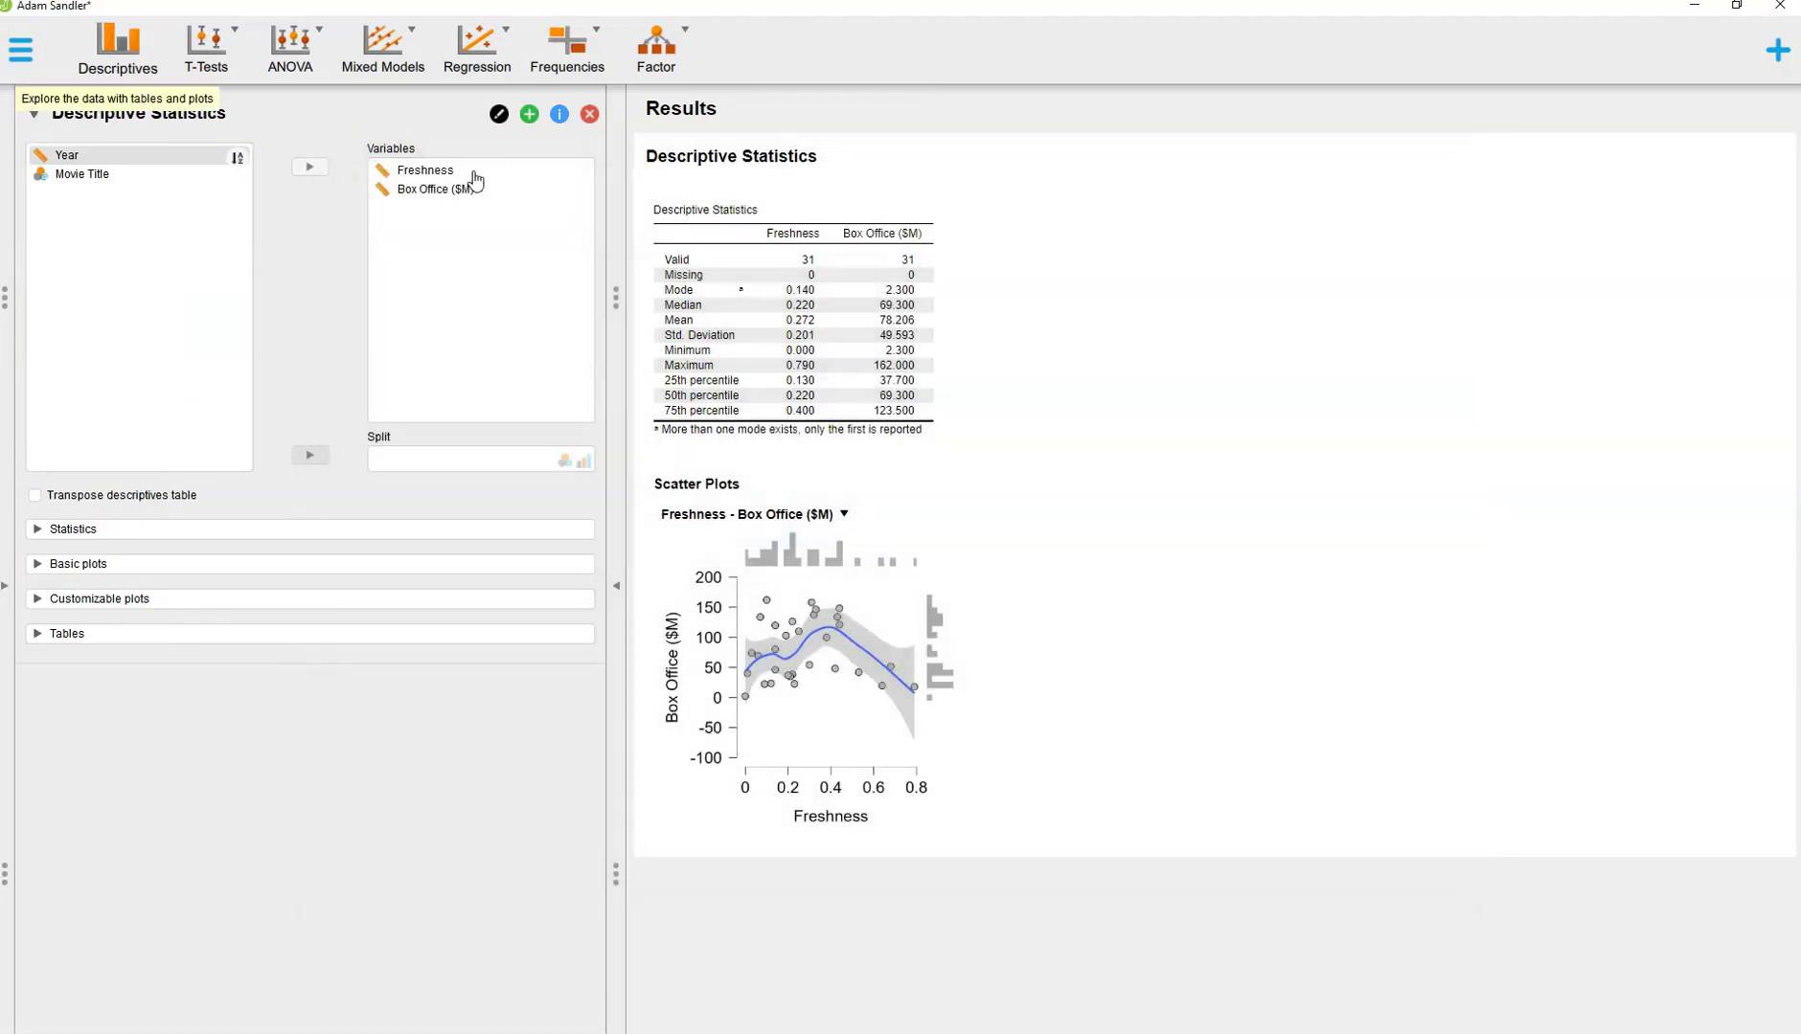
left_click(23, 53)
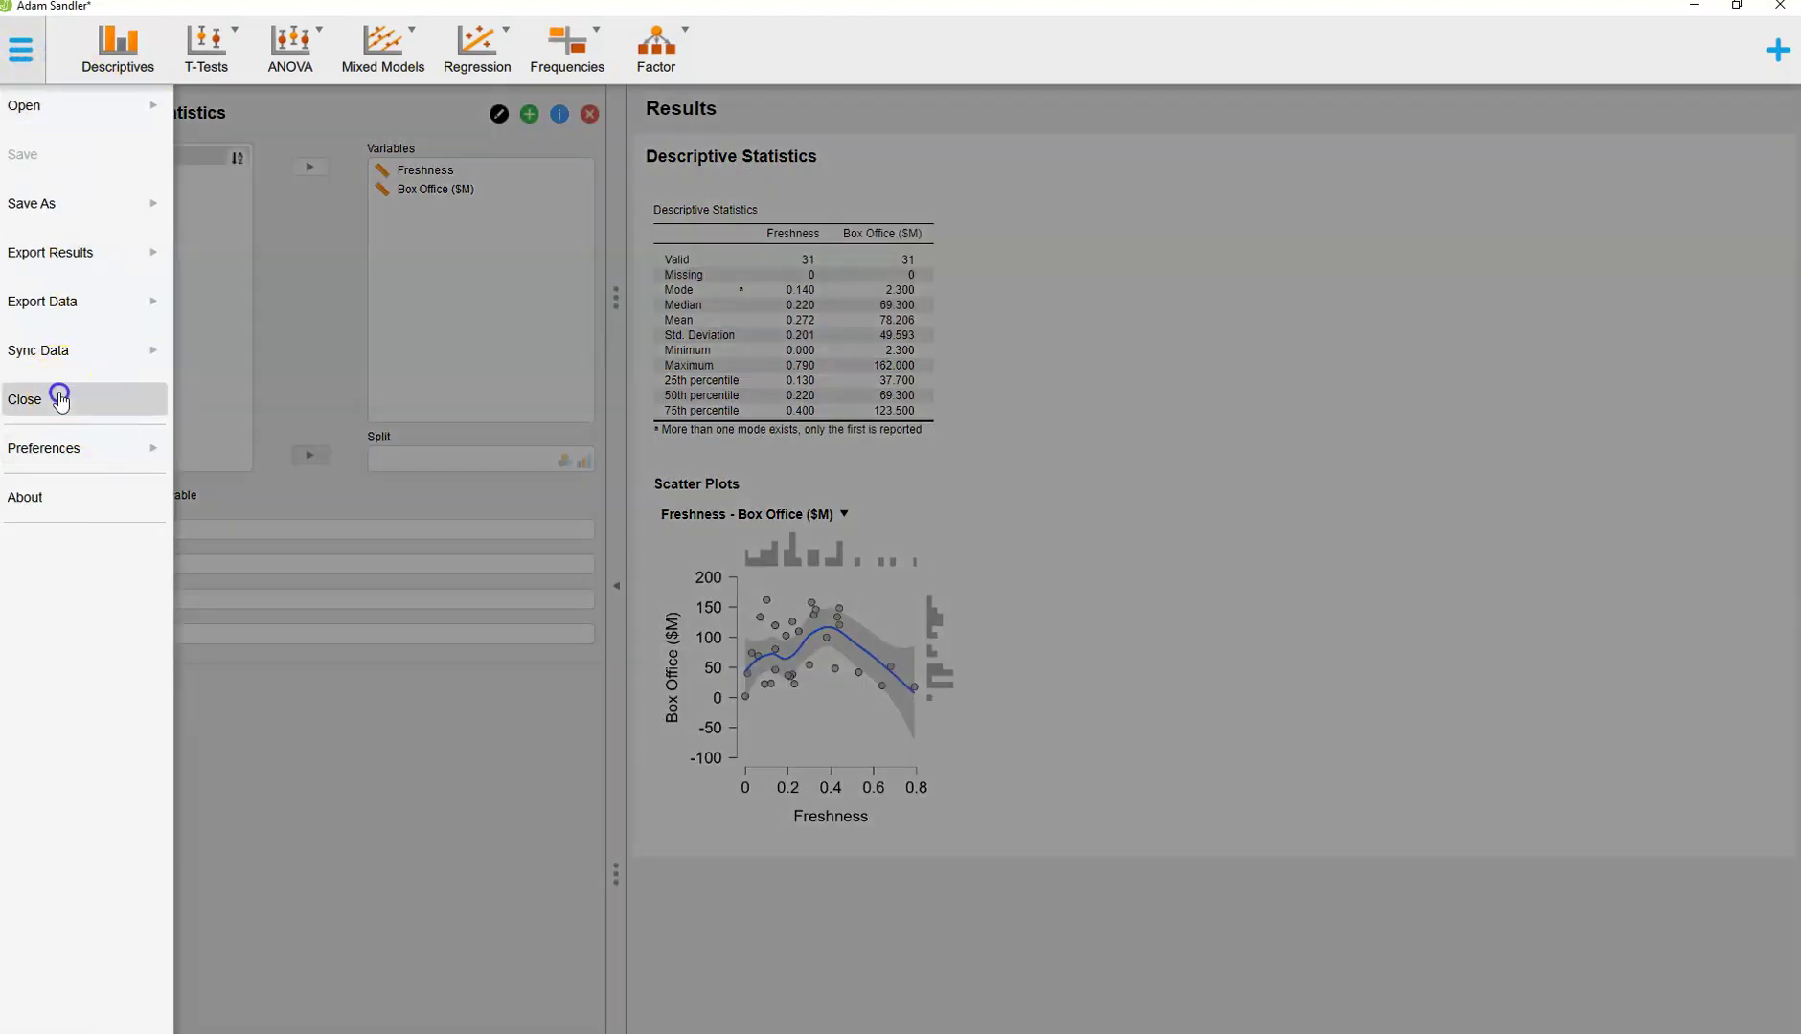
left_click(60, 401)
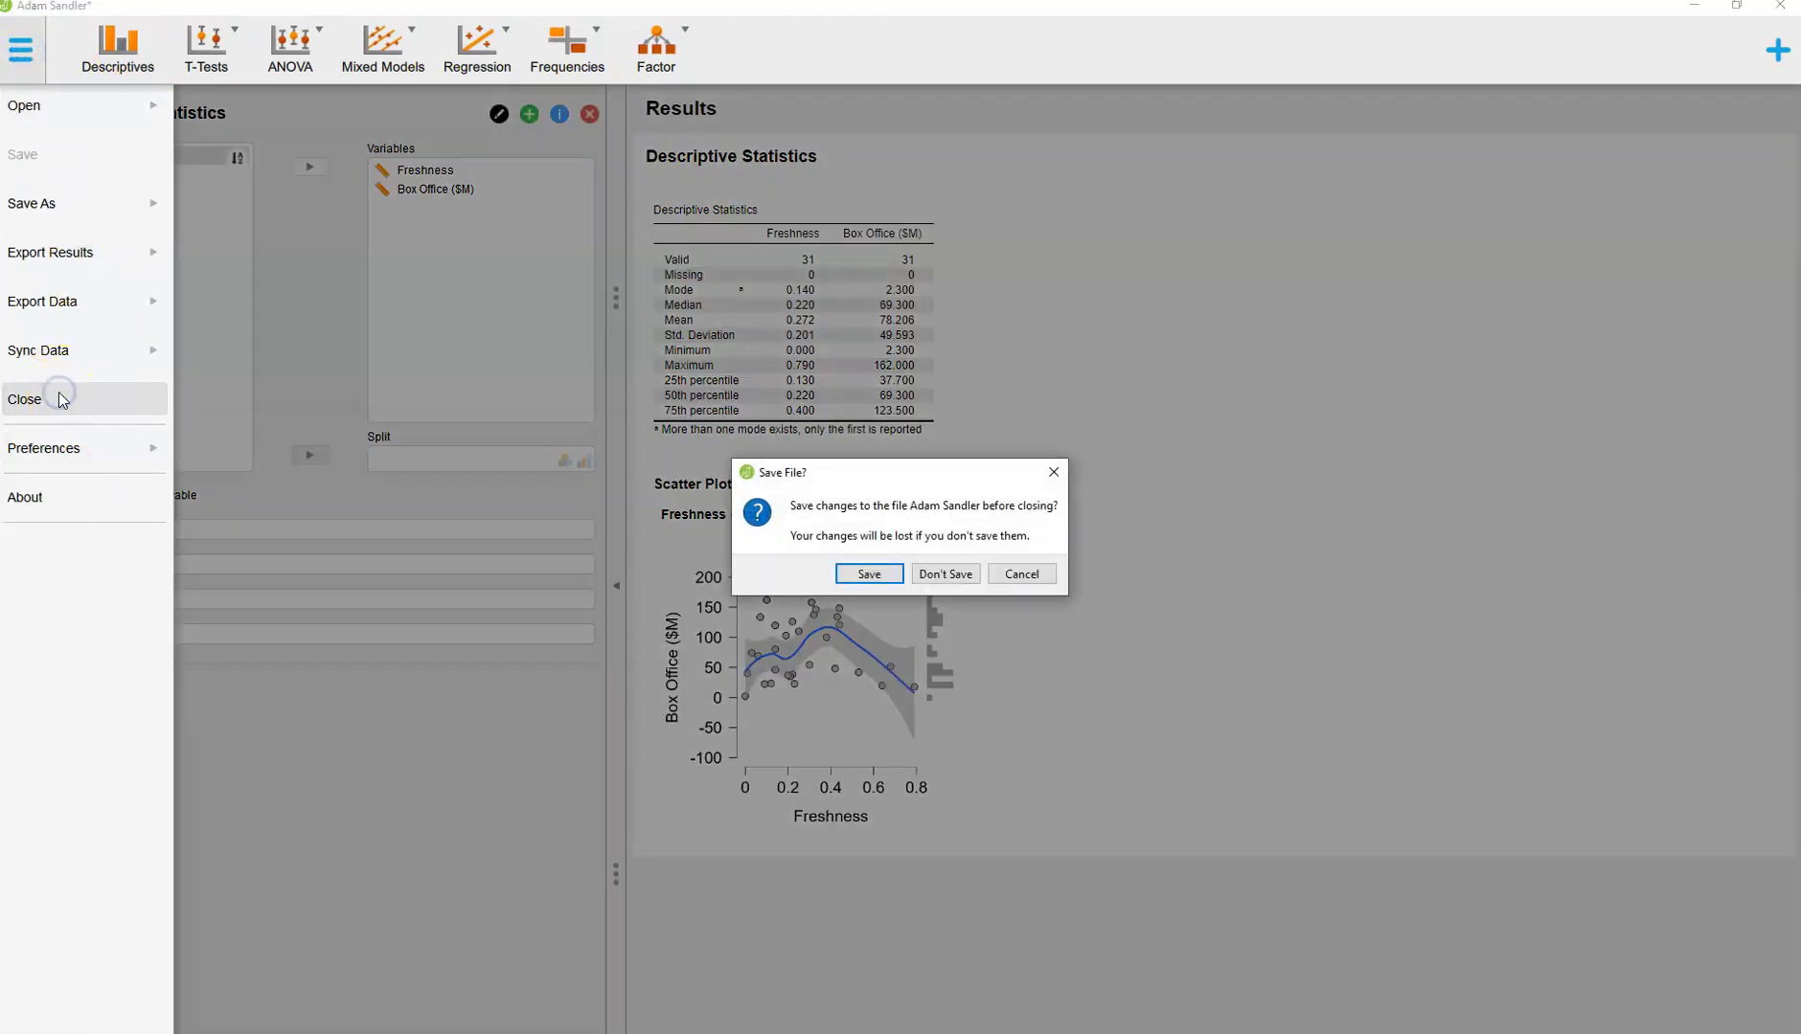
- Choose Don't Save to discard the Adam Sandler file changes and close JASP
left_click(941, 579)
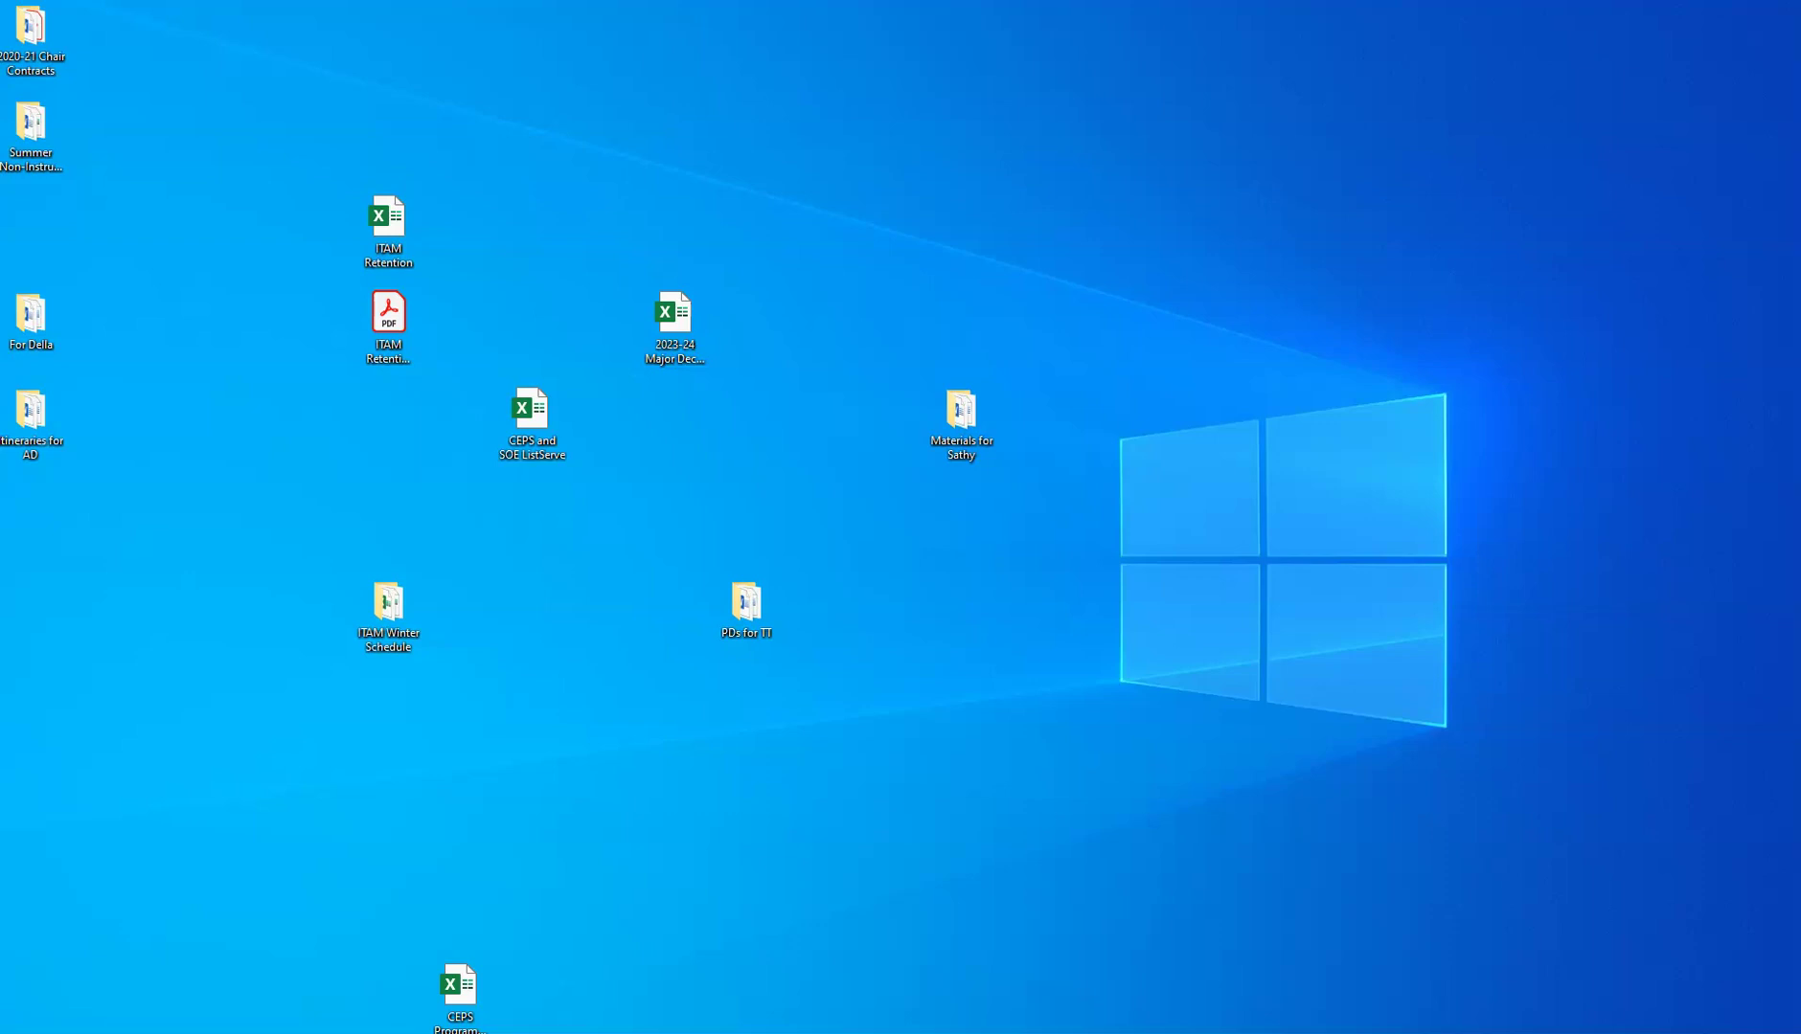
- Maximize the JASP window and load Superstore.csv from the Recent Files list
left_click_drag(542, 310, 1045, 145)
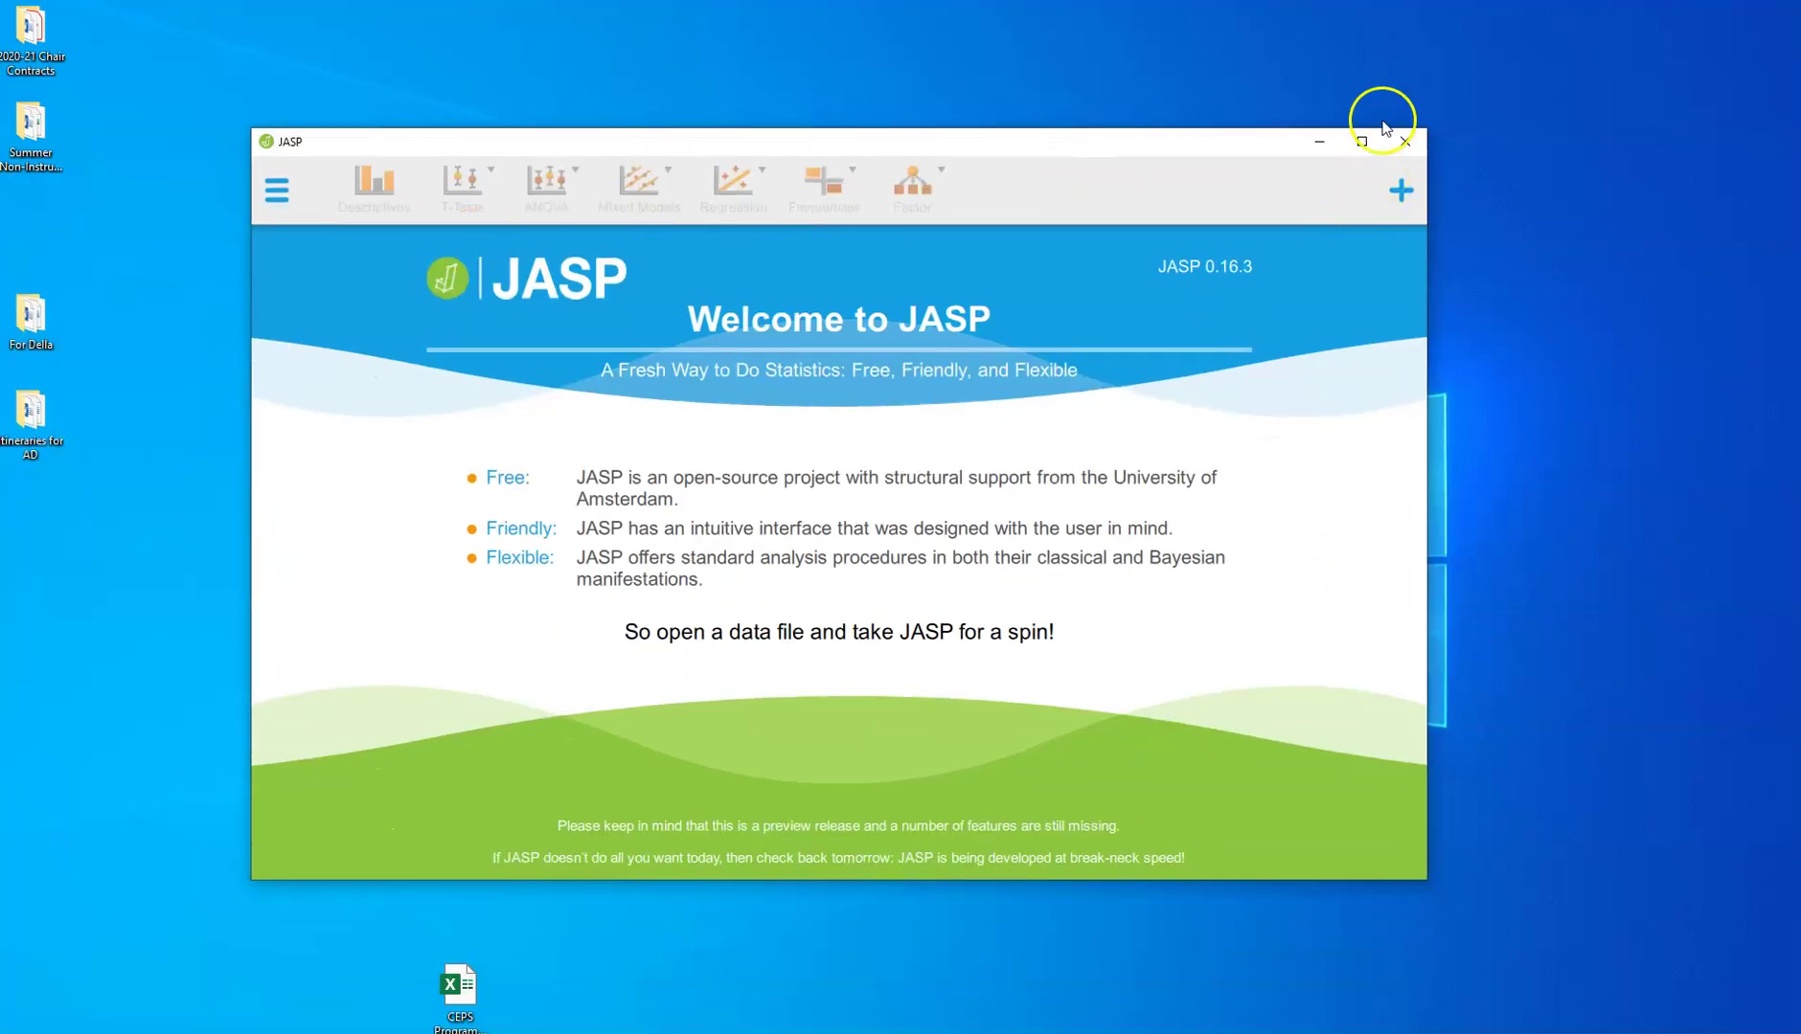
left_click(1361, 141)
left_click(19, 50)
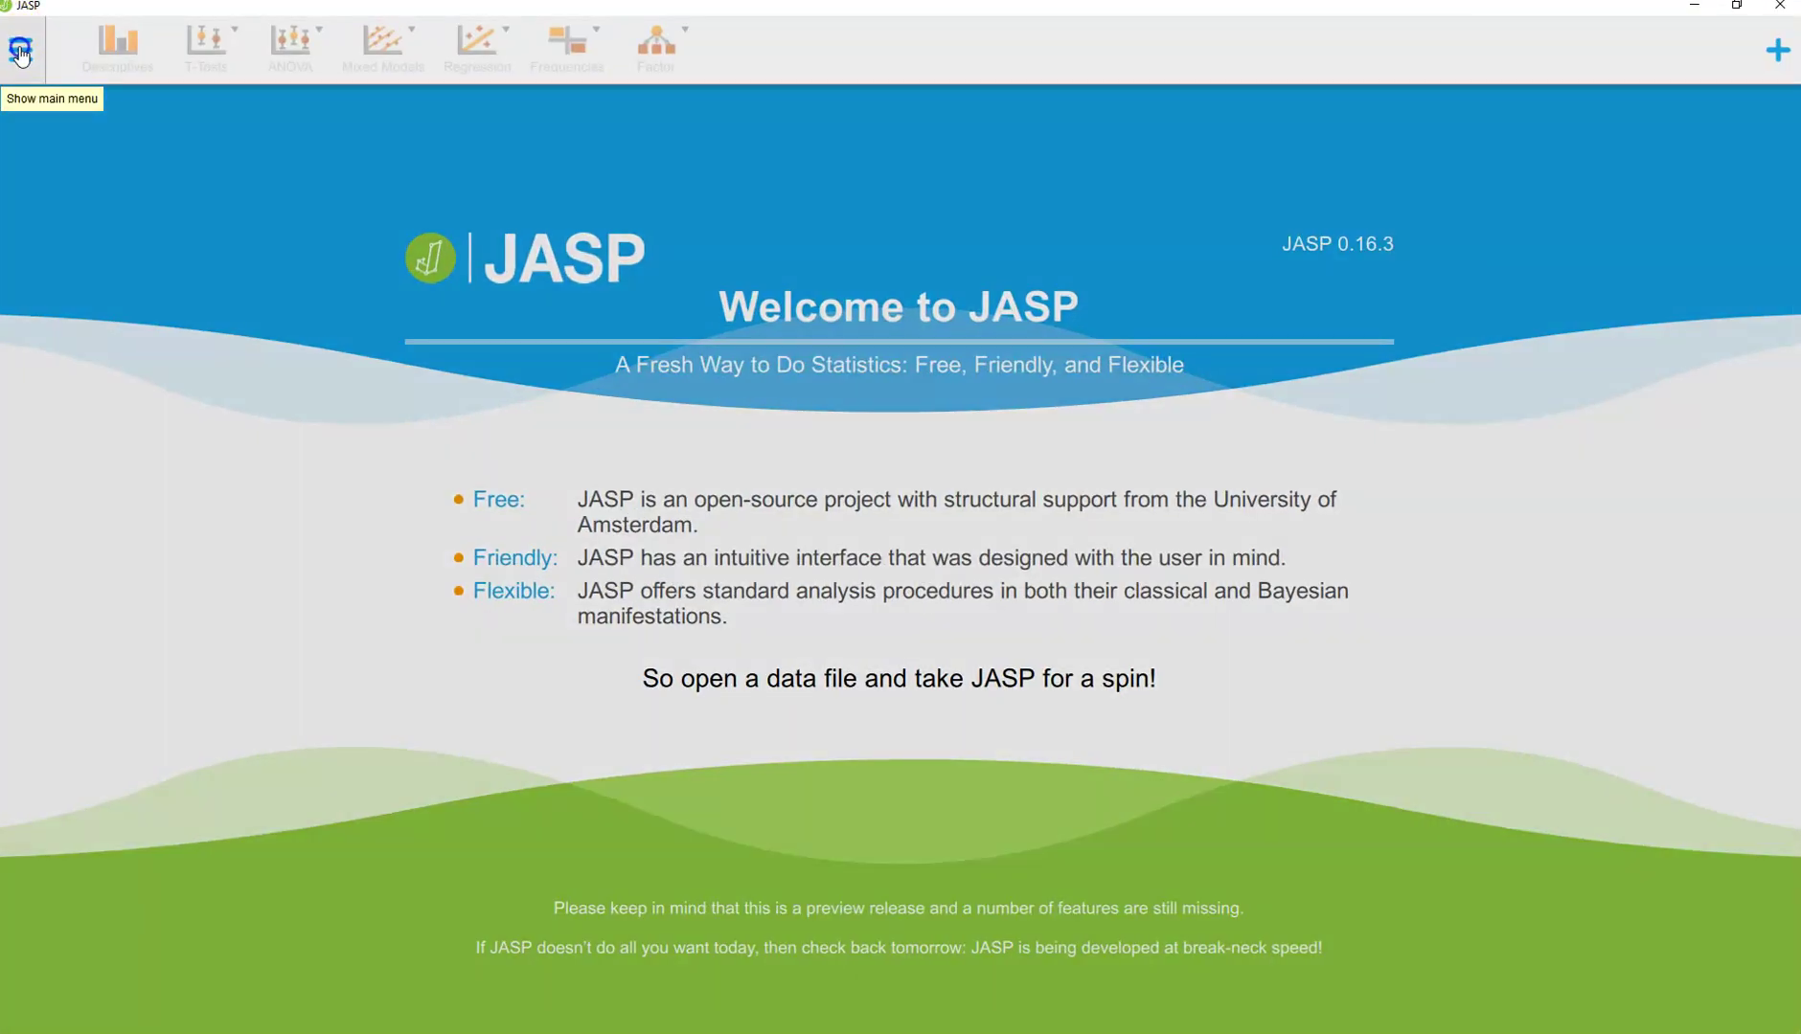
left_click(62, 106)
left_click(322, 120)
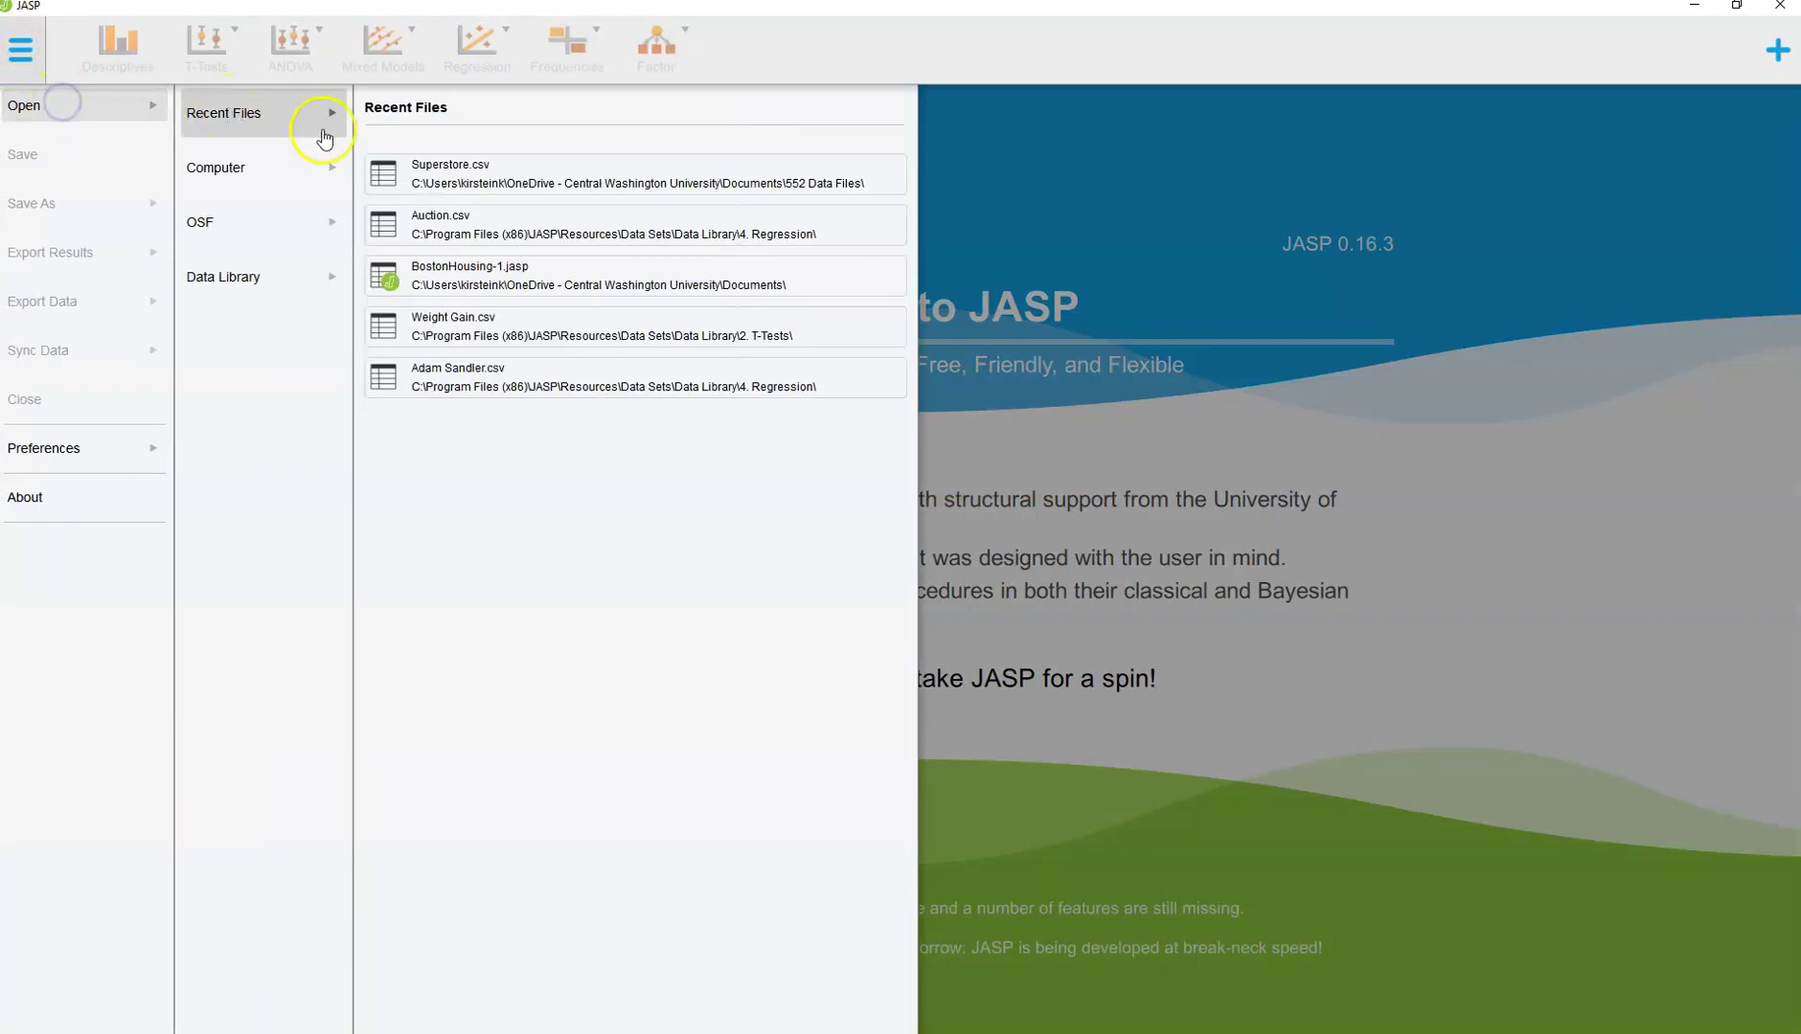
left_click(505, 176)
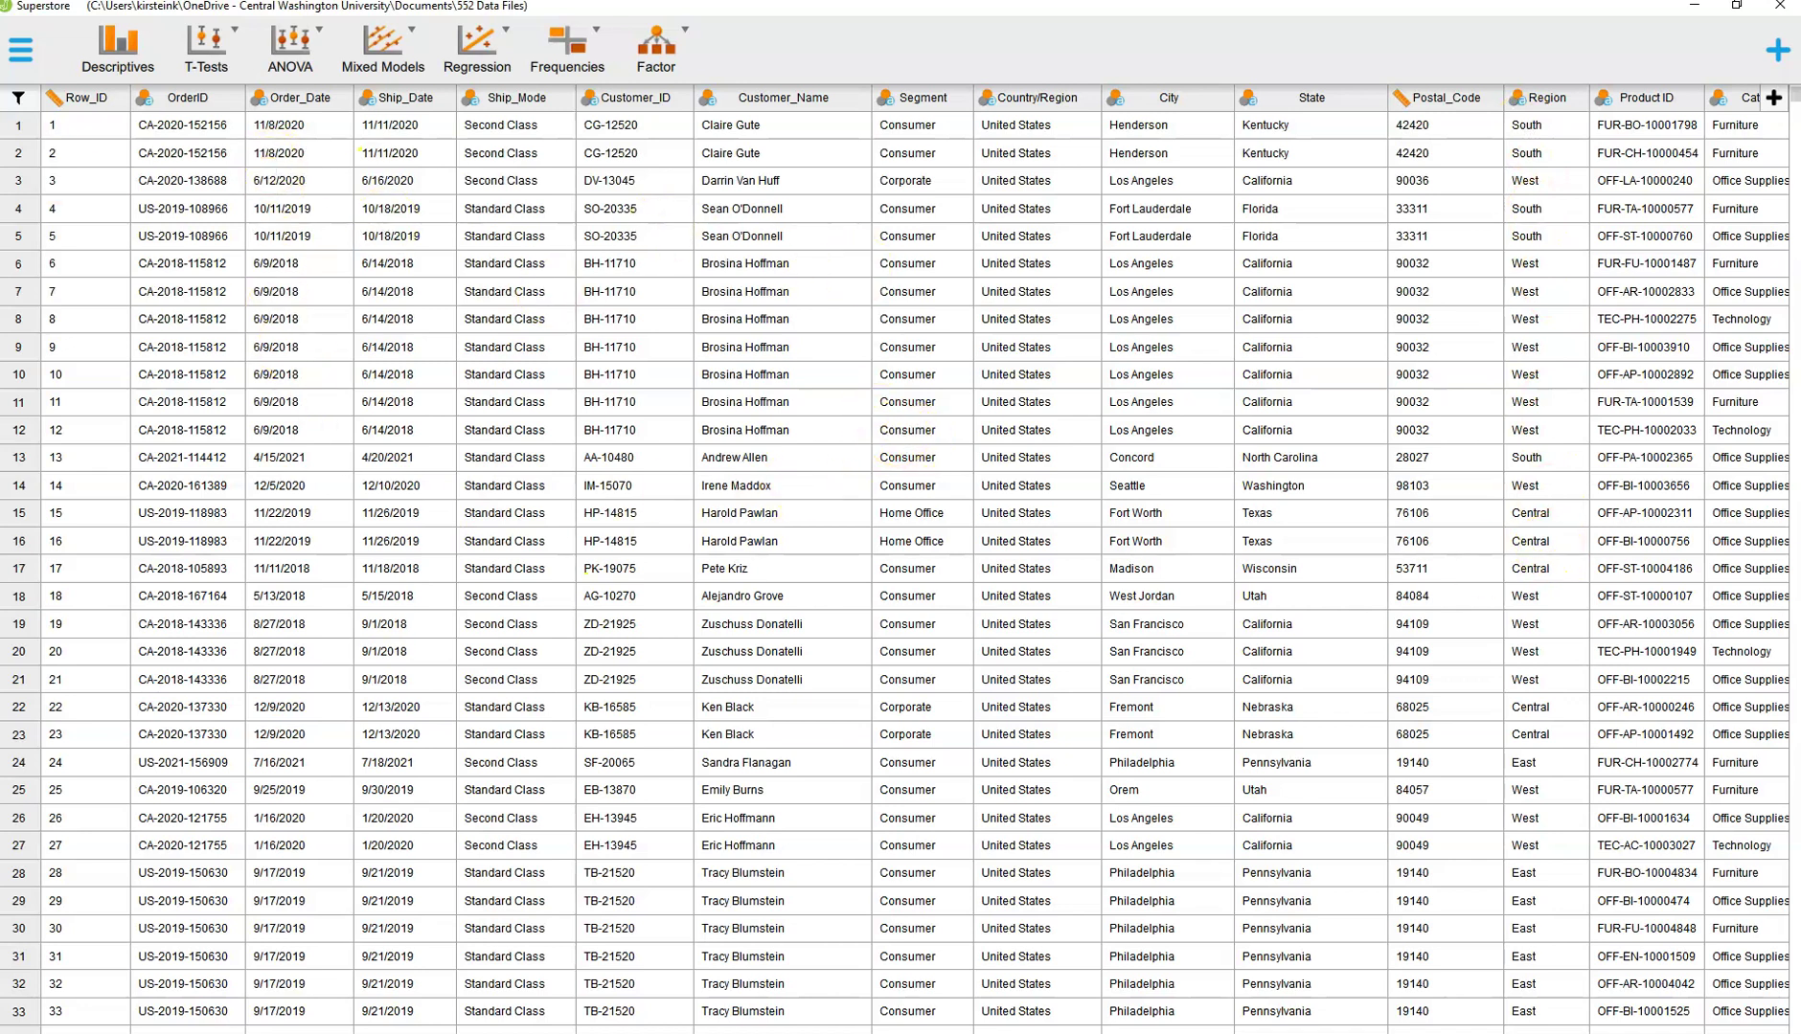
- Start a Descriptives analysis and move the Sales variable into the Variables box
left_click(115, 42)
left_click(59, 156)
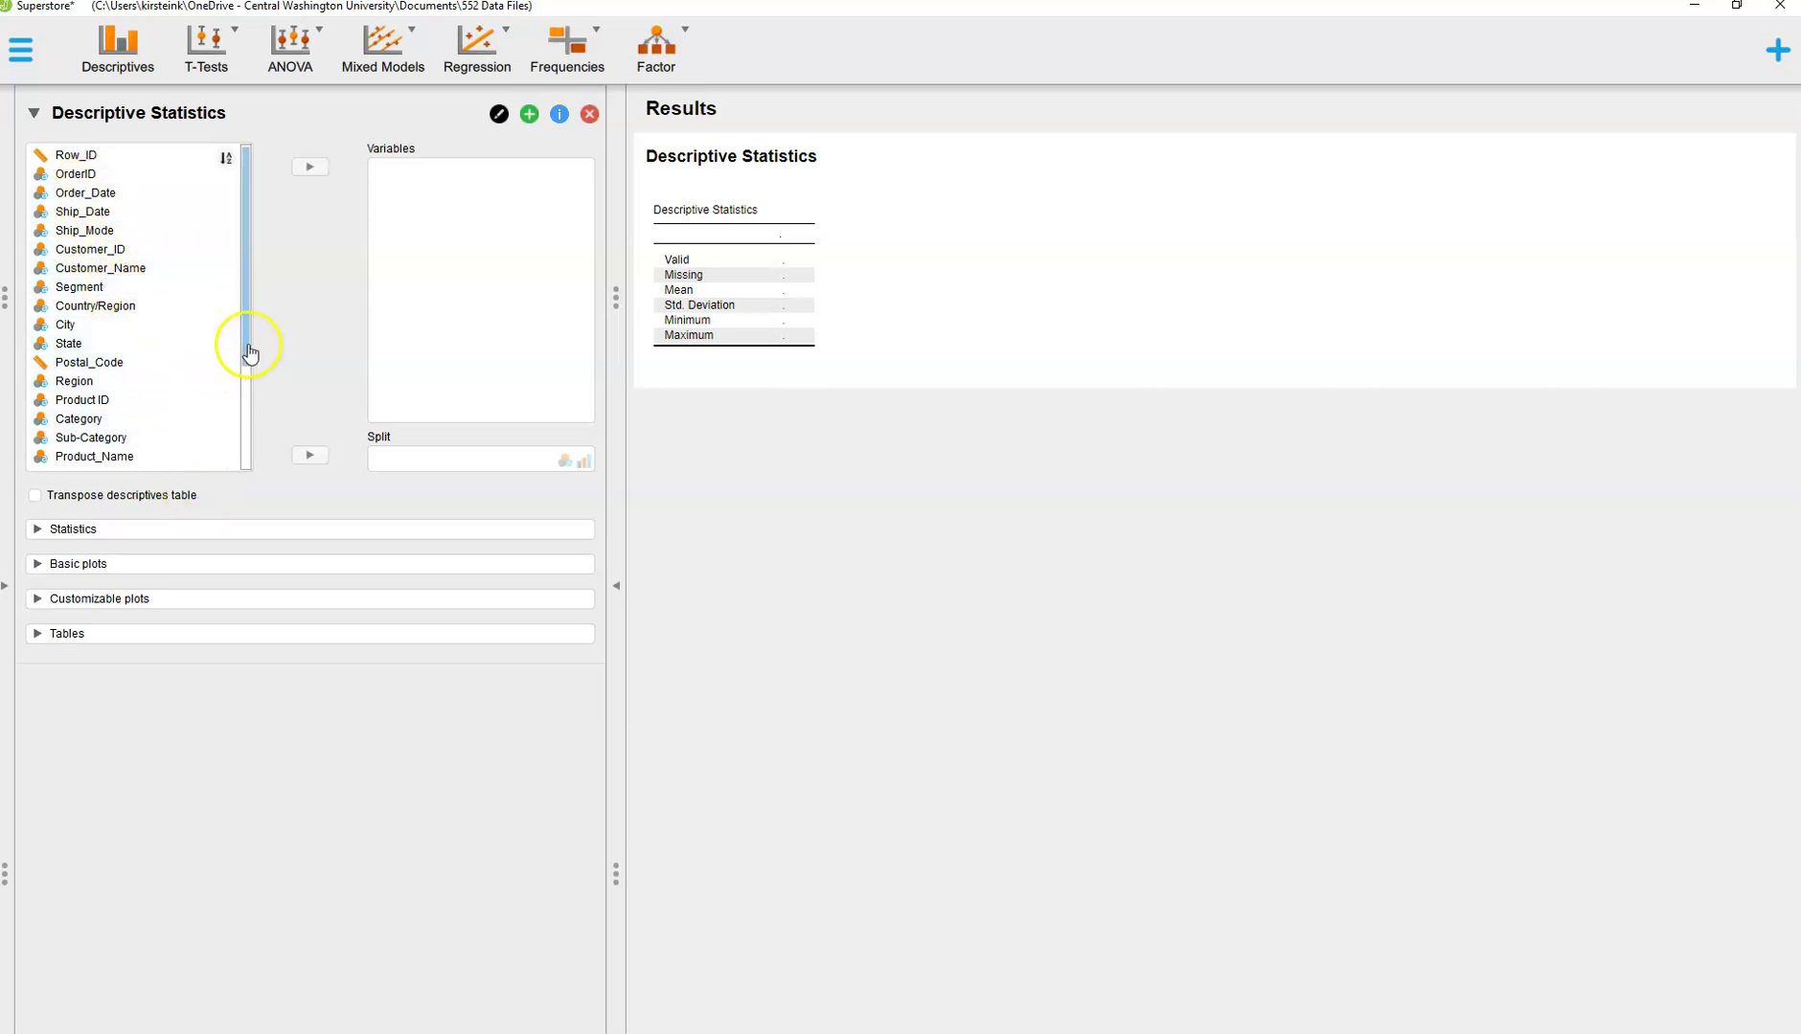
left_click_drag(249, 359, 248, 401)
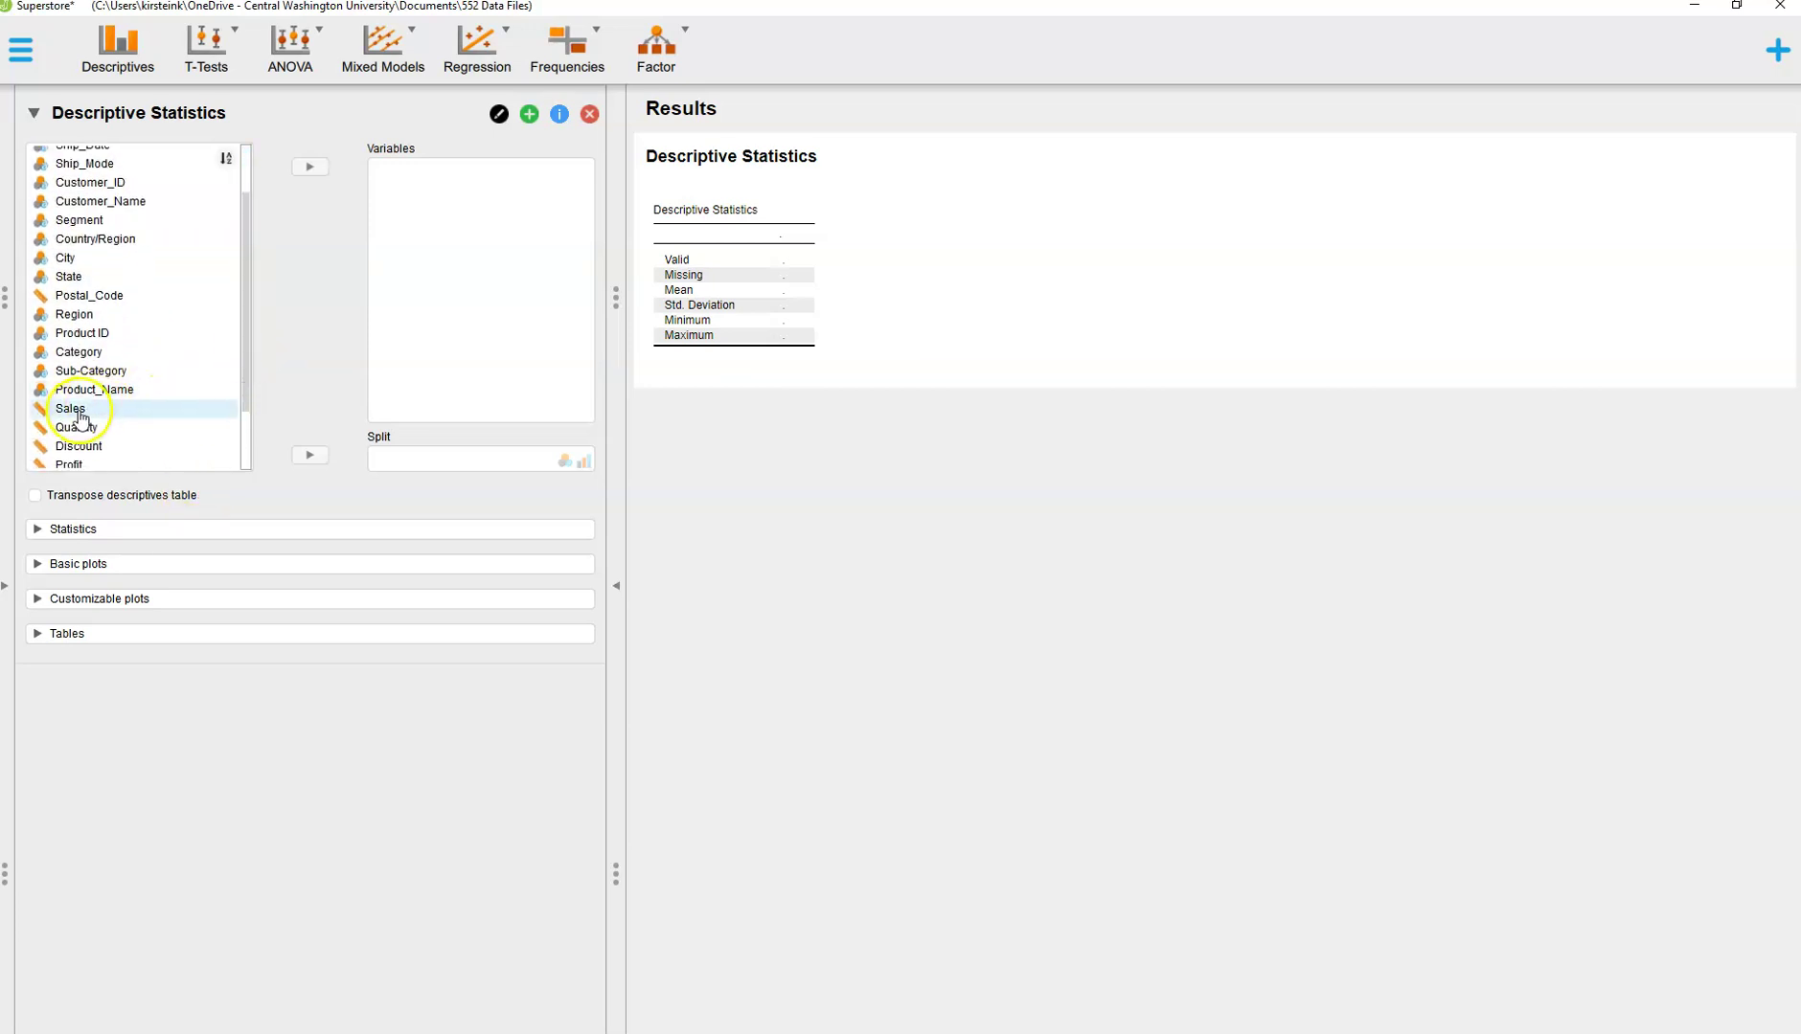
left_click_drag(80, 410, 430, 244)
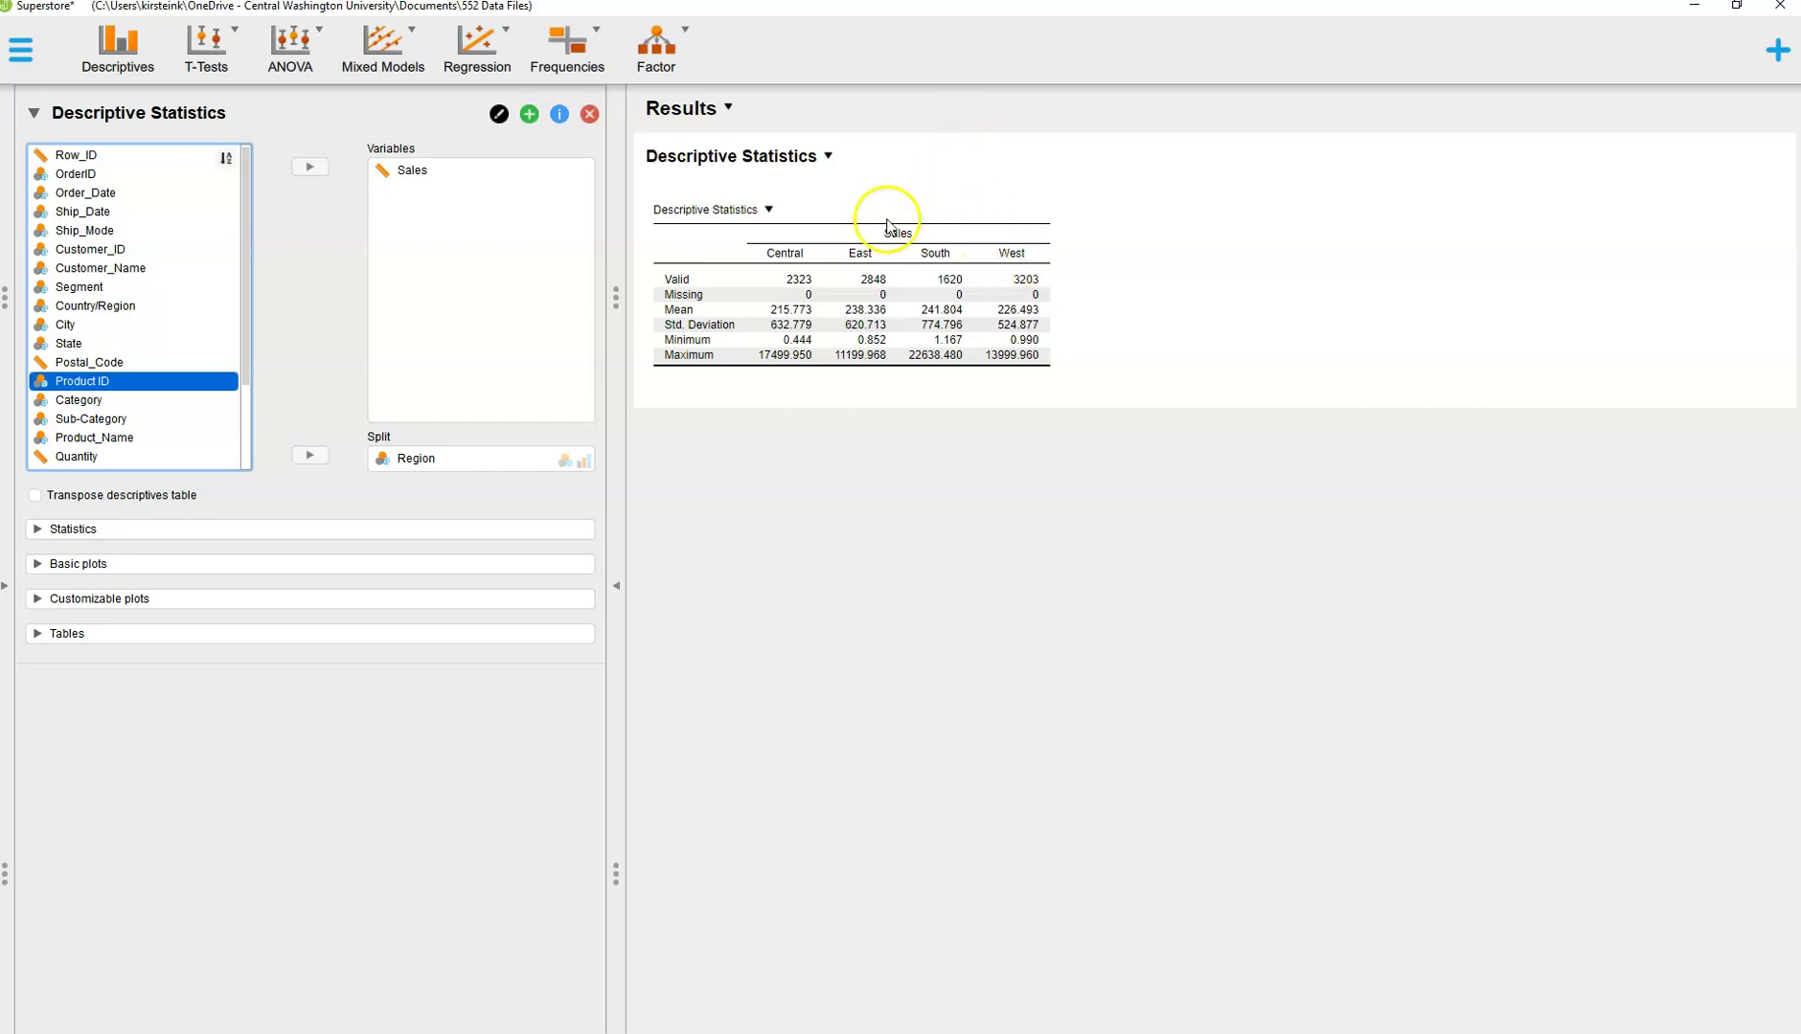
- Show the Copy / Copy LaTeX options for the Sales-by-Region descriptives table
left_click(827, 159)
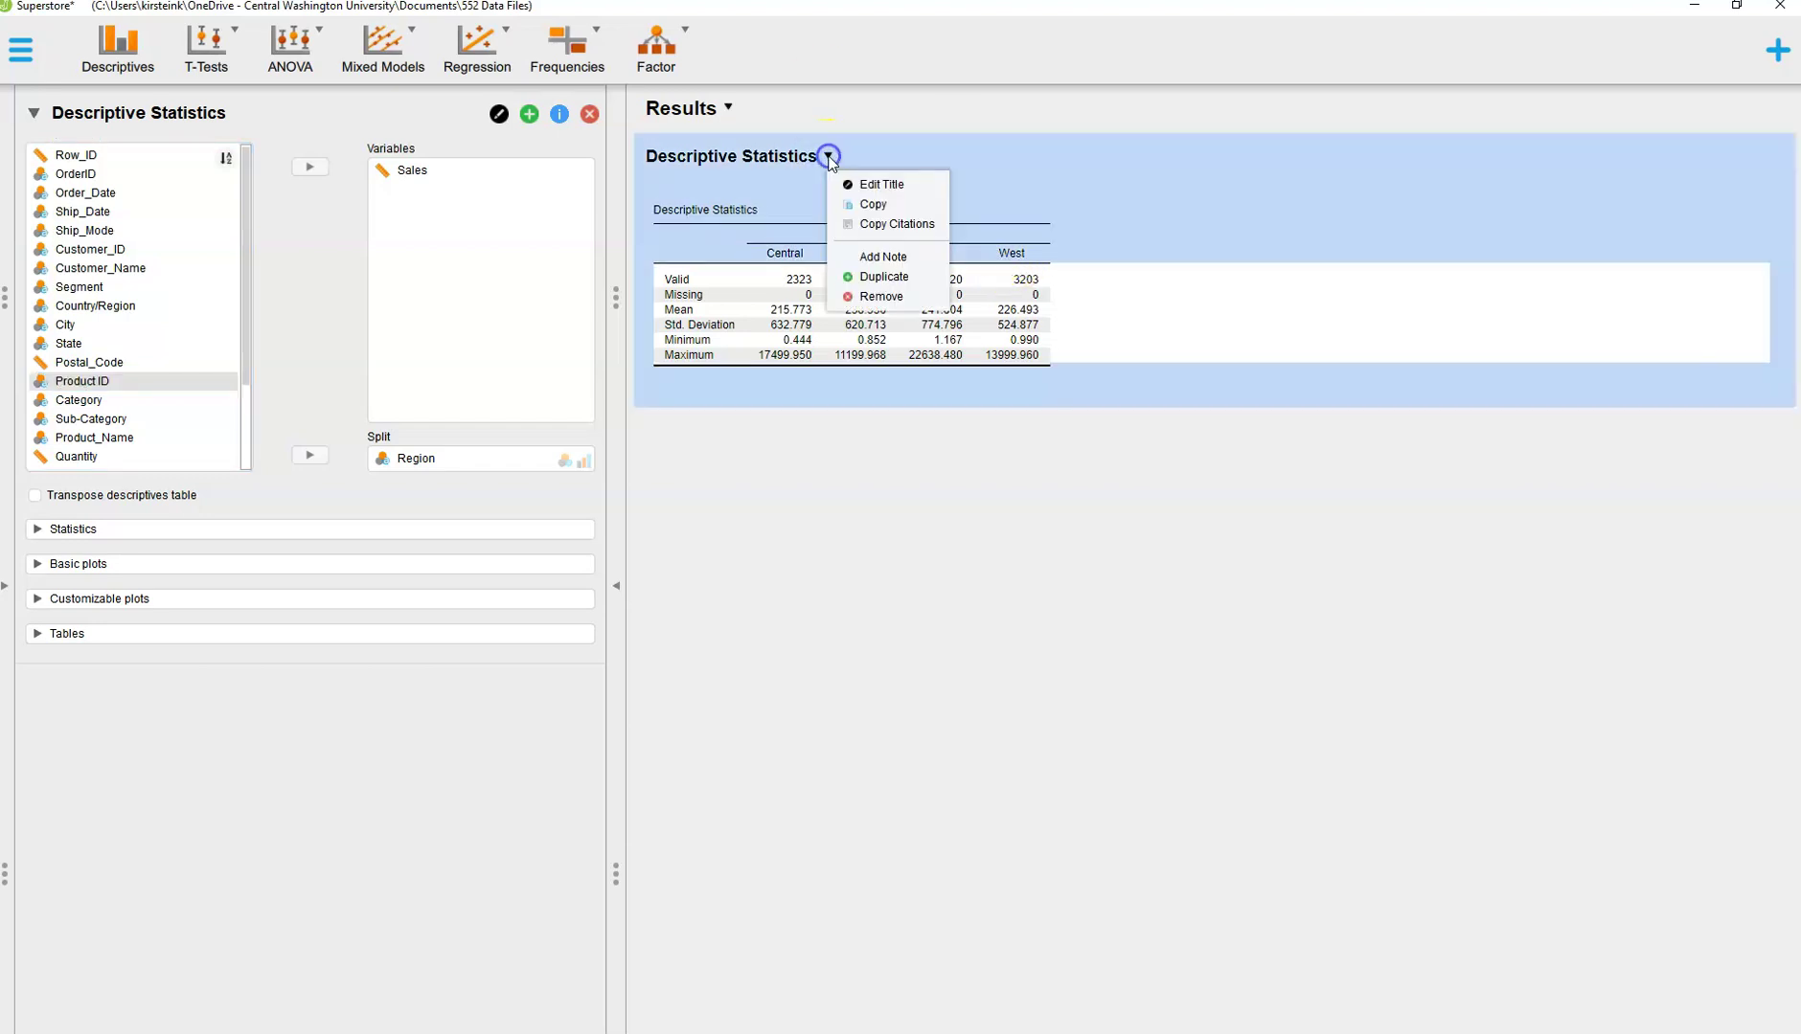
left_click(790, 200)
left_click(768, 209)
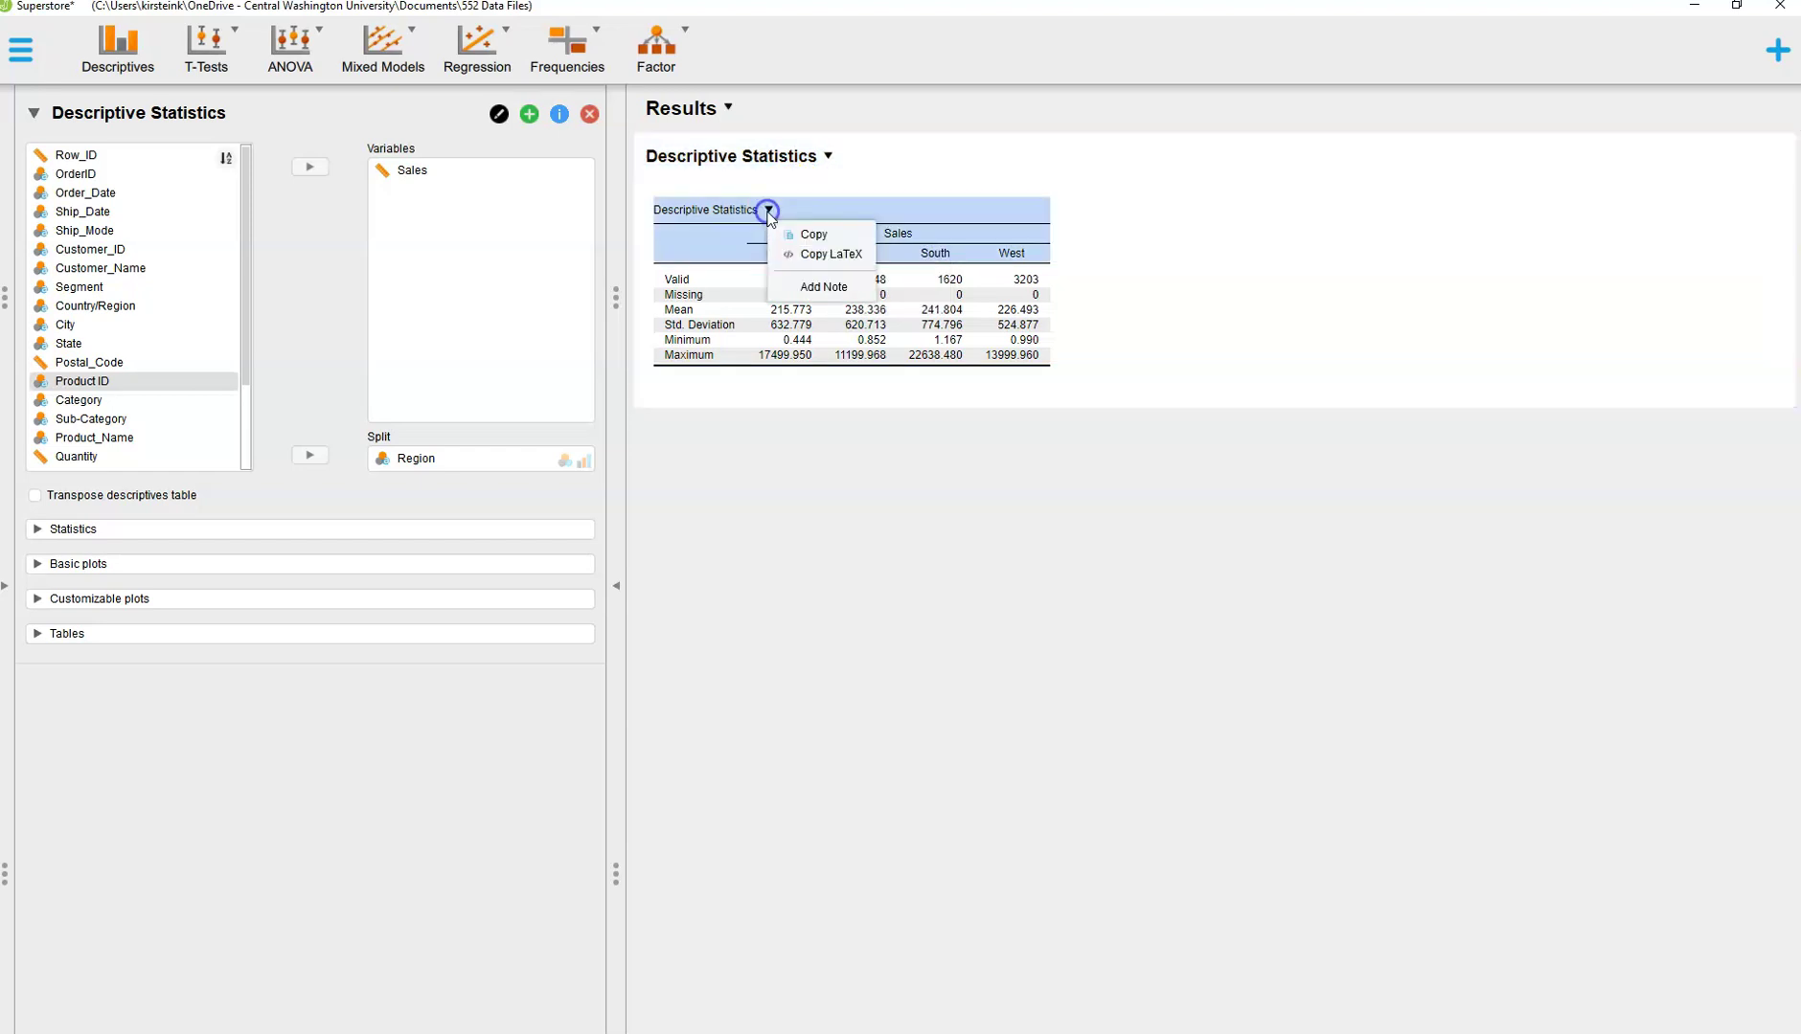